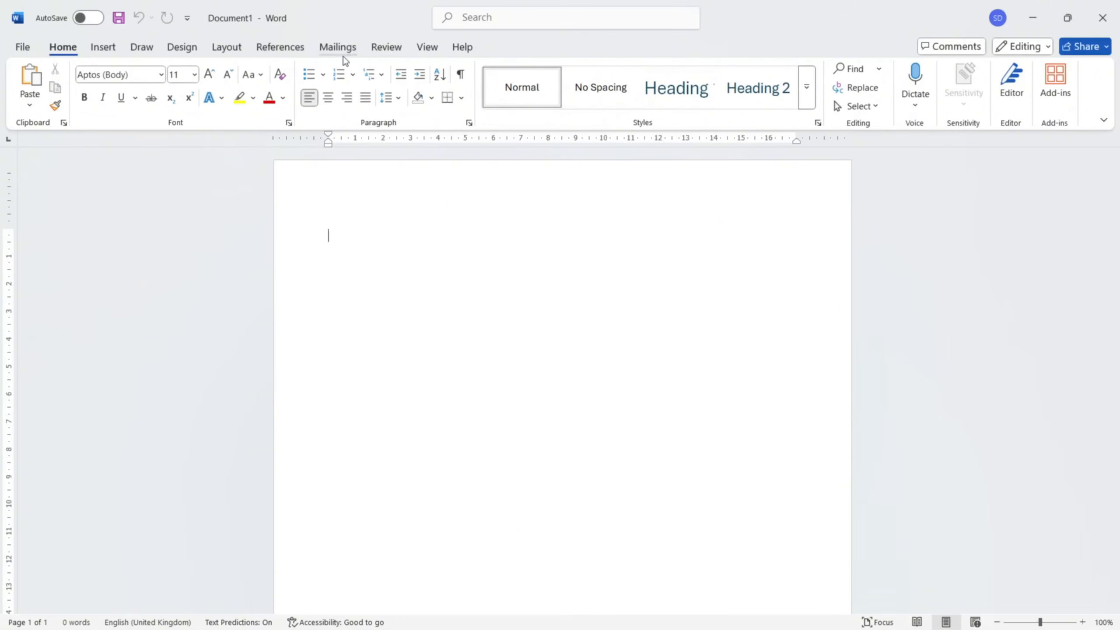
Start the Step-by-Step Mail Merge Wizard with Letters as the document type and continue to the starting document stage.
{"action": "left_click", "coordinate": [337, 49]}
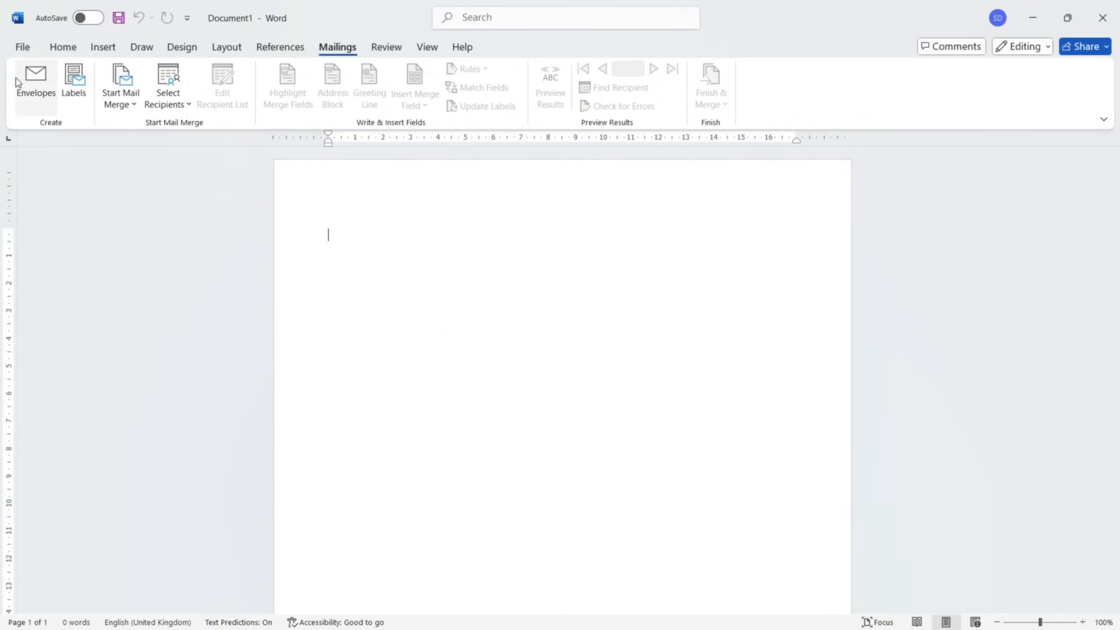
{"action": "left_click", "coordinate": [134, 105]}
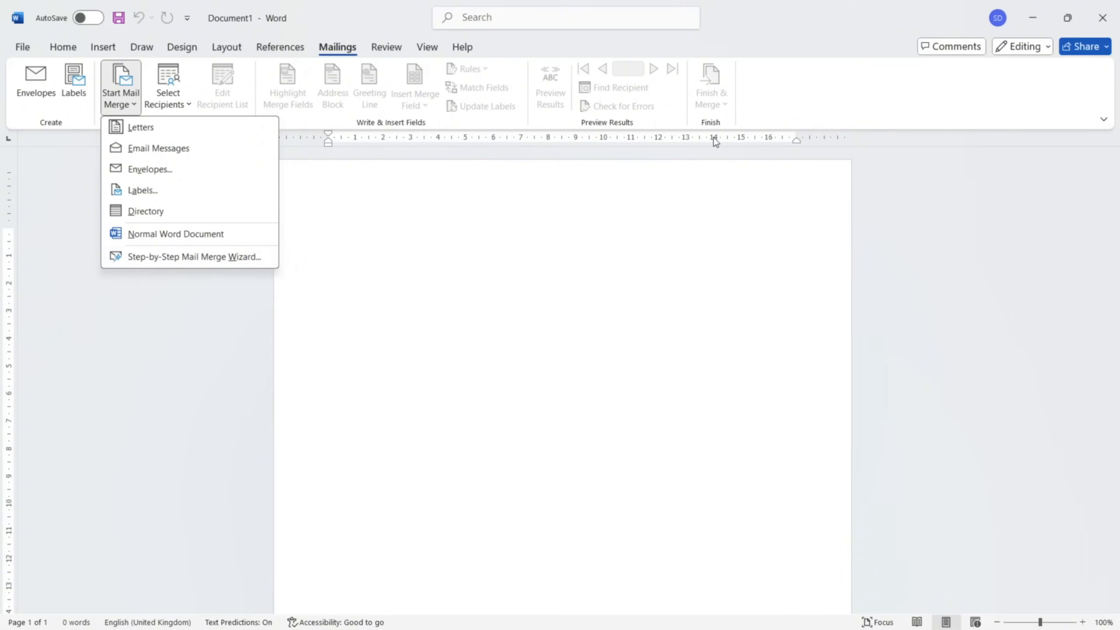
{"action": "left_click", "coordinate": [191, 264]}
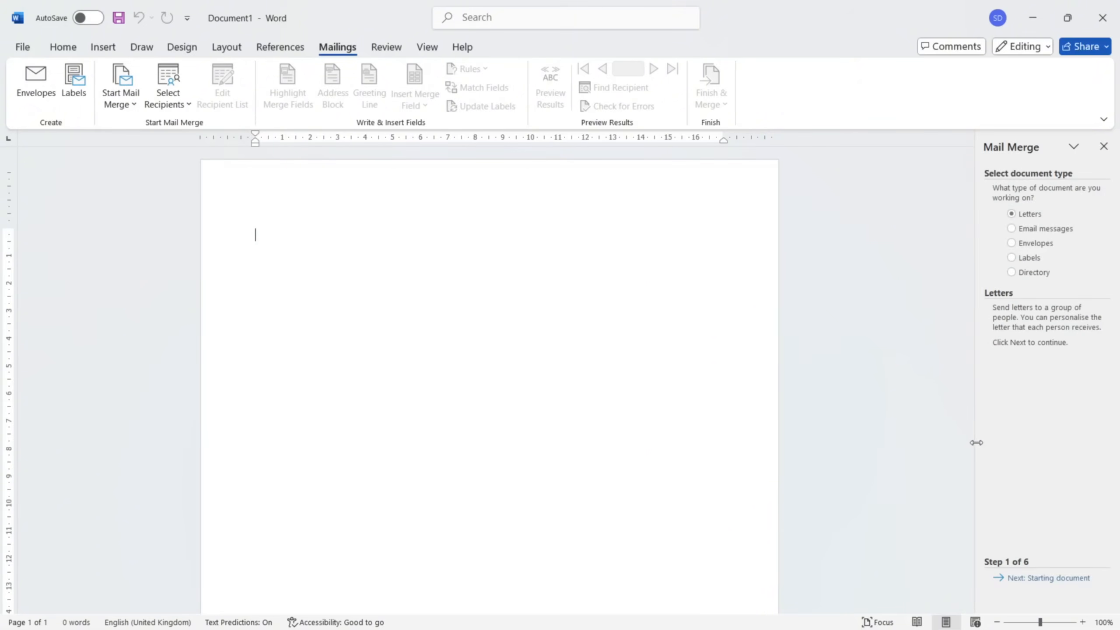
{"action": "left_click_drag", "start_coordinate": [975, 442], "coordinate": [907, 447]}
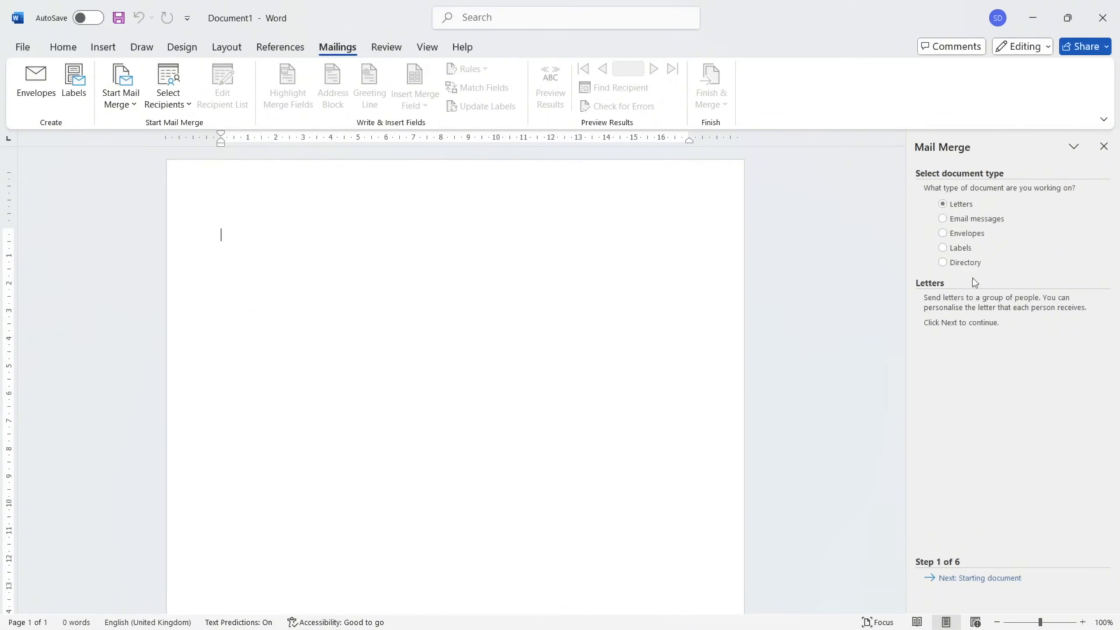
{"action": "left_click", "coordinate": [952, 579]}
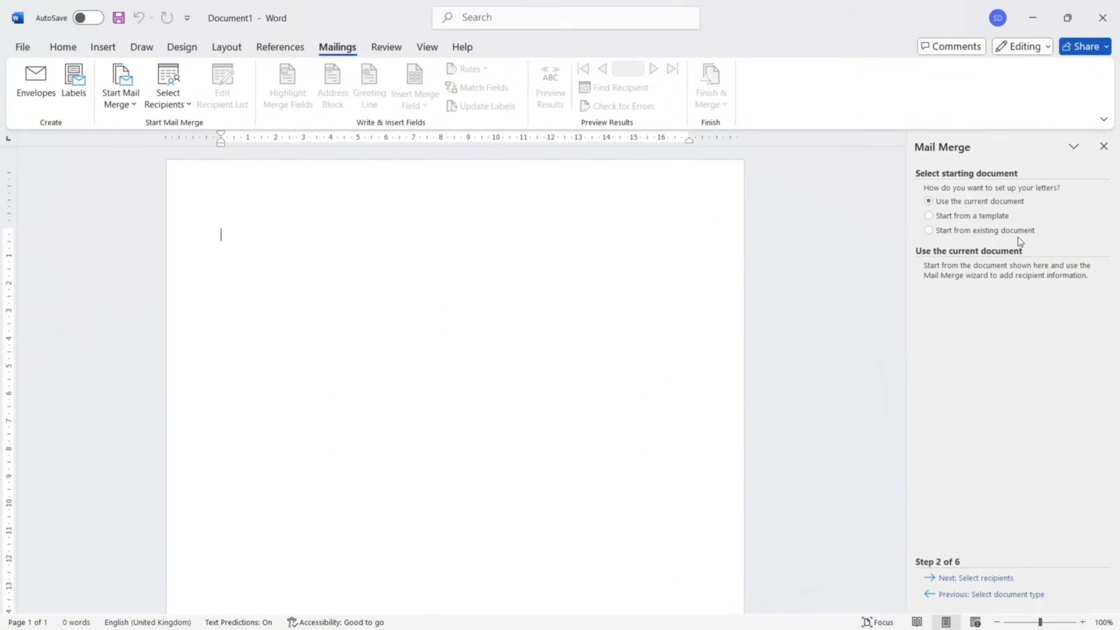
Start the mail merge letter from the Essential letter template and look over the inserted layout.
{"action": "left_click", "coordinate": [948, 218]}
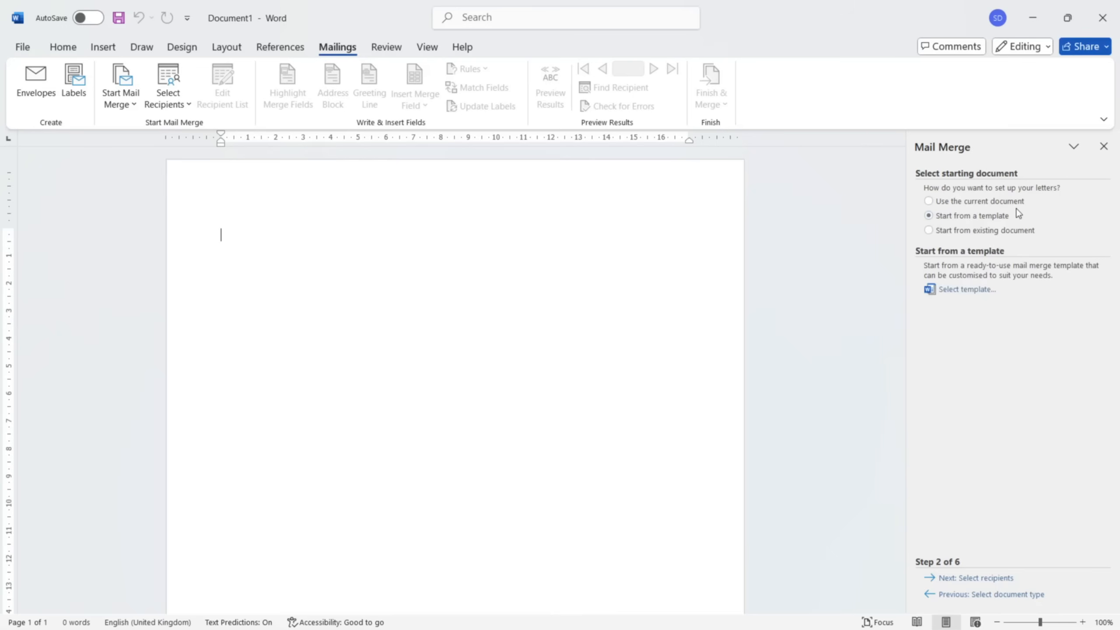
{"action": "left_click", "coordinate": [973, 293]}
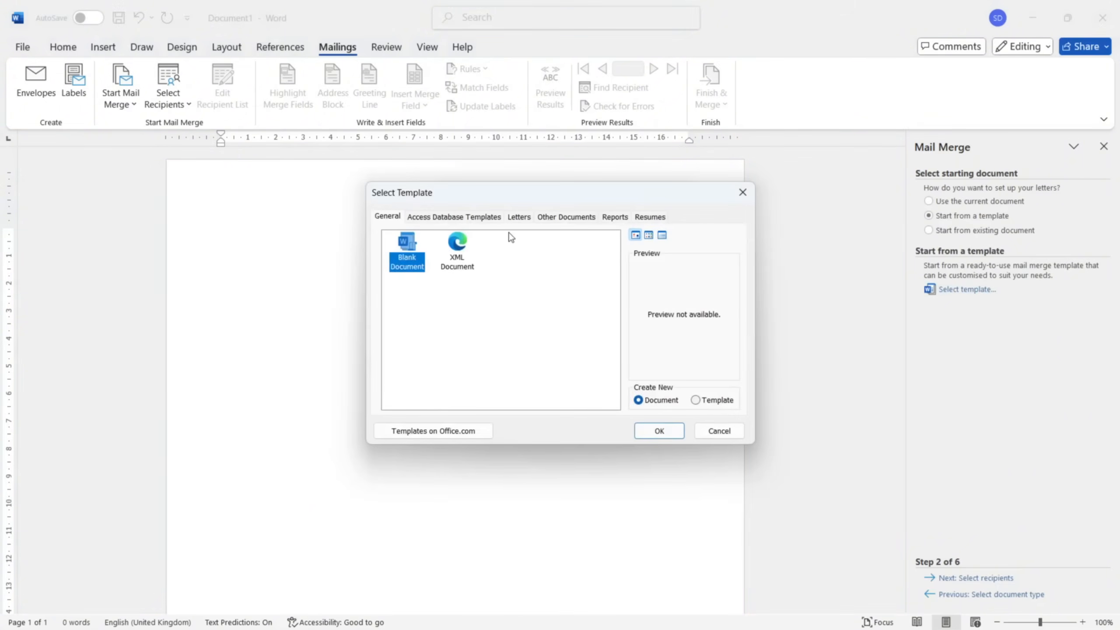
{"action": "left_click", "coordinate": [513, 218]}
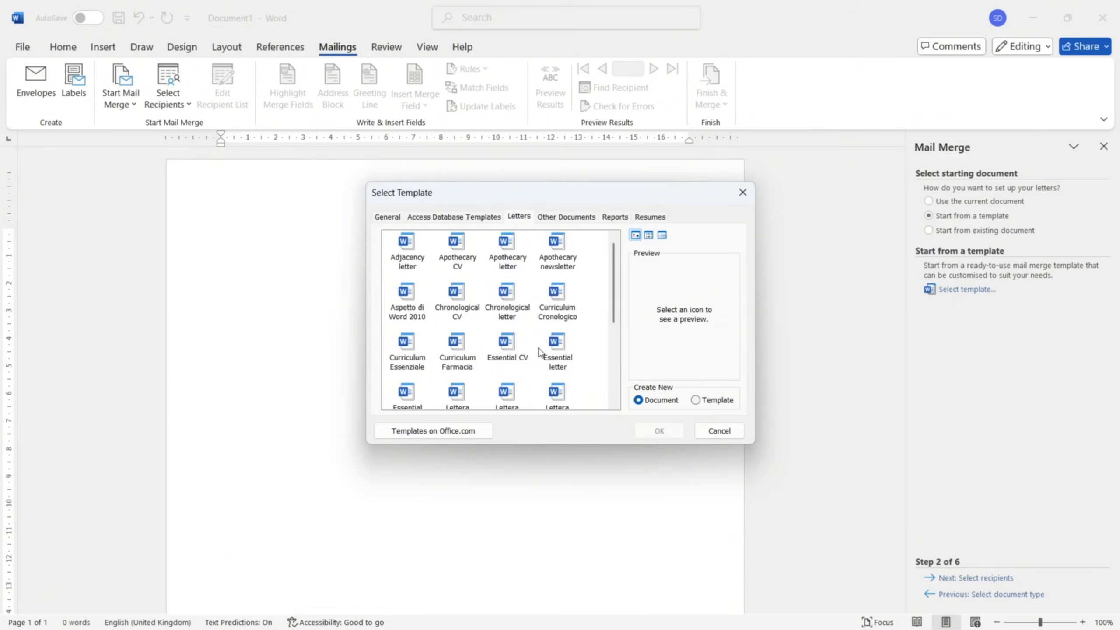
{"action": "left_click", "coordinate": [558, 358]}
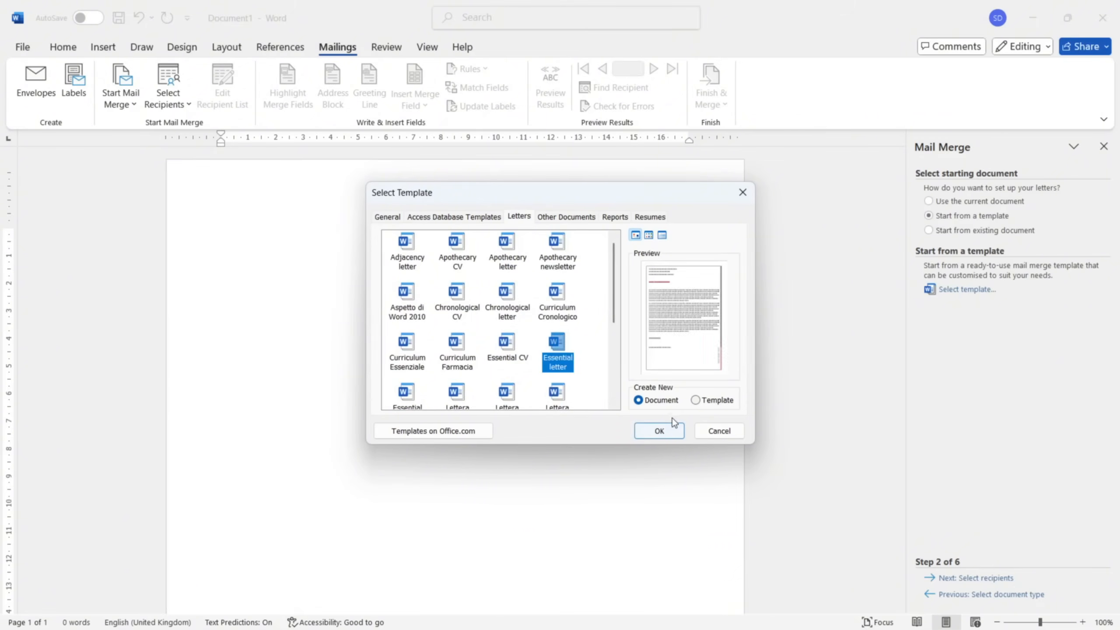
{"action": "left_click", "coordinate": [710, 403]}
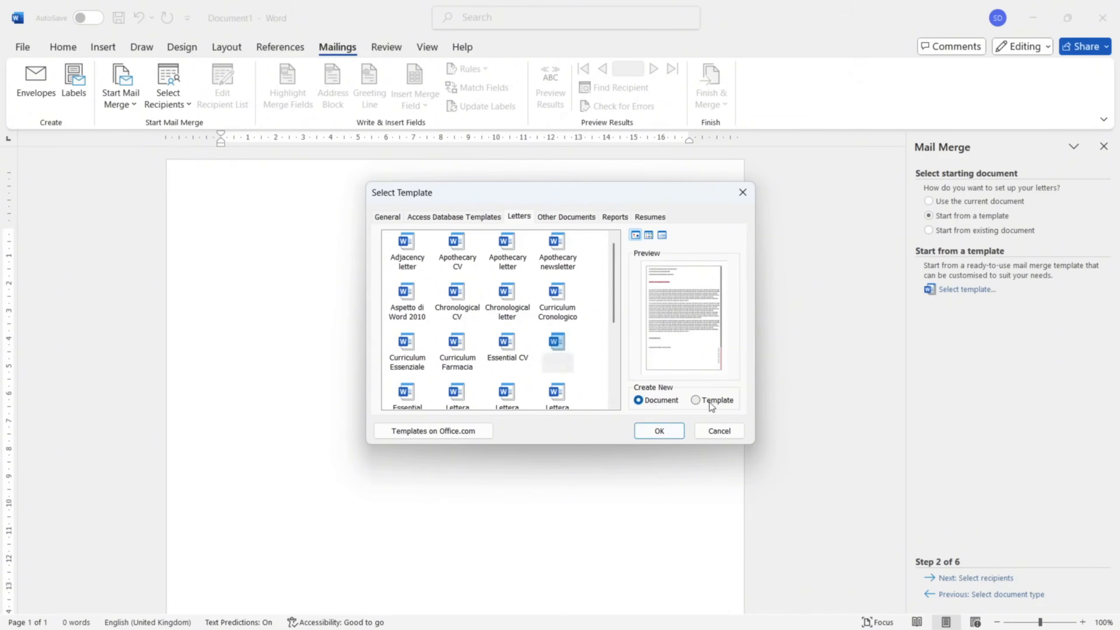
{"action": "left_click", "coordinate": [660, 431]}
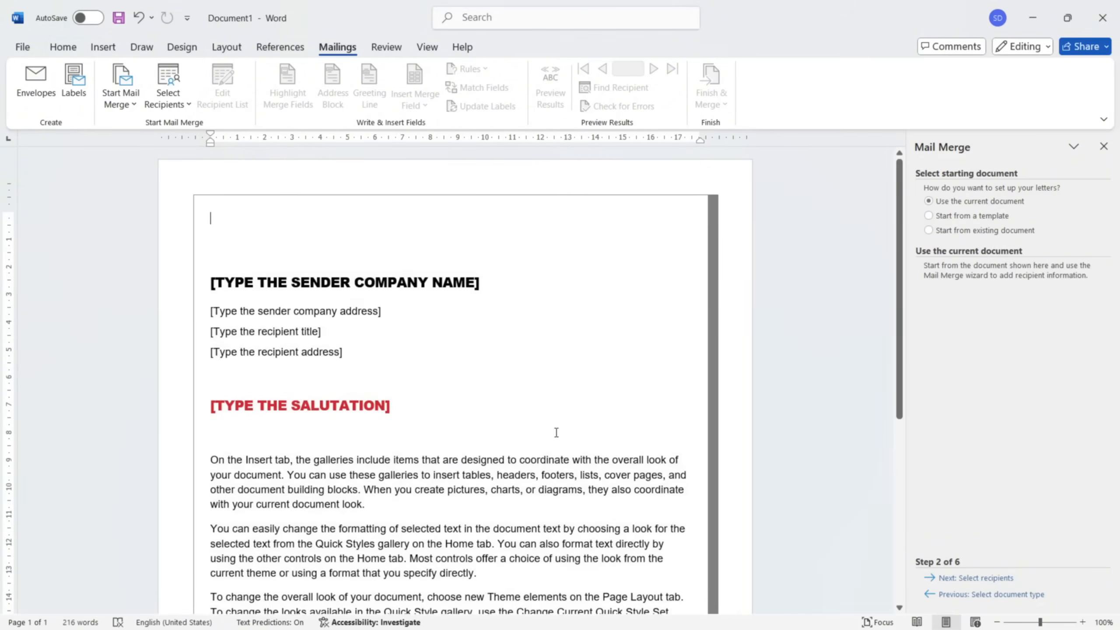
{"action": "scroll", "coordinate": [556, 431], "scroll_direction": "down", "scroll_amount": 2}
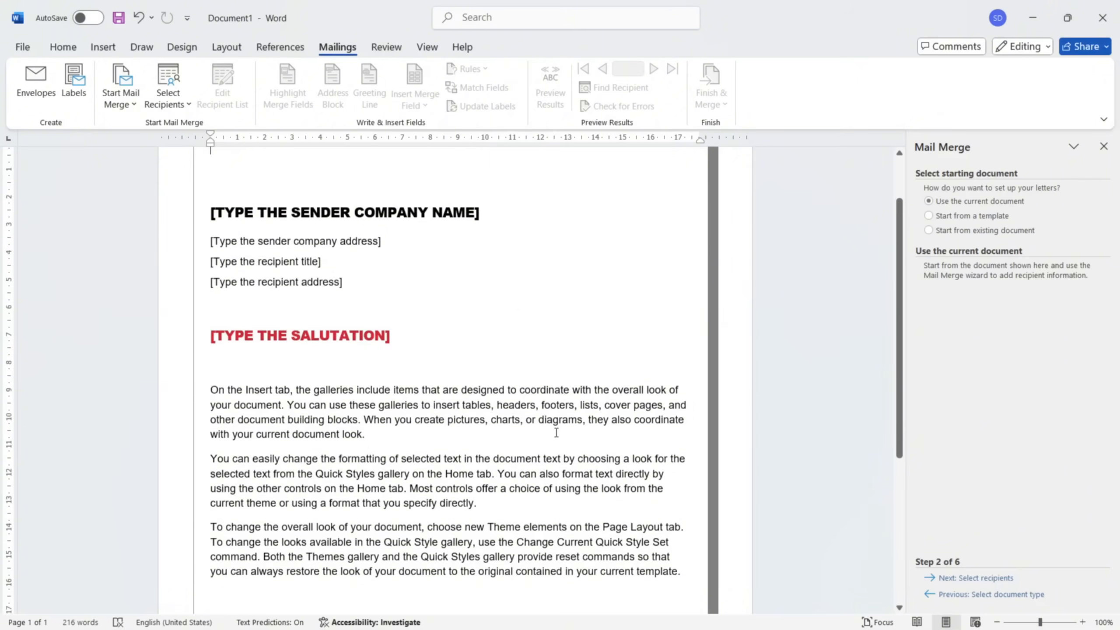
{"action": "scroll", "coordinate": [782, 166], "scroll_direction": "up", "scroll_amount": 2}
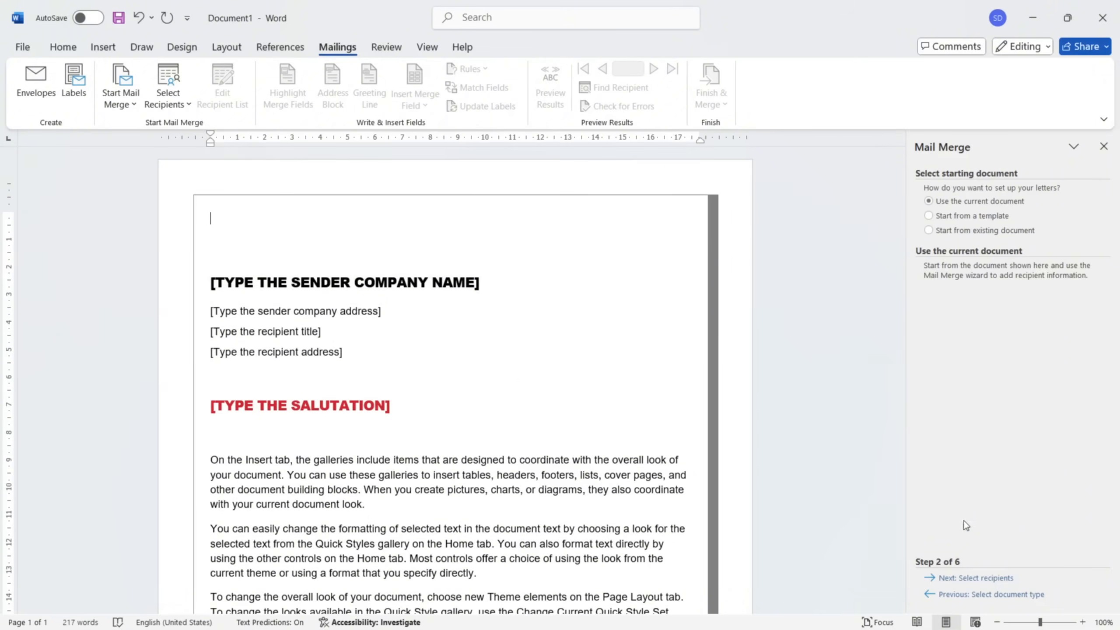
Continue to recipient selection, choose to type a new list, and start creating the address list.
{"action": "left_click", "coordinate": [970, 579]}
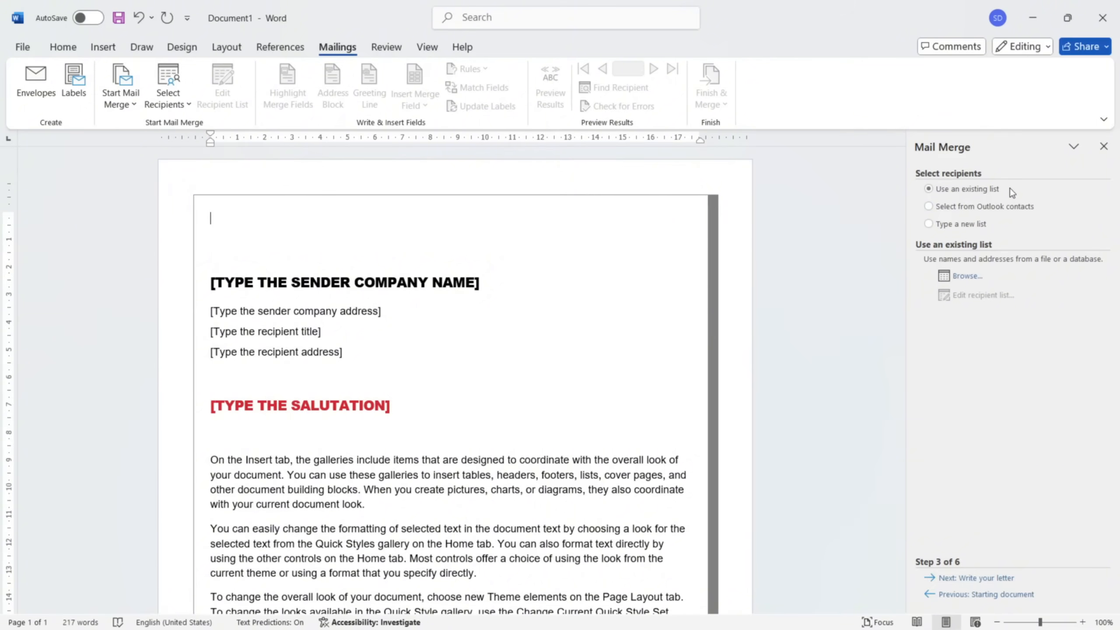
{"action": "left_click", "coordinate": [964, 230]}
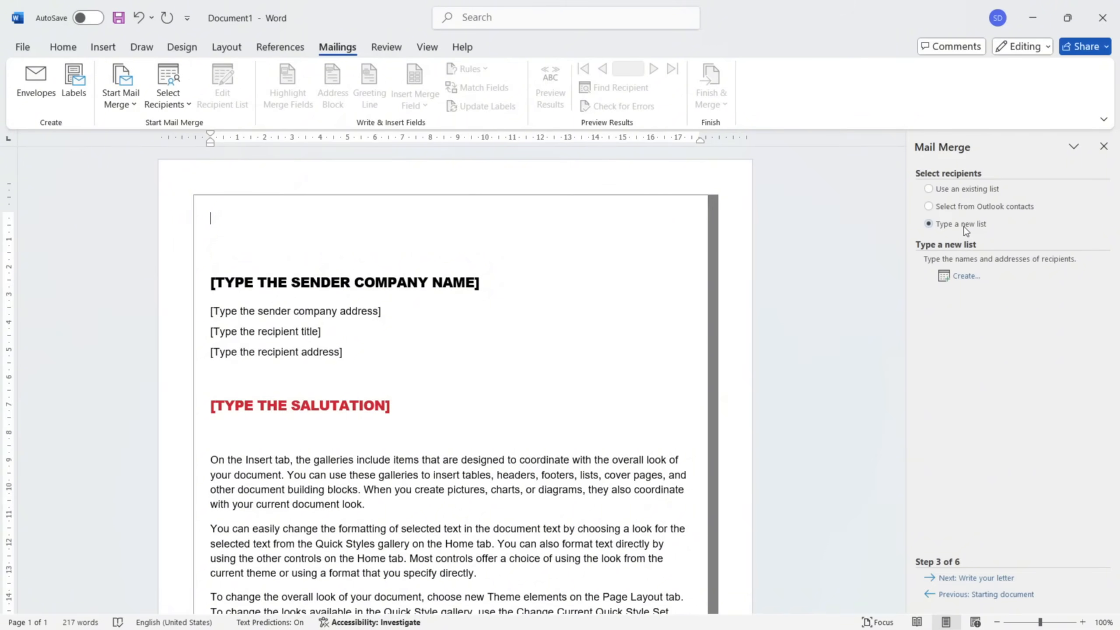
{"action": "left_click", "coordinate": [969, 275]}
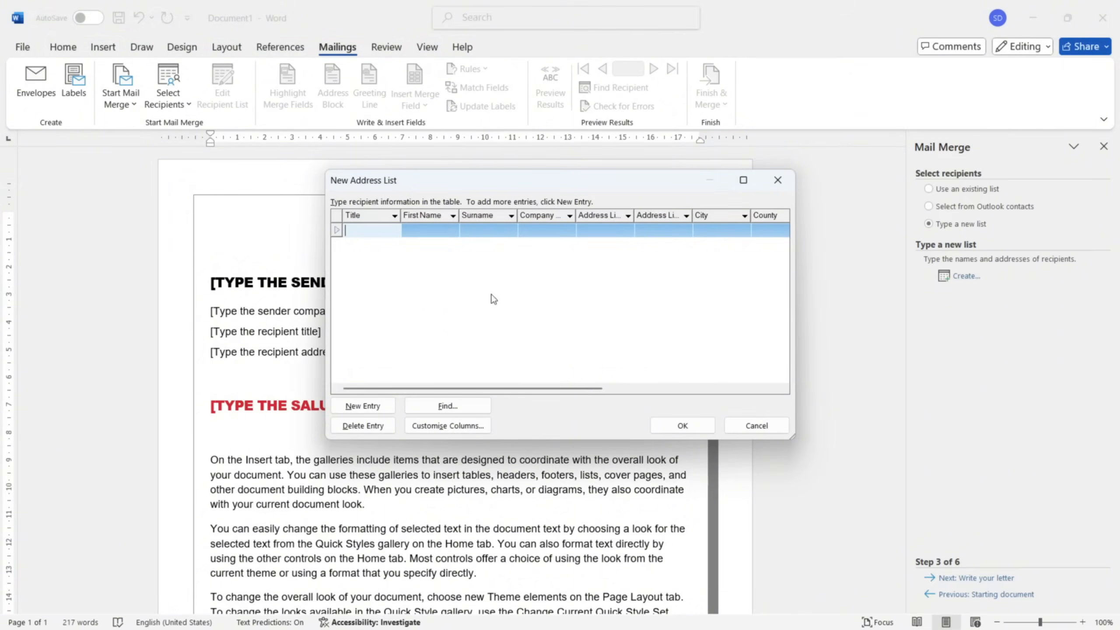
Review the columns of the new address list and add another blank entry row.
{"action": "scroll", "coordinate": [684, 223], "scroll_direction": "right", "scroll_amount": 5}
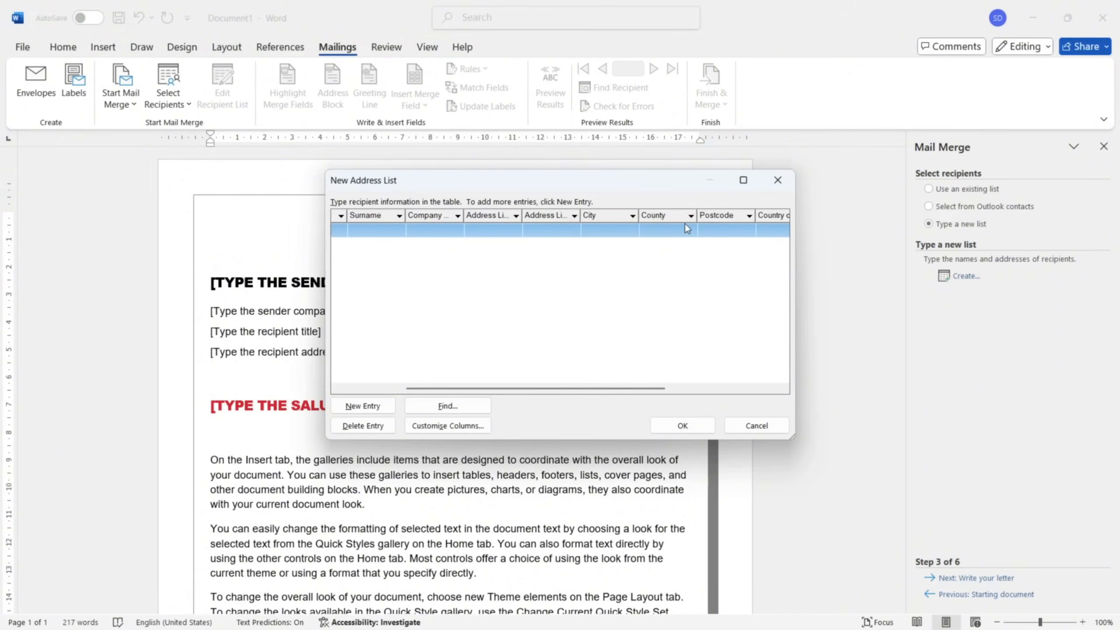
{"action": "scroll", "coordinate": [686, 228], "scroll_direction": "right", "scroll_amount": 1}
{"action": "scroll", "coordinate": [686, 227], "scroll_direction": "right", "scroll_amount": 4}
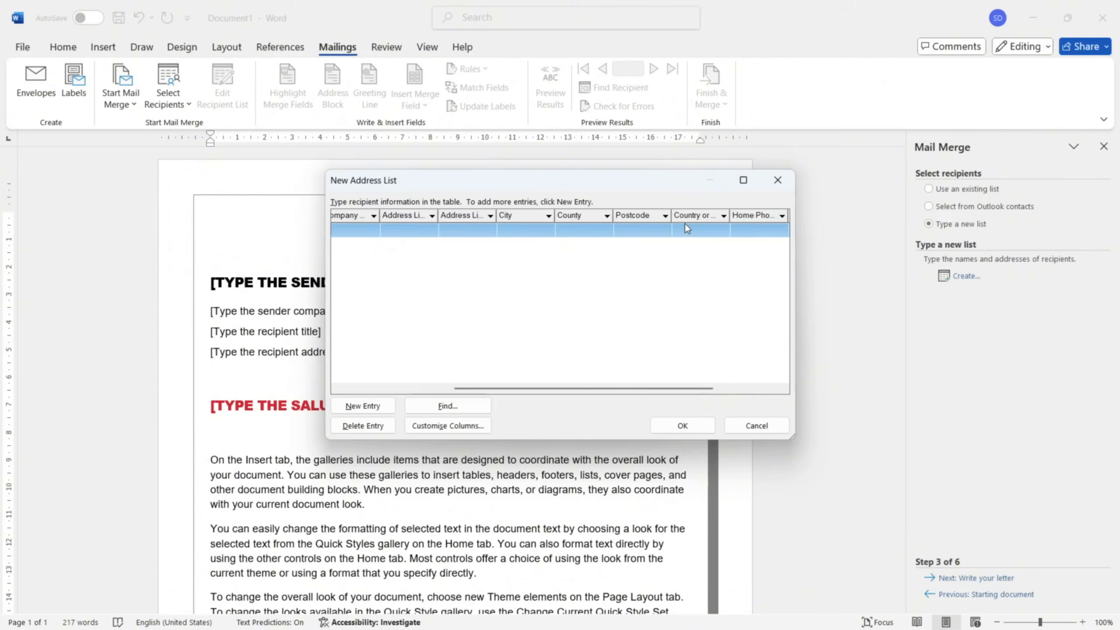
{"action": "scroll", "coordinate": [686, 227], "scroll_direction": "right", "scroll_amount": 2}
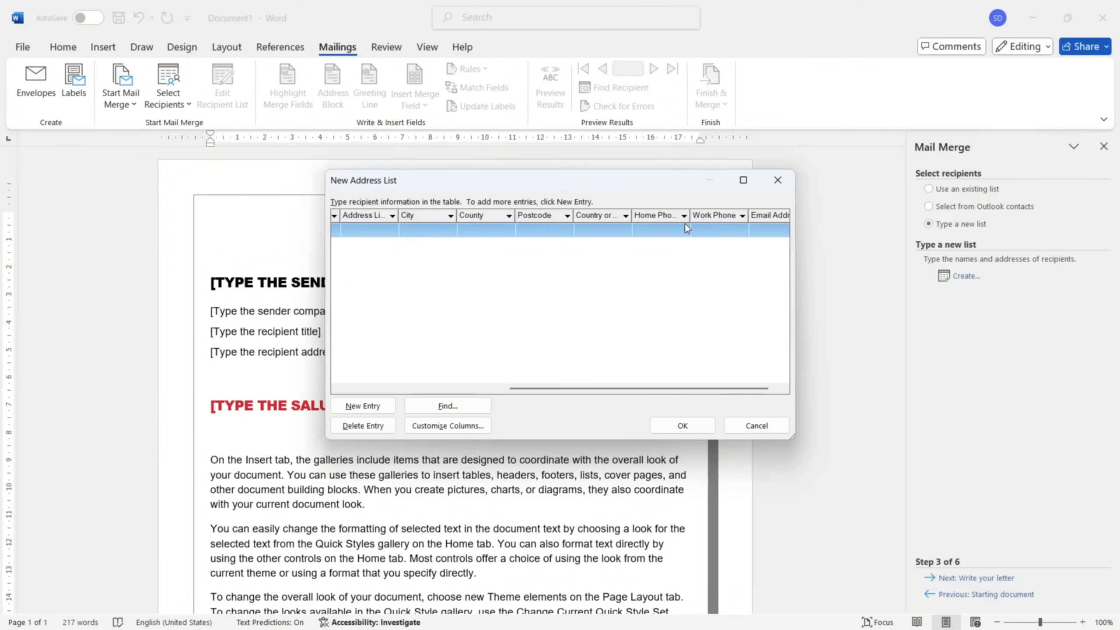
{"action": "scroll", "coordinate": [684, 223], "scroll_direction": "right", "scroll_amount": 1}
{"action": "scroll", "coordinate": [684, 222], "scroll_direction": "left", "scroll_amount": 8}
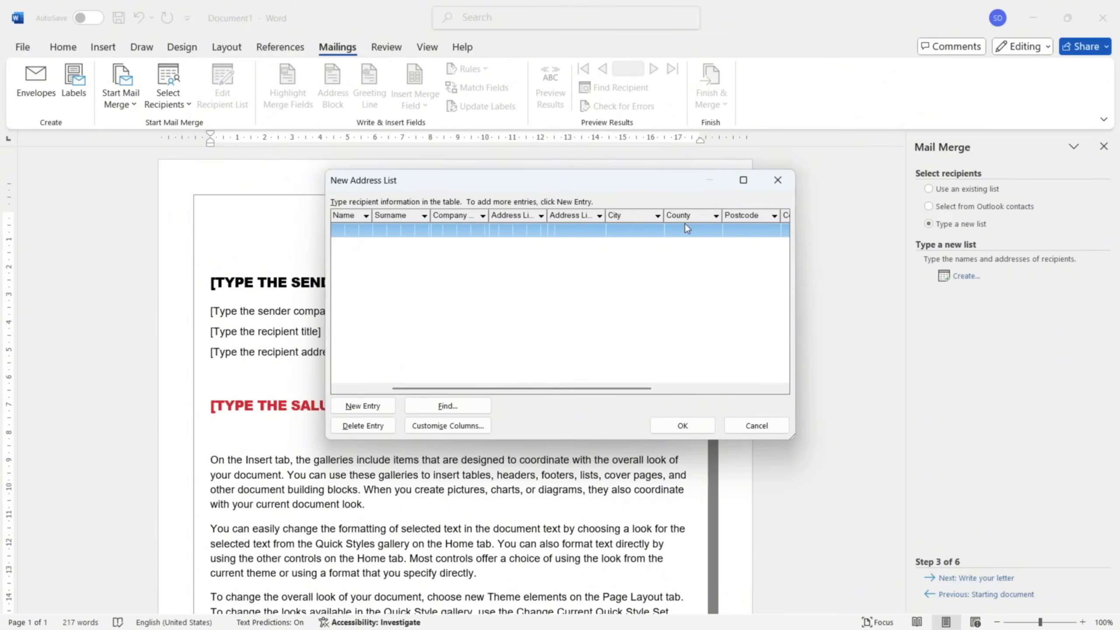
{"action": "scroll", "coordinate": [687, 229], "scroll_direction": "left", "scroll_amount": 2}
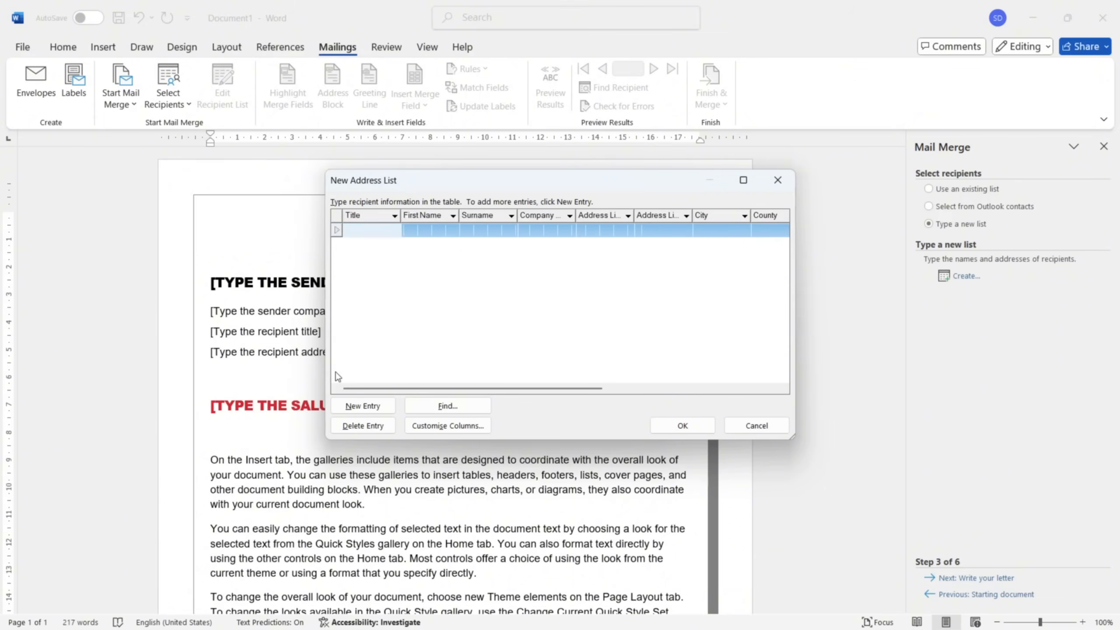
{"action": "left_click", "coordinate": [358, 408]}
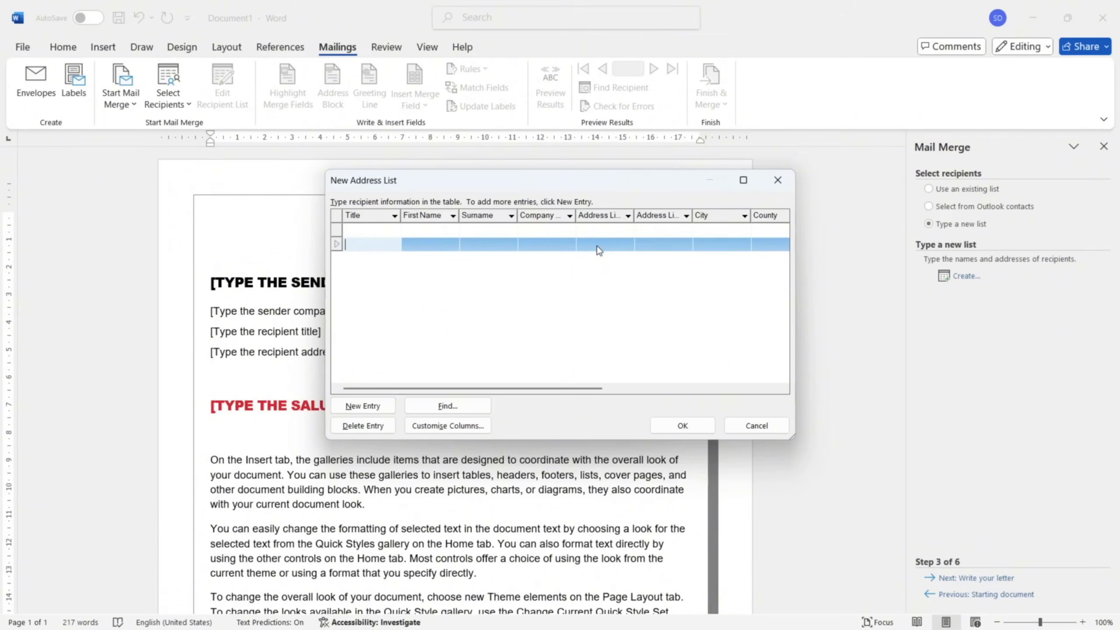
{"action": "scroll", "coordinate": [740, 227], "scroll_direction": "right", "scroll_amount": 4}
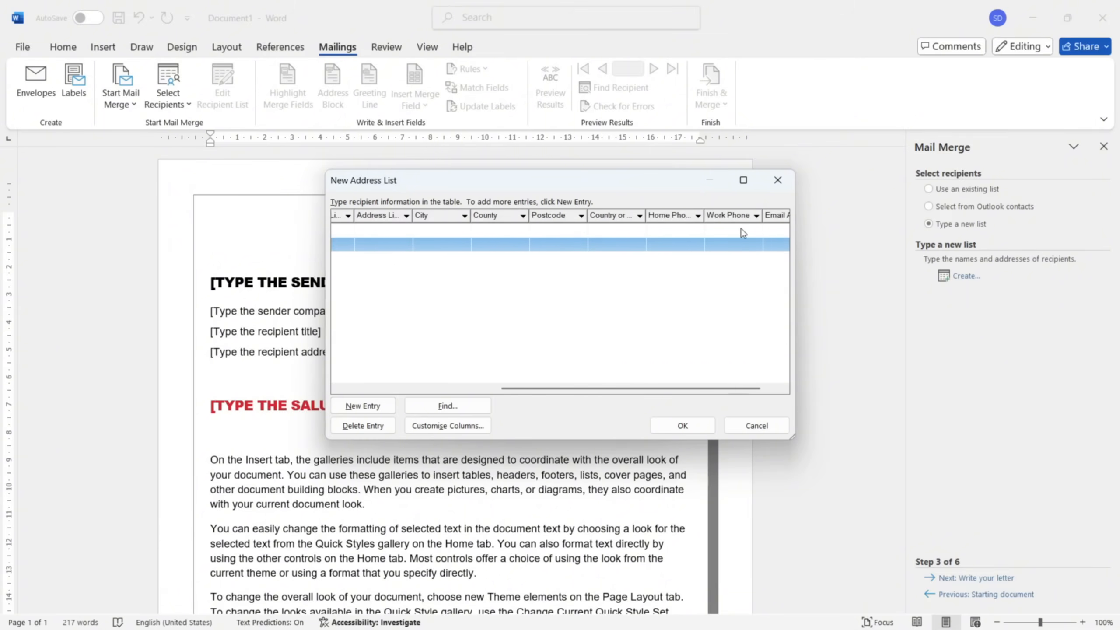
{"action": "scroll", "coordinate": [740, 227], "scroll_direction": "left", "scroll_amount": 5}
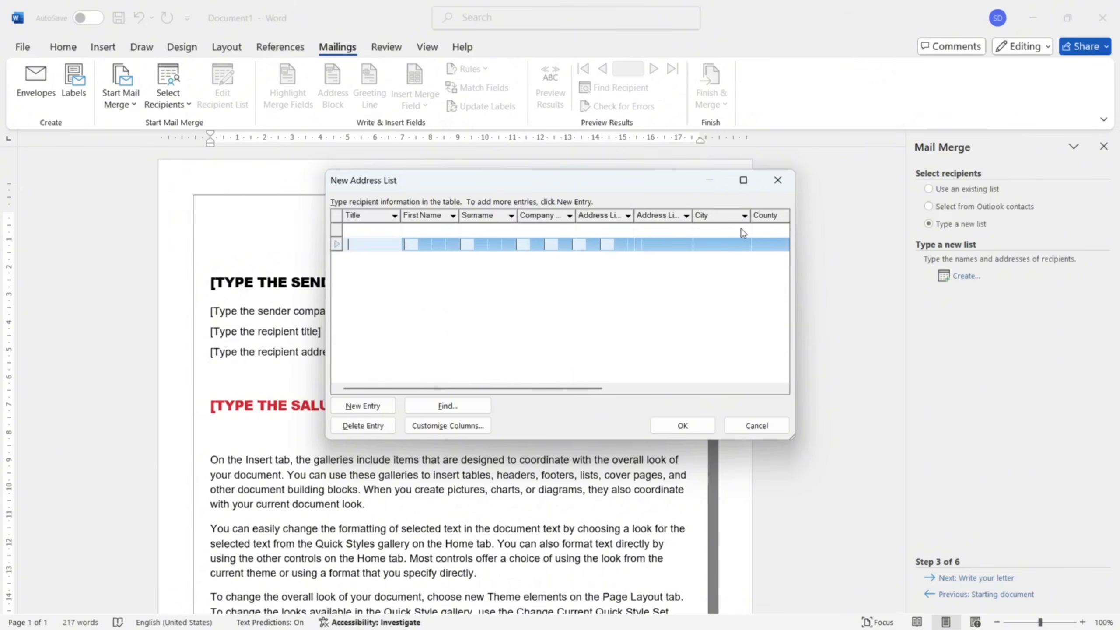
Customise the address list columns by deleting the Title field.
{"action": "left_click", "coordinate": [457, 430]}
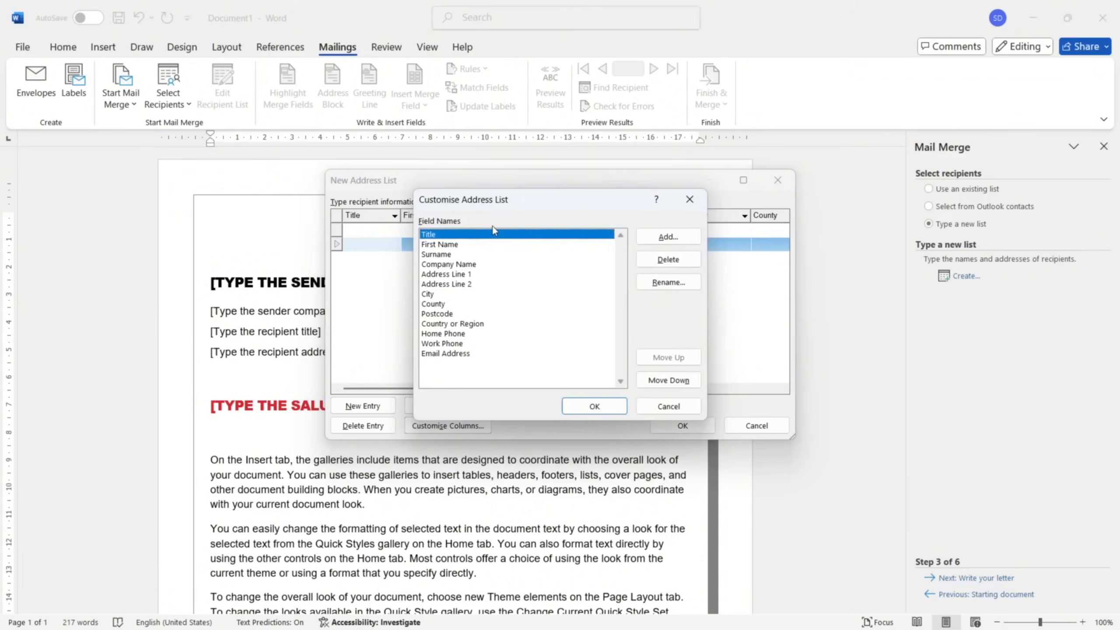
{"action": "left_click", "coordinate": [654, 262]}
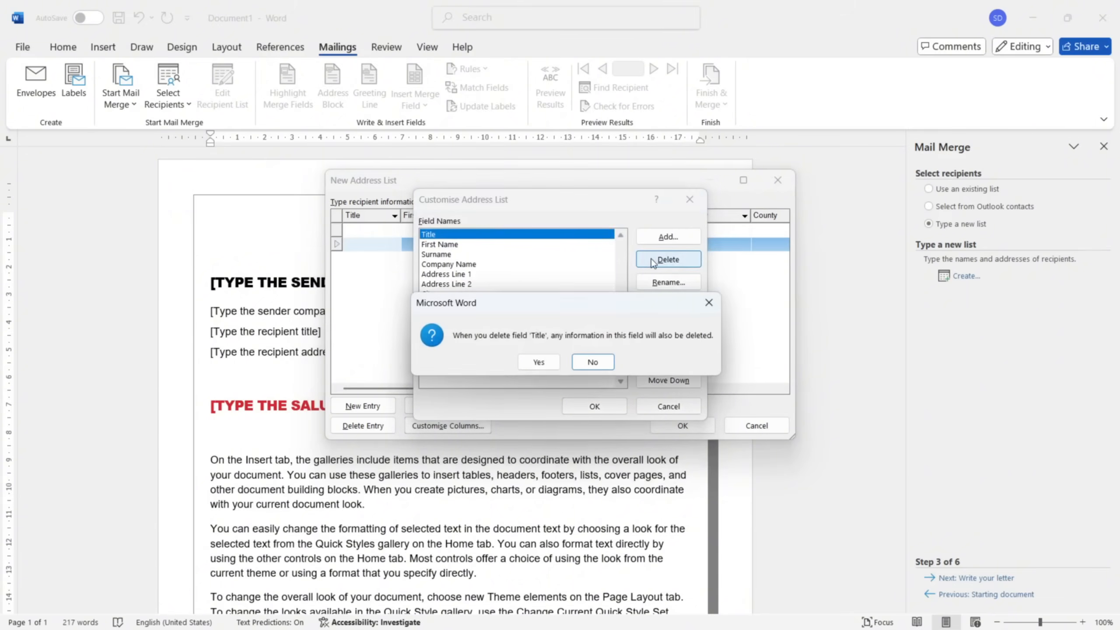
{"action": "left_click", "coordinate": [538, 363]}
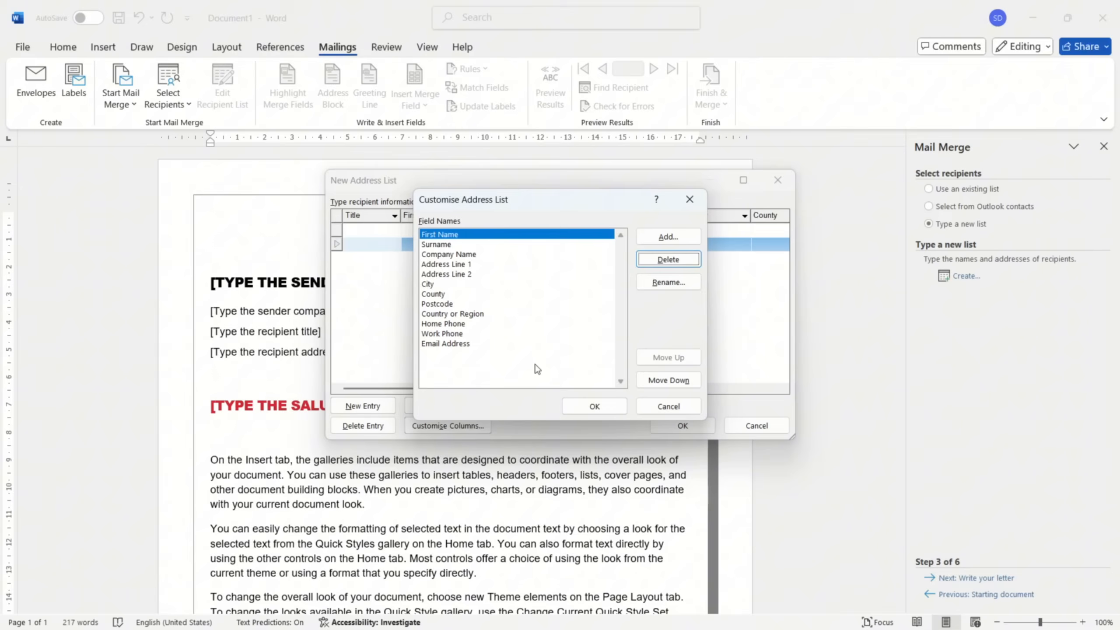
{"action": "left_click", "coordinate": [677, 238]}
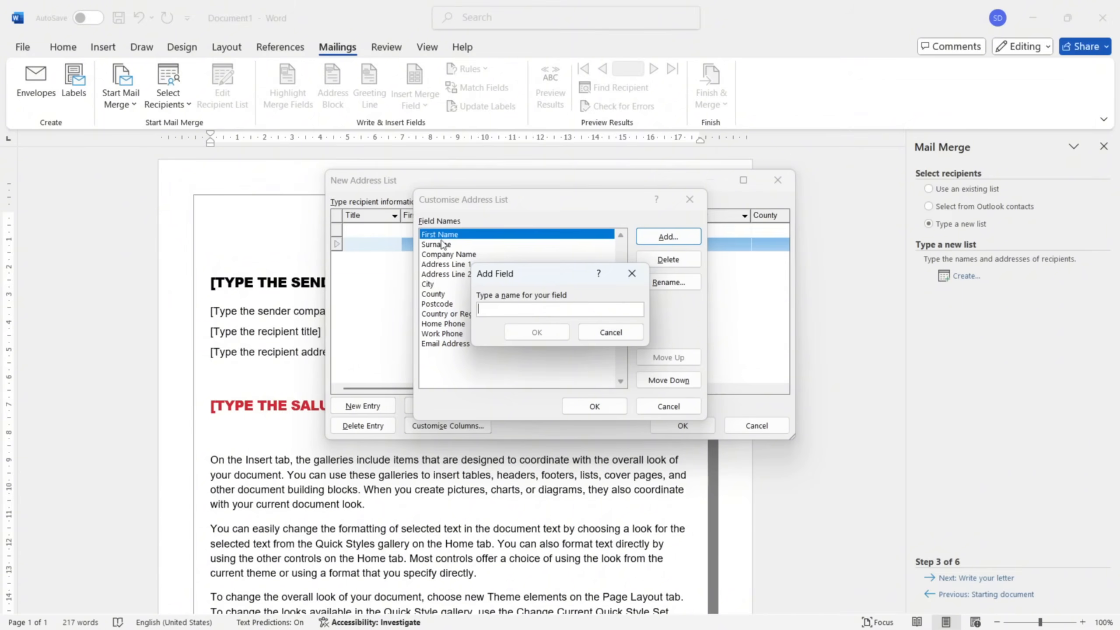
{"action": "left_click", "coordinate": [611, 332]}
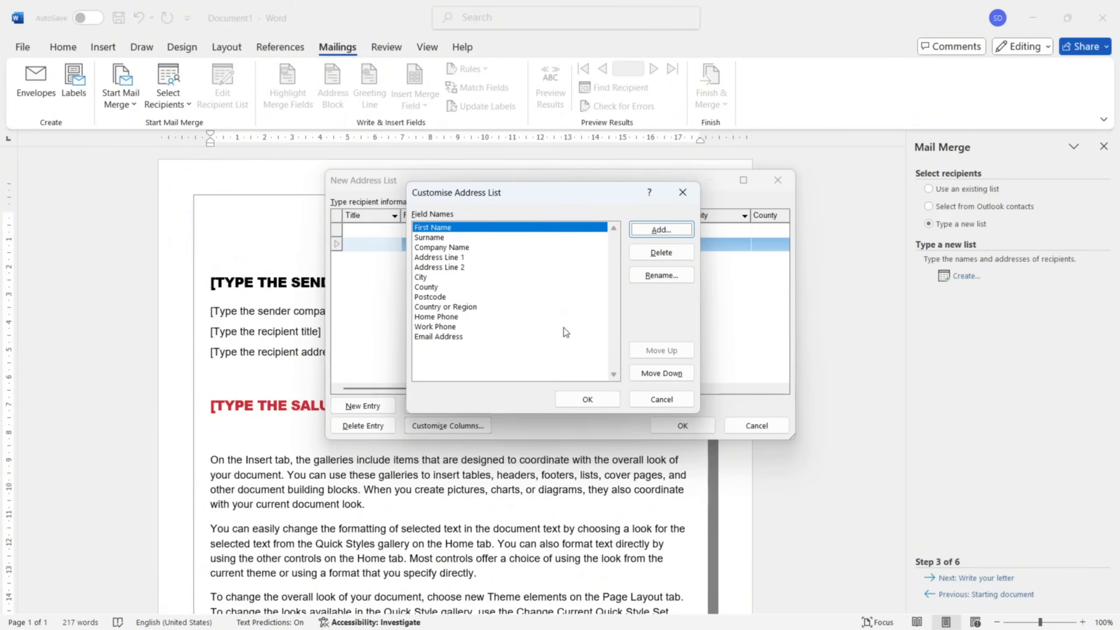
Rename the Work Phone field of the address list to Mobile Phone.
{"action": "left_click", "coordinate": [453, 327]}
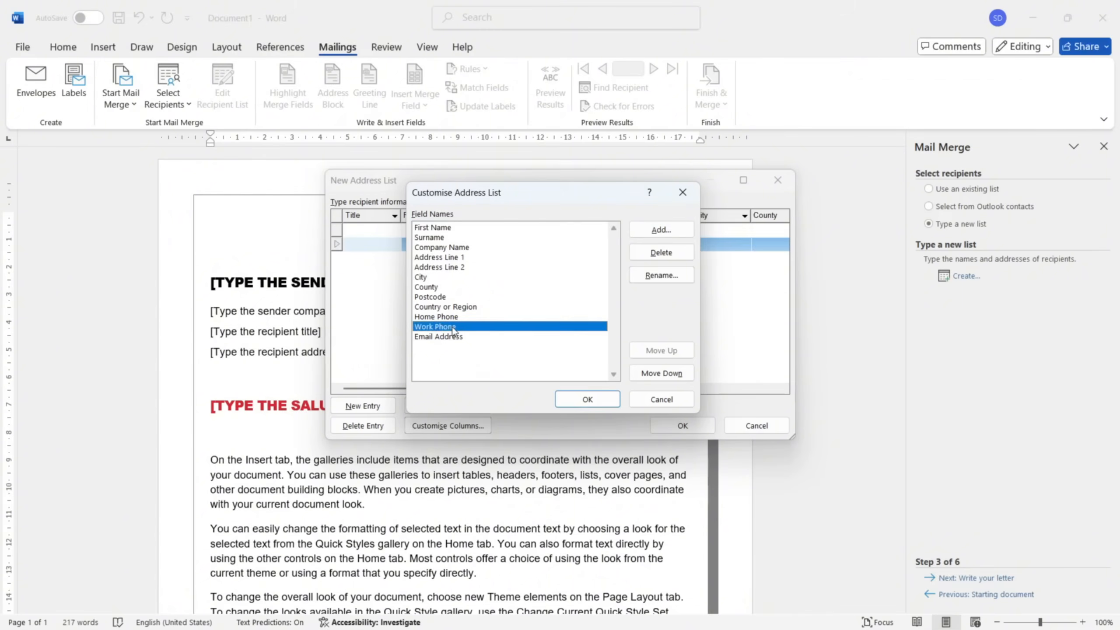
{"action": "left_click", "coordinate": [654, 271]}
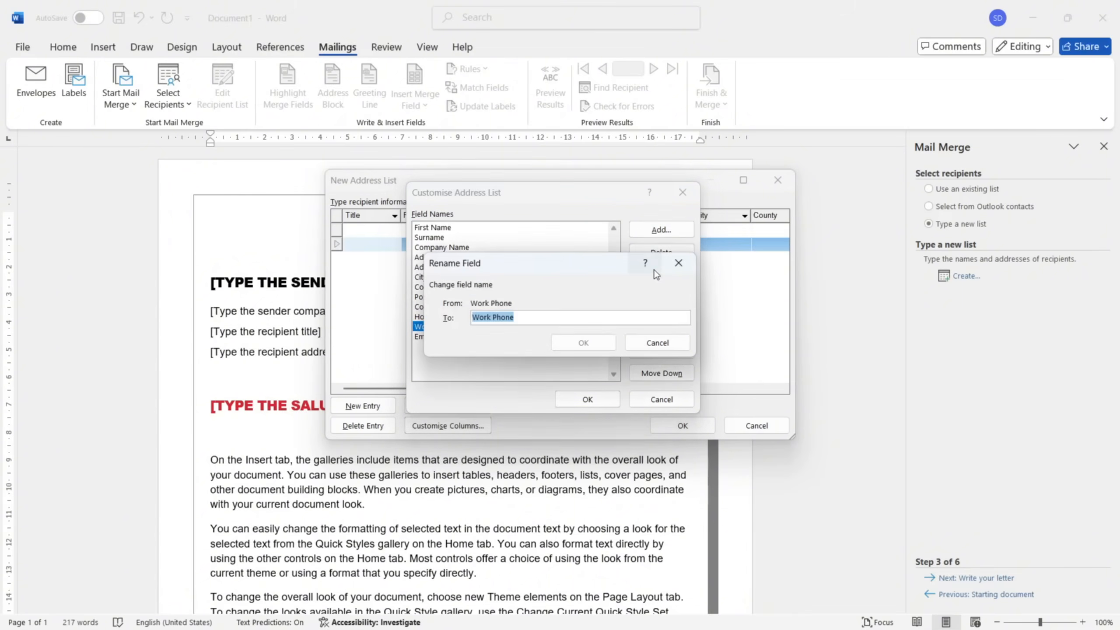
{"action": "double_click", "coordinate": [486, 318]}
{"action": "key", "text": "Caps_Lock"}
{"action": "type", "text": "MO"}
{"action": "key", "text": "Caps_Lock"}
{"action": "type", "text": "b"}
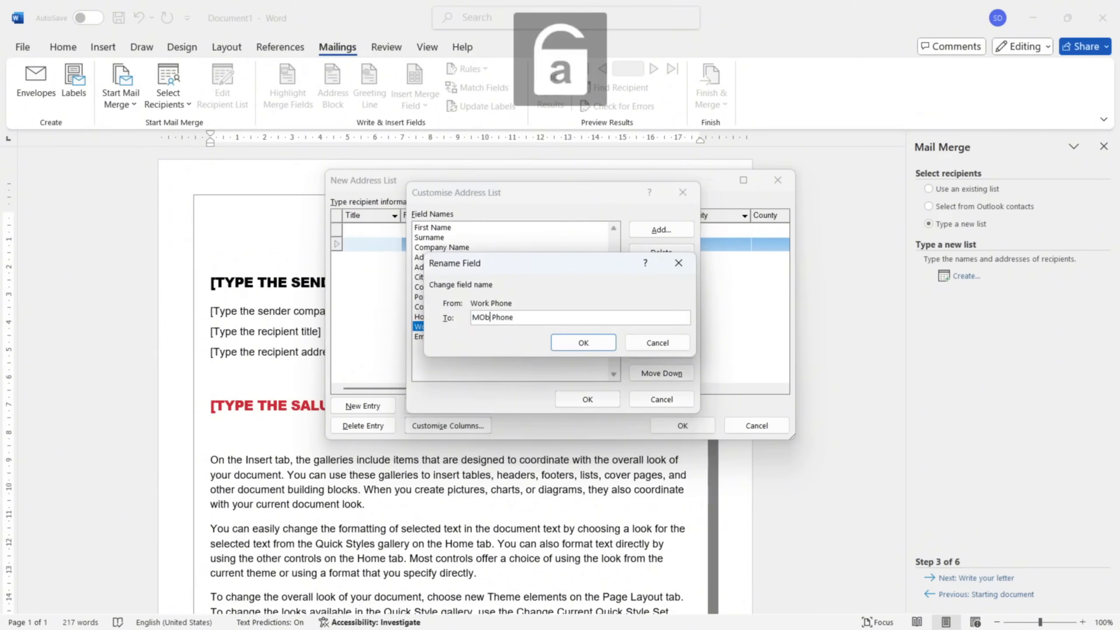
{"action": "key", "text": "BackSpace"}
{"action": "key", "text": "BackSpace"}
{"action": "type", "text": "obile"}
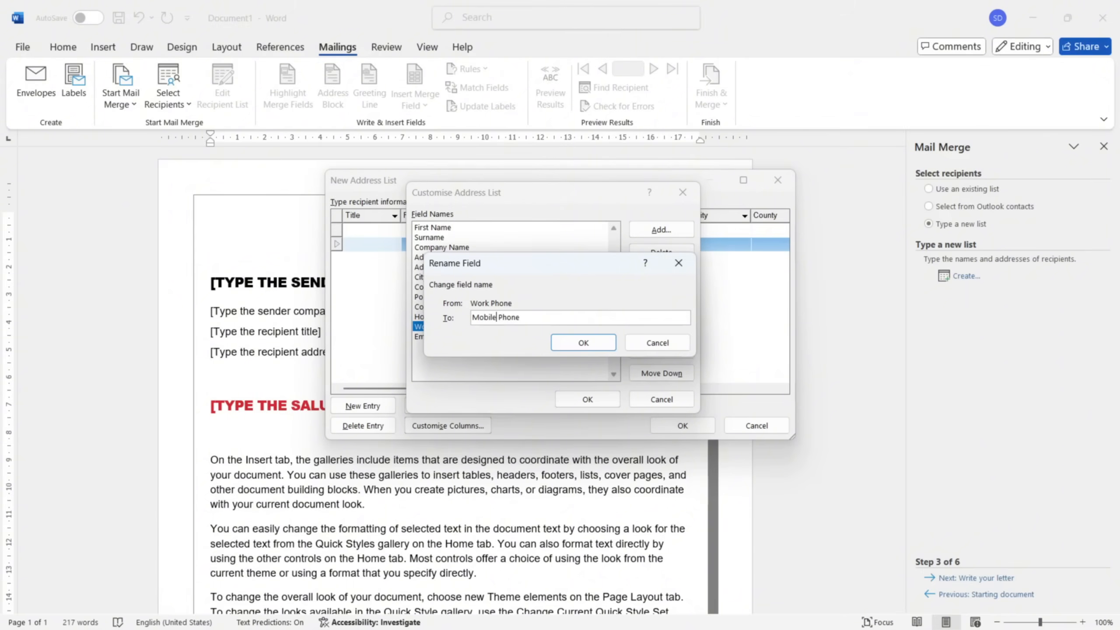
{"action": "left_click", "coordinate": [581, 347]}
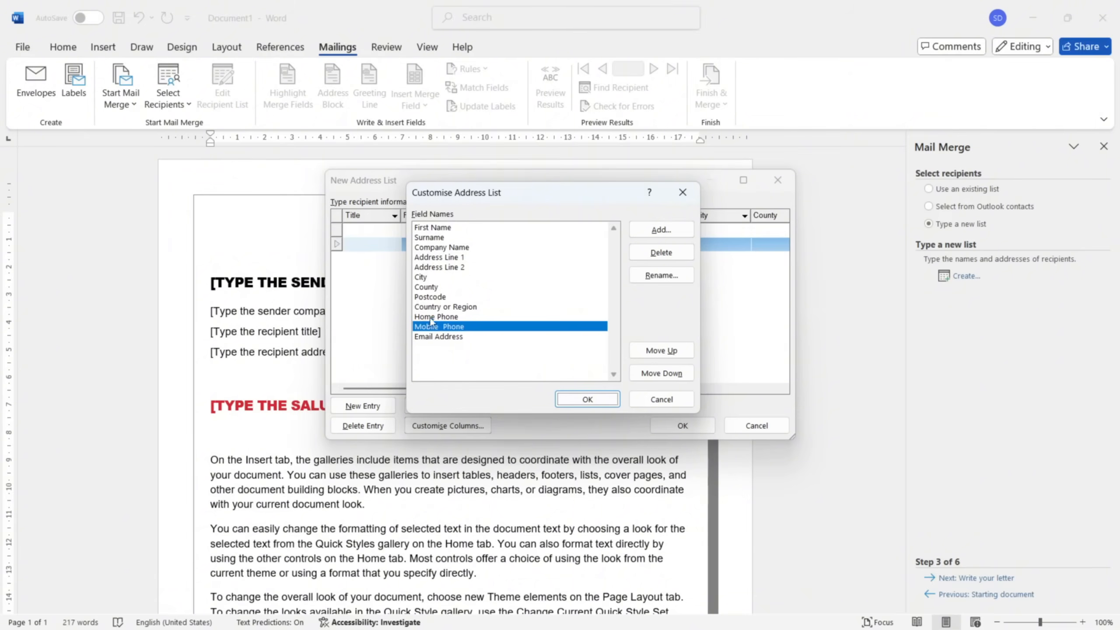
Delete the Home Phone, County and Postcode fields from the address list and try to delete Country or Region.
{"action": "left_click", "coordinate": [448, 317]}
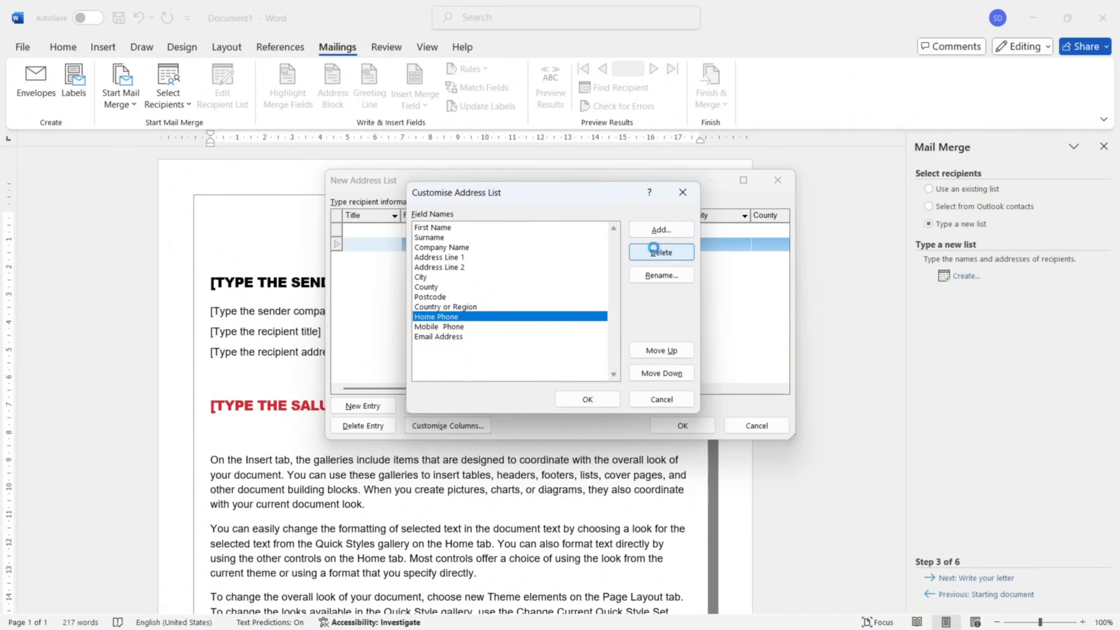
{"action": "left_click", "coordinate": [653, 249]}
{"action": "left_click", "coordinate": [434, 295]}
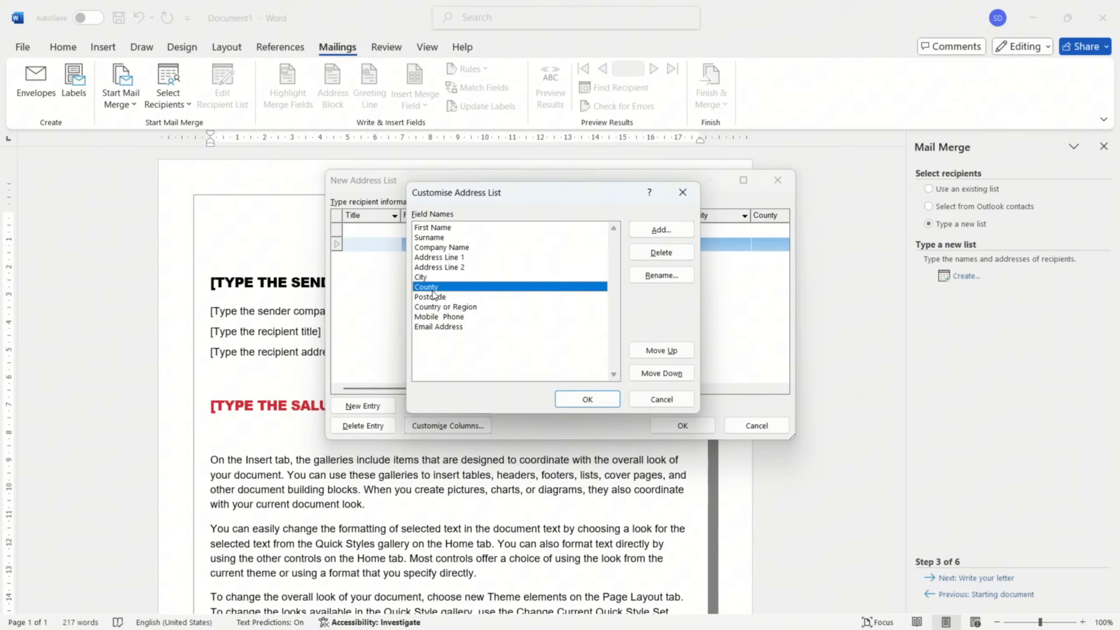
{"action": "left_click", "coordinate": [659, 250]}
{"action": "left_click", "coordinate": [545, 361]}
{"action": "left_click", "coordinate": [432, 288]}
{"action": "left_click", "coordinate": [663, 252]}
{"action": "left_click", "coordinate": [547, 360]}
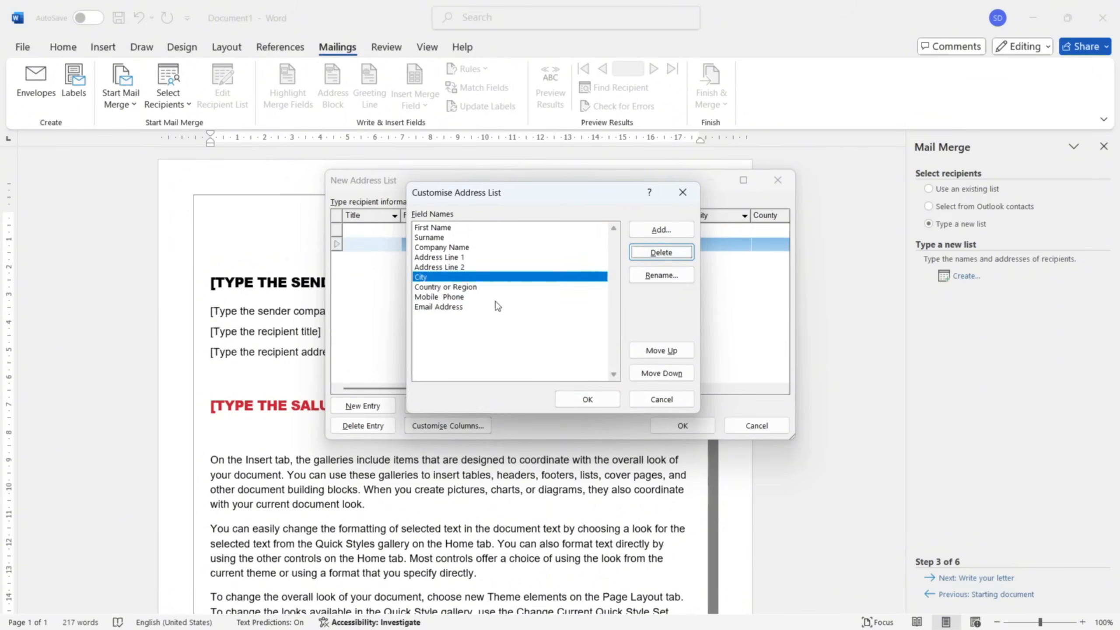
{"action": "left_click", "coordinate": [477, 288]}
{"action": "left_click", "coordinate": [661, 252]}
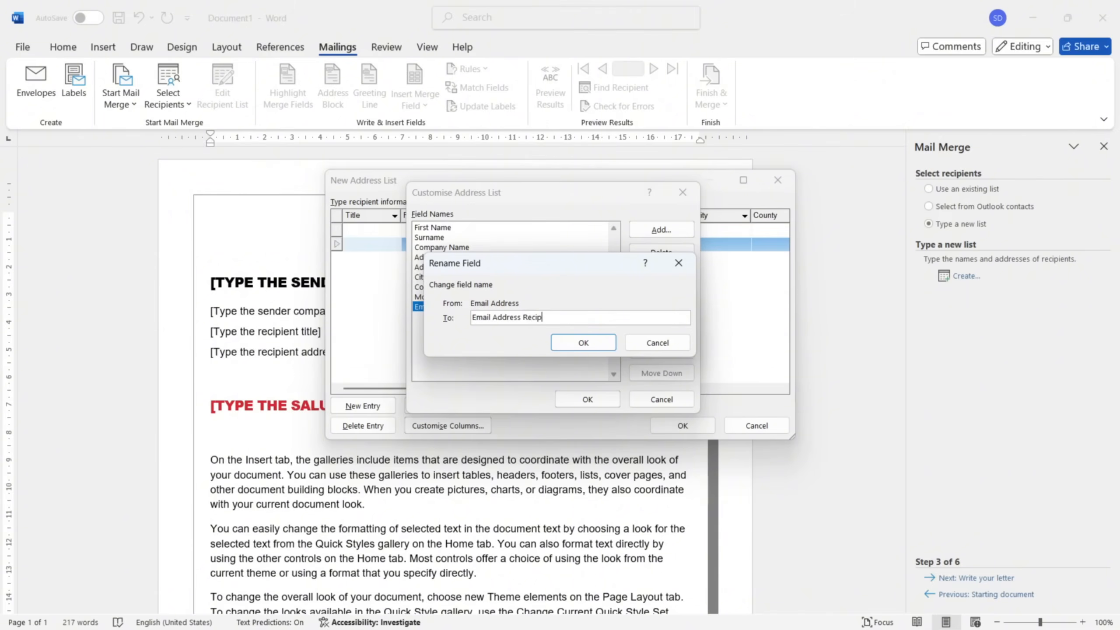
Rename the Email Address field to Email Address Recipient and Address Line 1 to Email Address Company, and apply the customised columns.
{"action": "type", "text": "ient"}
{"action": "left_click", "coordinate": [583, 343]}
{"action": "left_click", "coordinate": [441, 257]}
{"action": "left_click", "coordinate": [661, 272]}
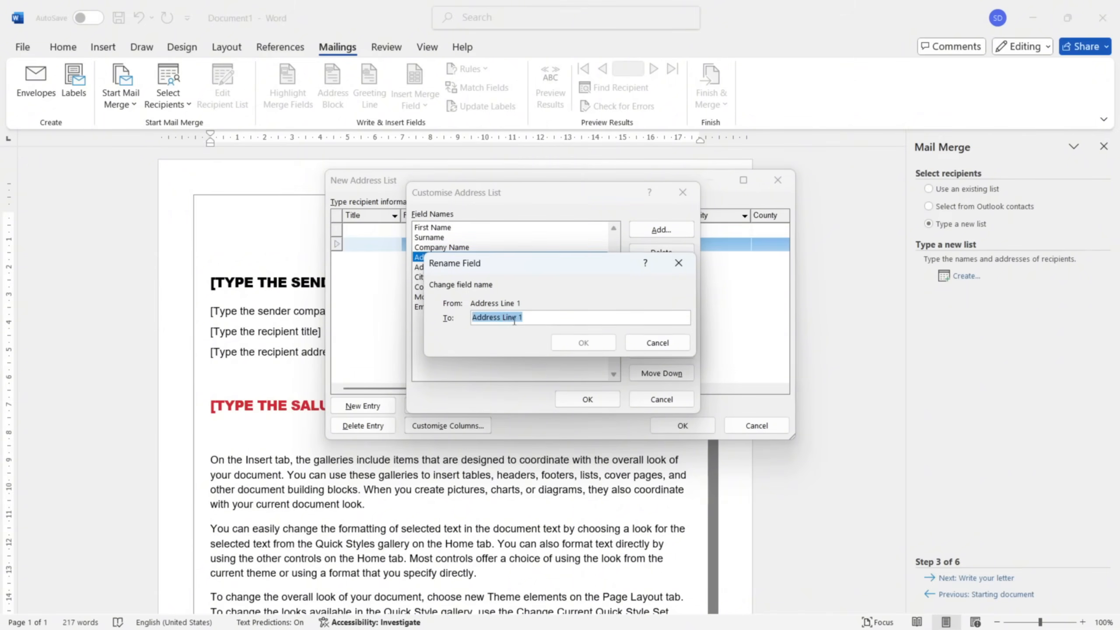
{"action": "type", "text": "Email Address"}
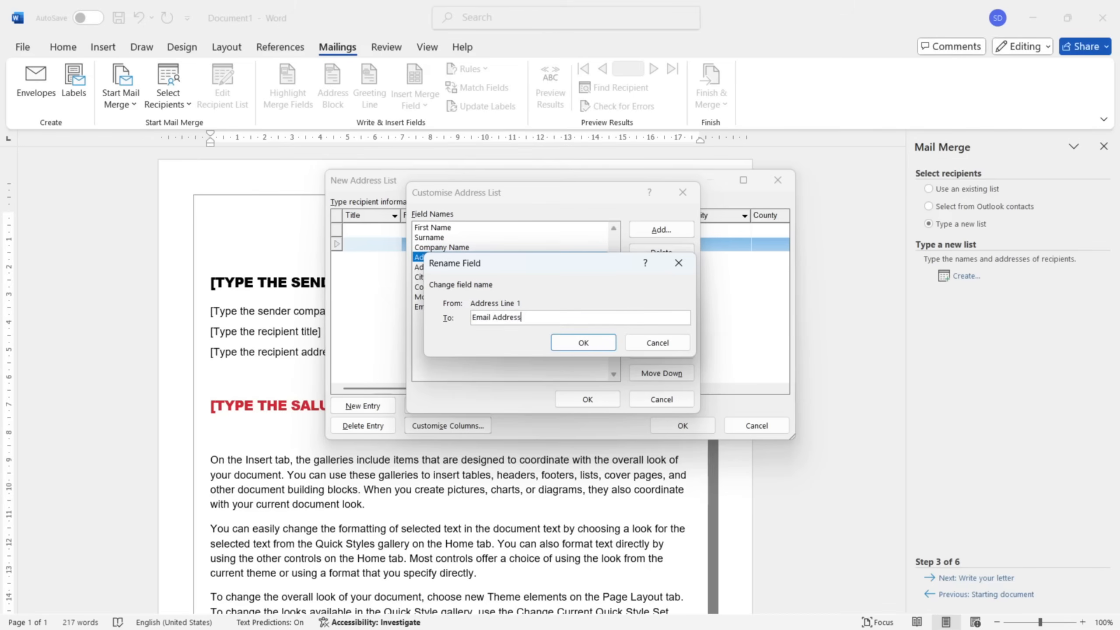
{"action": "type", "text": " Company"}
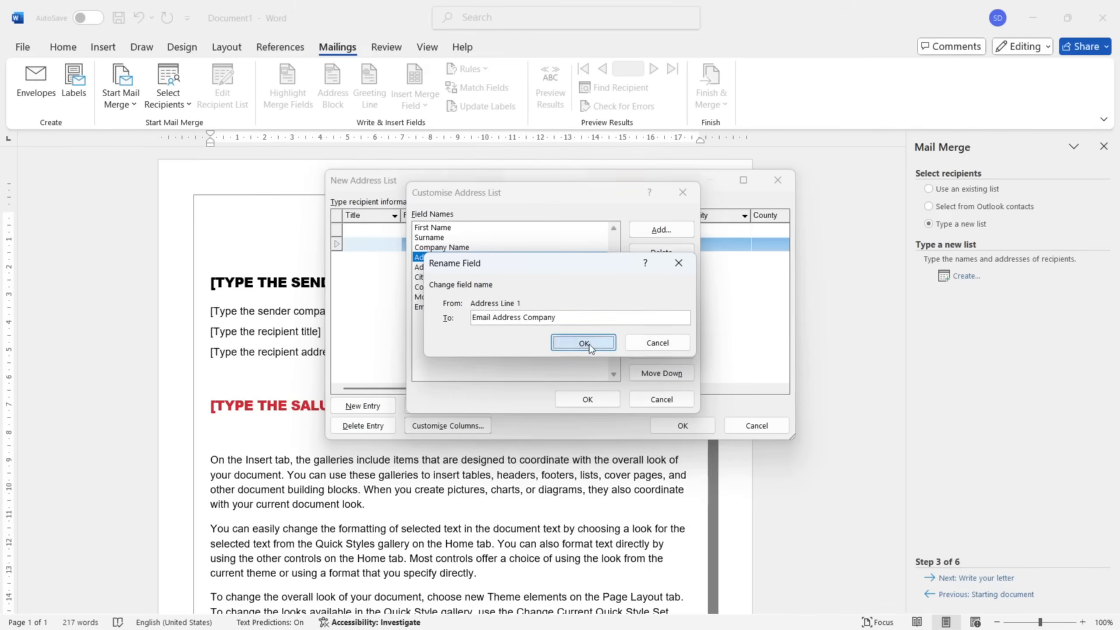
{"action": "left_click", "coordinate": [583, 343]}
{"action": "left_click", "coordinate": [587, 399]}
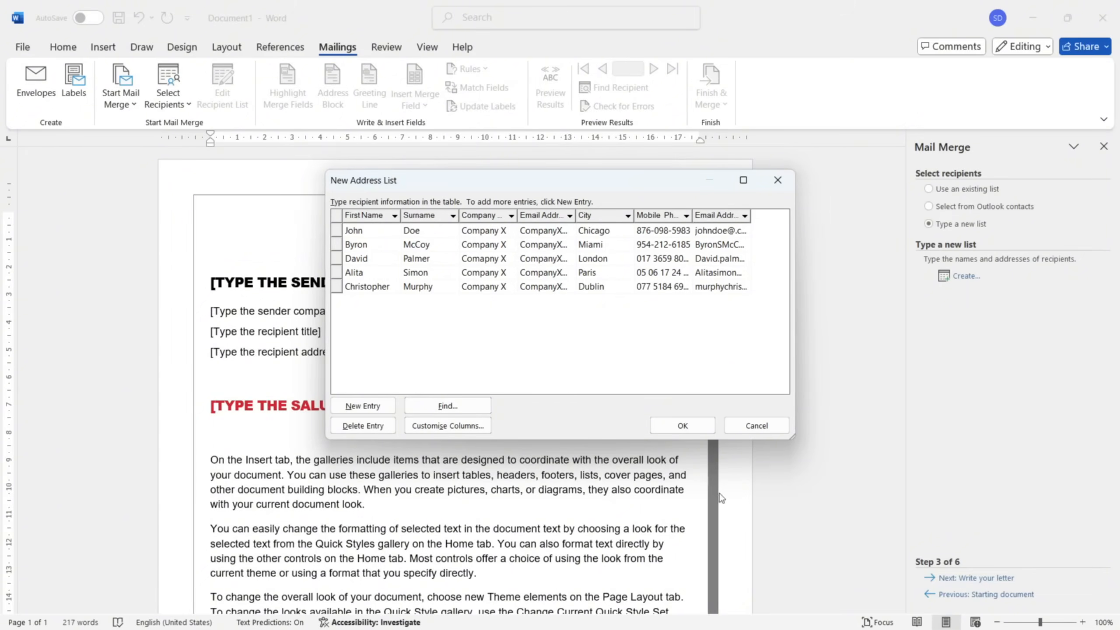
Accept the completed address list and save it as "fake list".
{"action": "left_click", "coordinate": [676, 431]}
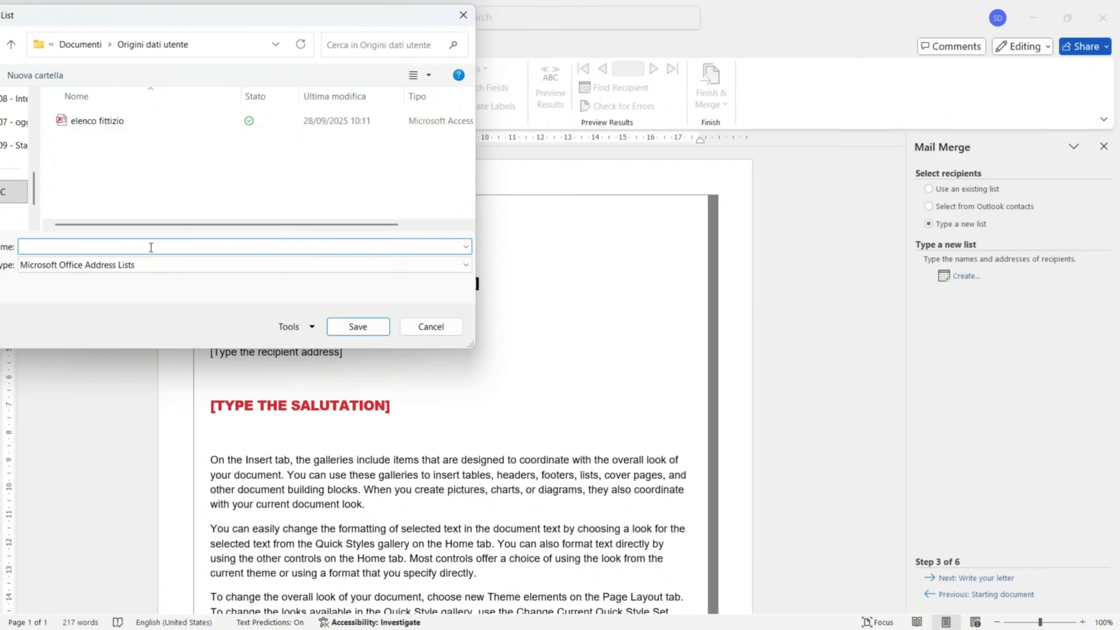
{"action": "type", "text": "fake list"}
{"action": "left_click", "coordinate": [358, 327]}
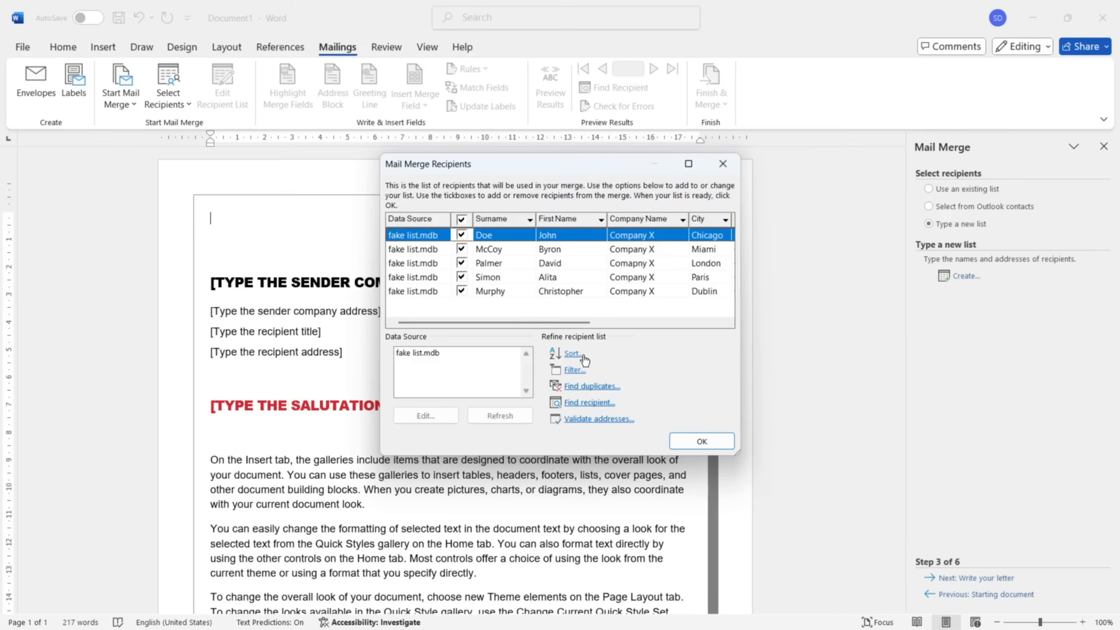
Filter the mail merge recipients to those whose City is equal to Paris.
{"action": "left_click", "coordinate": [574, 370]}
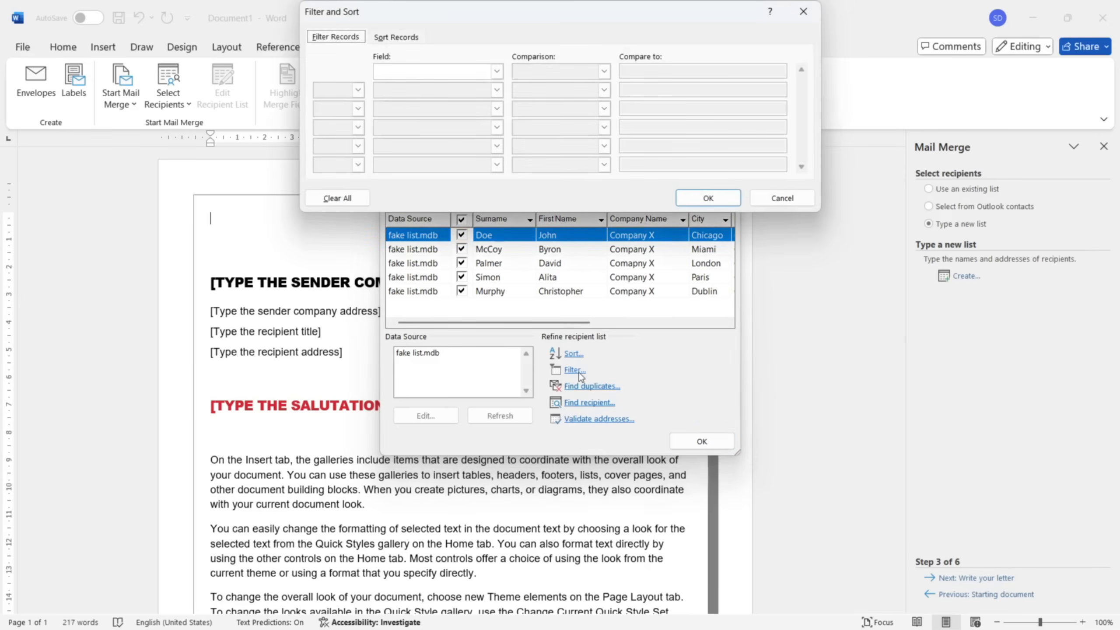
{"action": "left_click", "coordinate": [497, 71]}
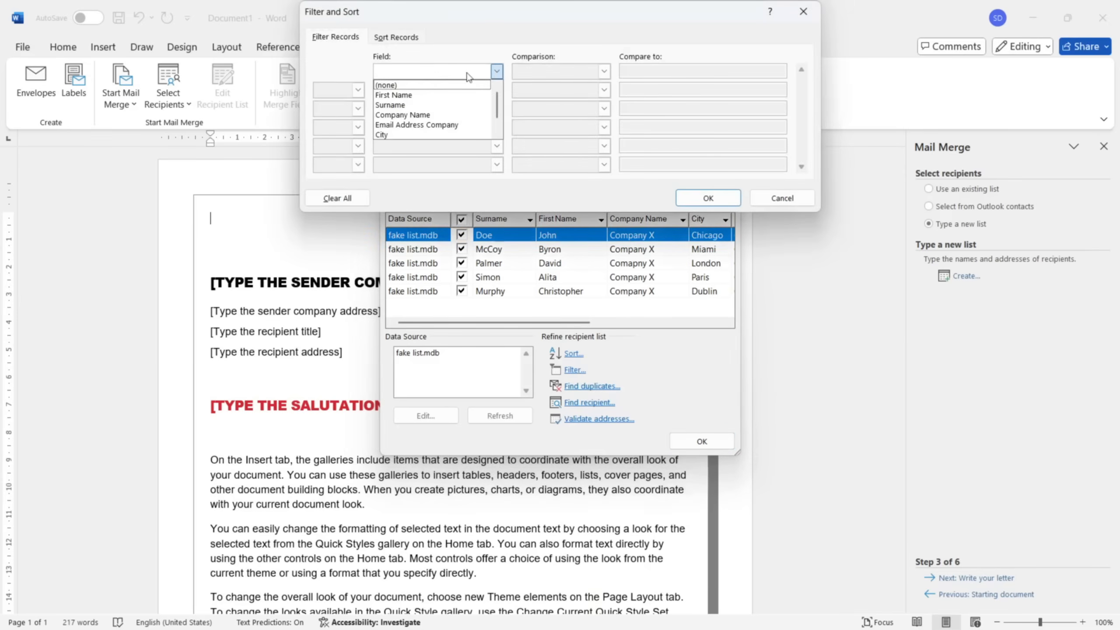
{"action": "left_click", "coordinate": [435, 135]}
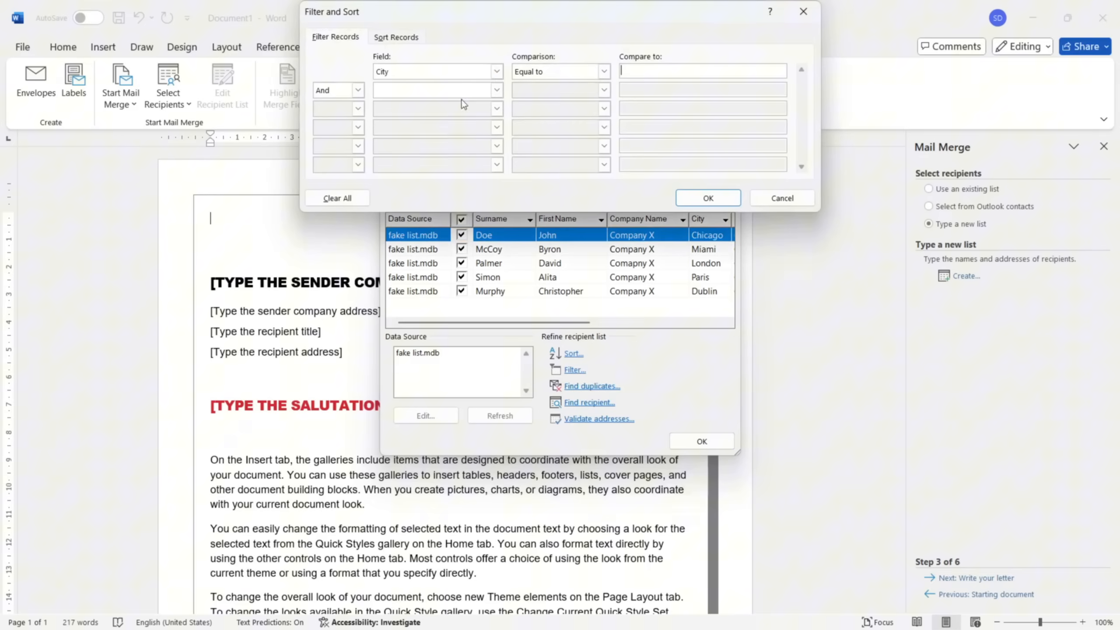
{"action": "left_click", "coordinate": [674, 71]}
{"action": "key", "text": "Caps_Lock"}
{"action": "type", "text": "P"}
{"action": "key", "text": "Caps_Lock"}
{"action": "type", "text": "aris"}
{"action": "left_click", "coordinate": [709, 197]}
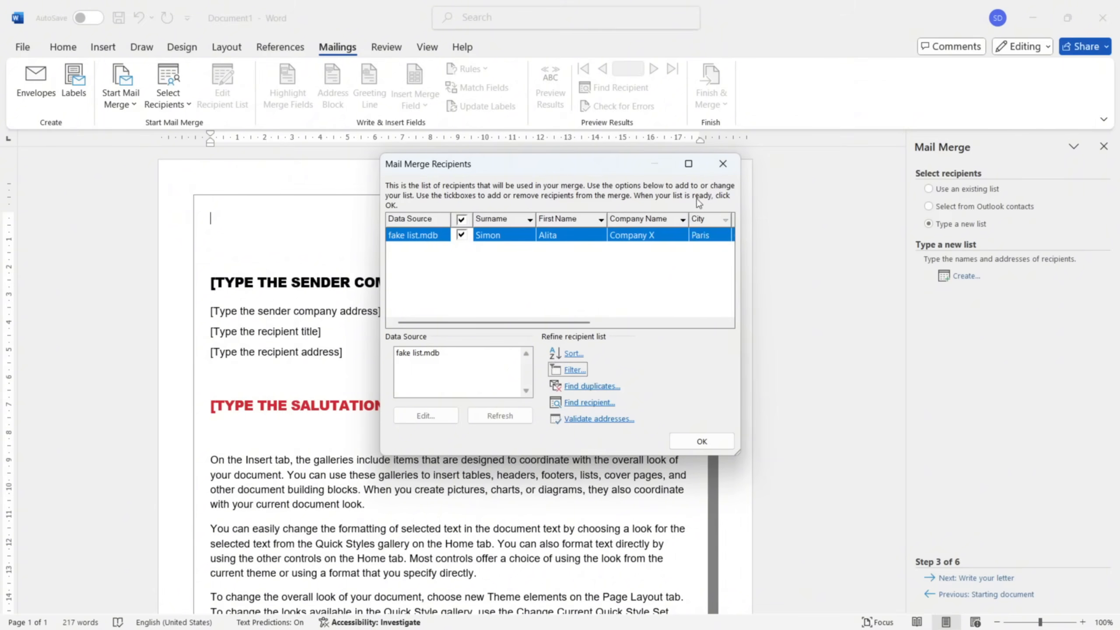
Change the recipient filter's comparison to Not equal to, so that recipients from Paris are excluded.
{"action": "left_click", "coordinate": [572, 370]}
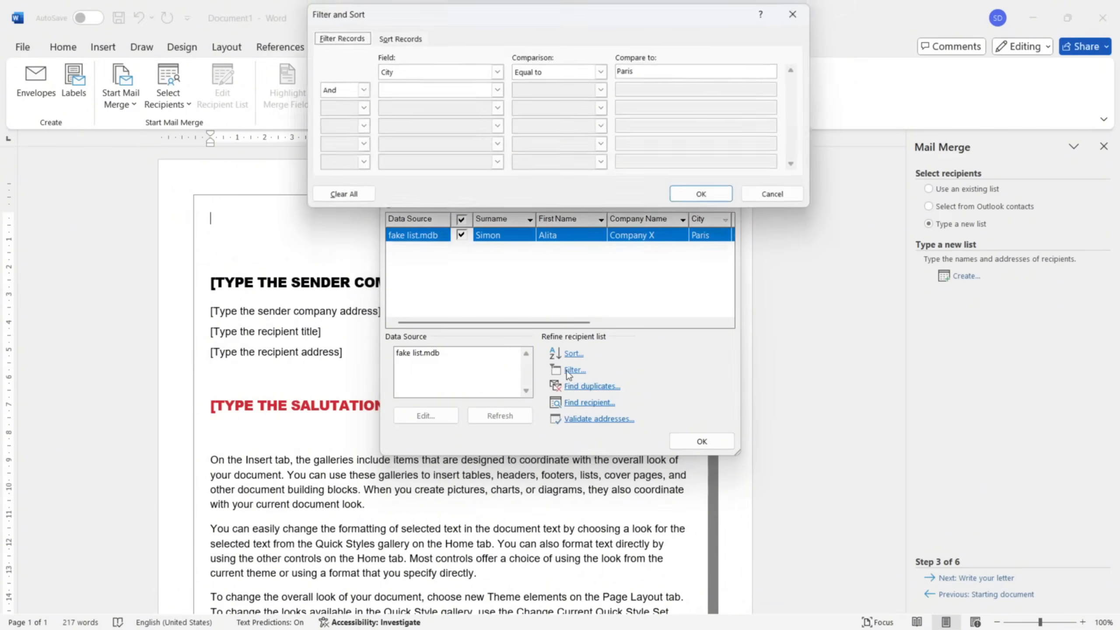
{"action": "left_click", "coordinate": [604, 75]}
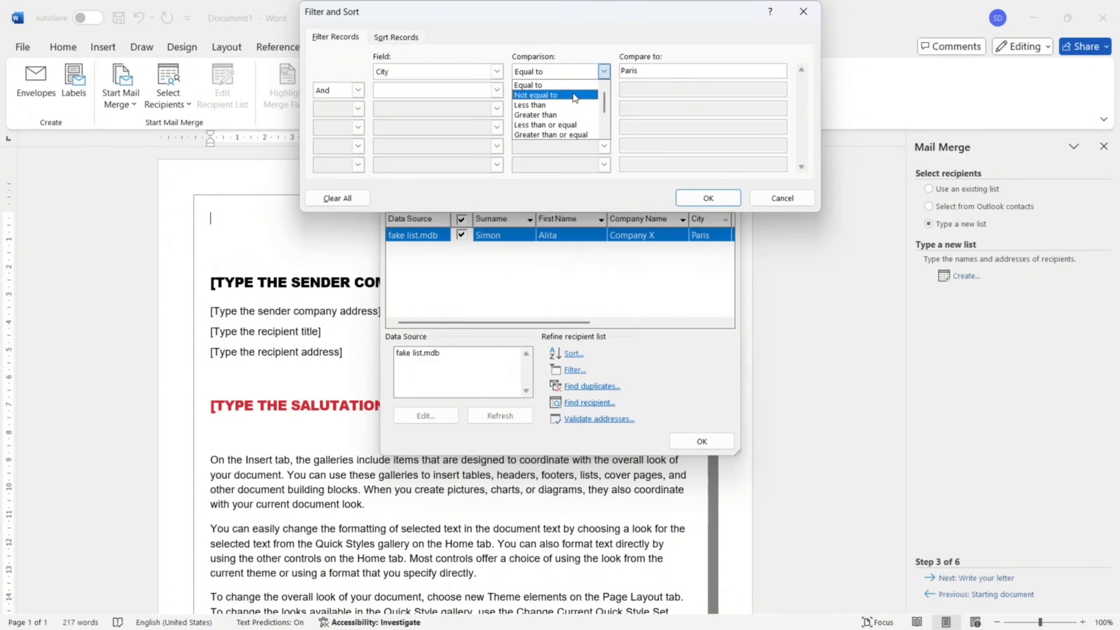
{"action": "left_click", "coordinate": [574, 96]}
{"action": "left_click", "coordinate": [604, 71]}
{"action": "scroll", "coordinate": [566, 120], "scroll_direction": "down", "scroll_amount": 1}
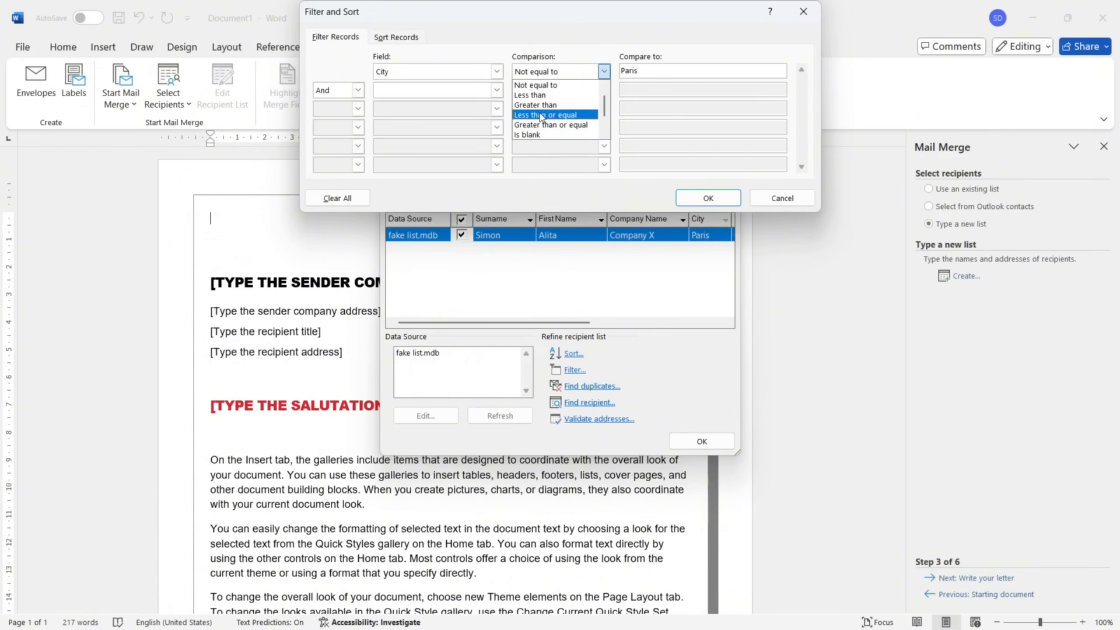
{"action": "left_click", "coordinate": [547, 86]}
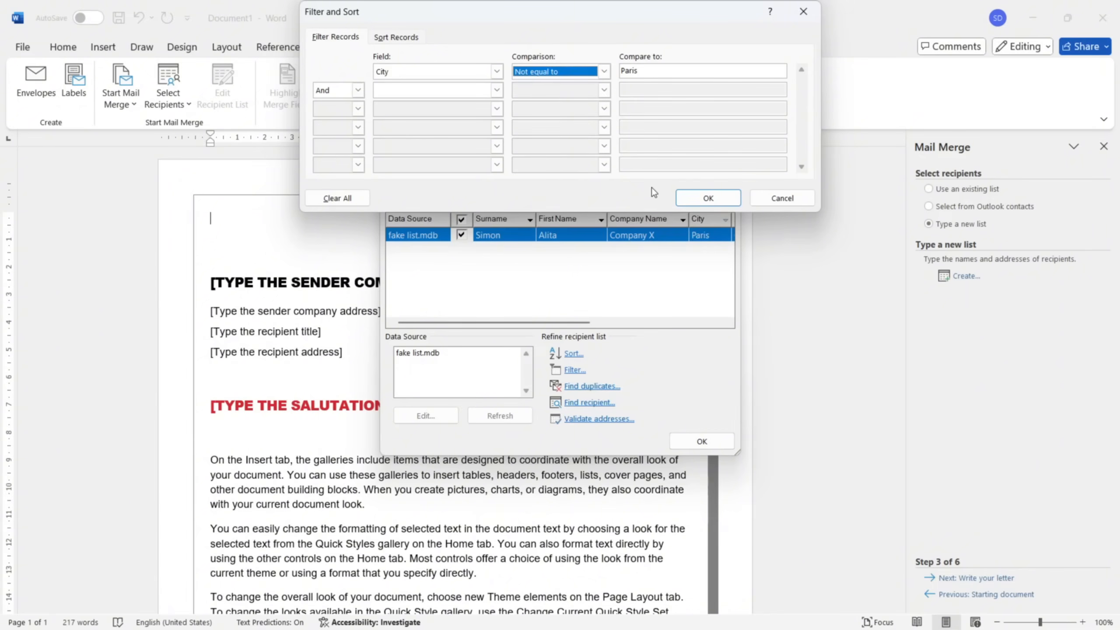
{"action": "left_click", "coordinate": [707, 198]}
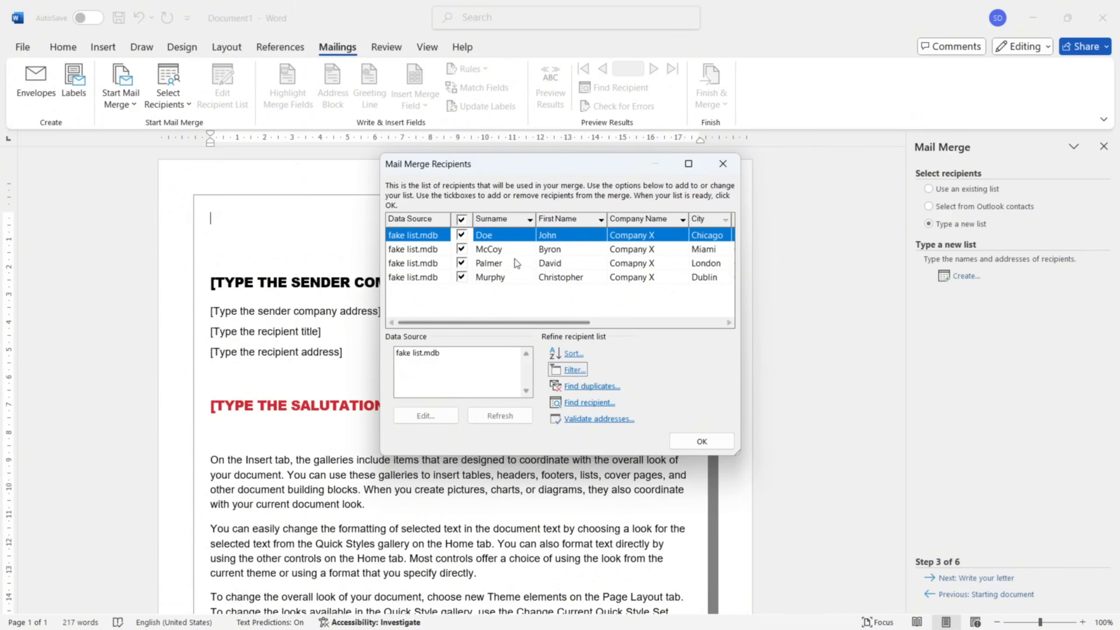
Clear all filter conditions from the recipient list and apply the change.
{"action": "left_click", "coordinate": [574, 370]}
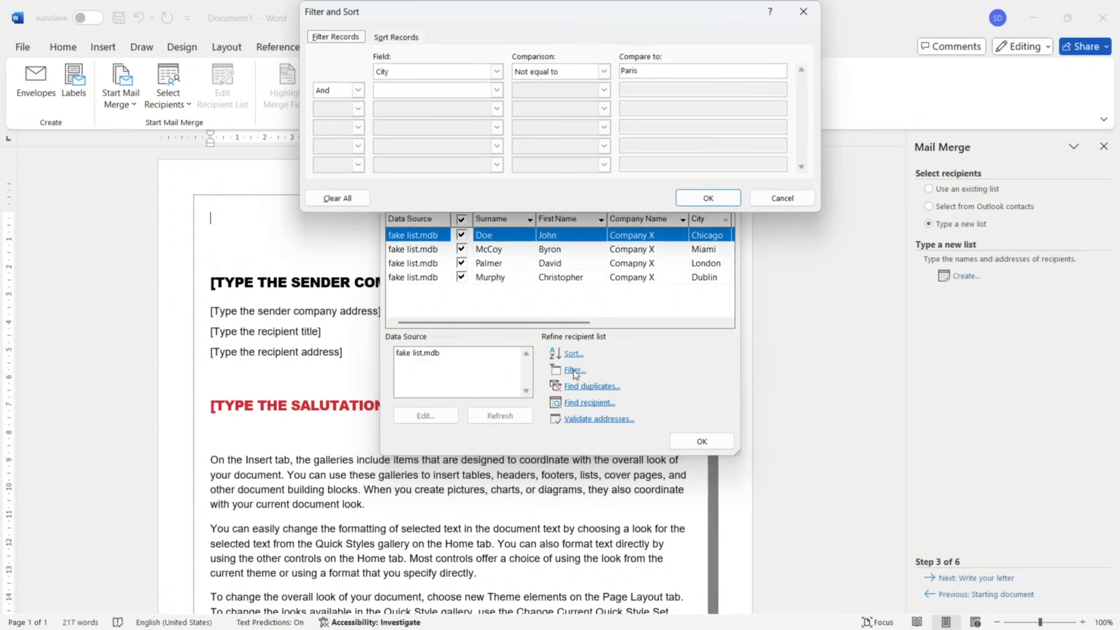
{"action": "left_click", "coordinate": [340, 202]}
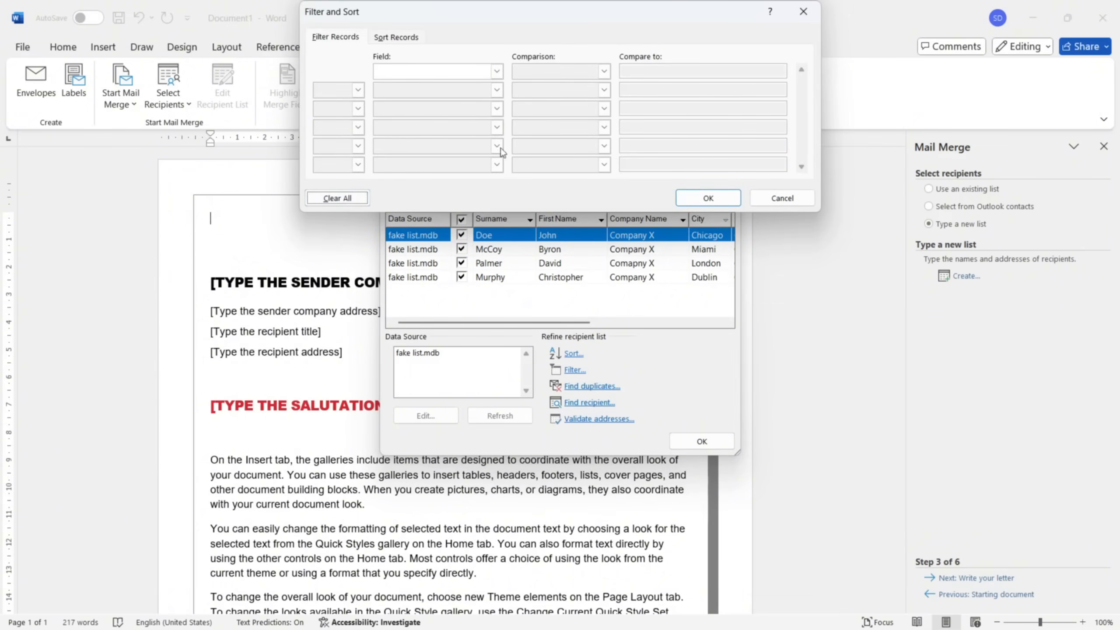
{"action": "left_click", "coordinate": [697, 199]}
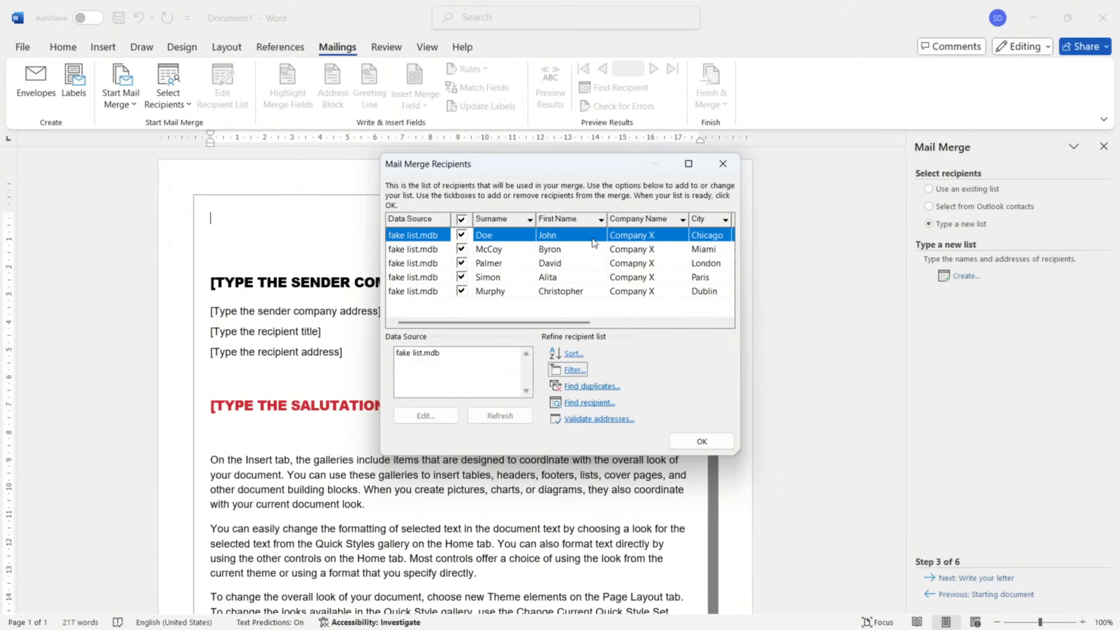
Look through all columns of the recipient list and view the options for finding a recipient, without searching.
{"action": "scroll", "coordinate": [593, 242], "scroll_direction": "right", "scroll_amount": 2}
{"action": "scroll", "coordinate": [592, 238], "scroll_direction": "left", "scroll_amount": 2}
{"action": "scroll", "coordinate": [571, 277], "scroll_direction": "right", "scroll_amount": 2}
{"action": "scroll", "coordinate": [571, 278], "scroll_direction": "left", "scroll_amount": 2}
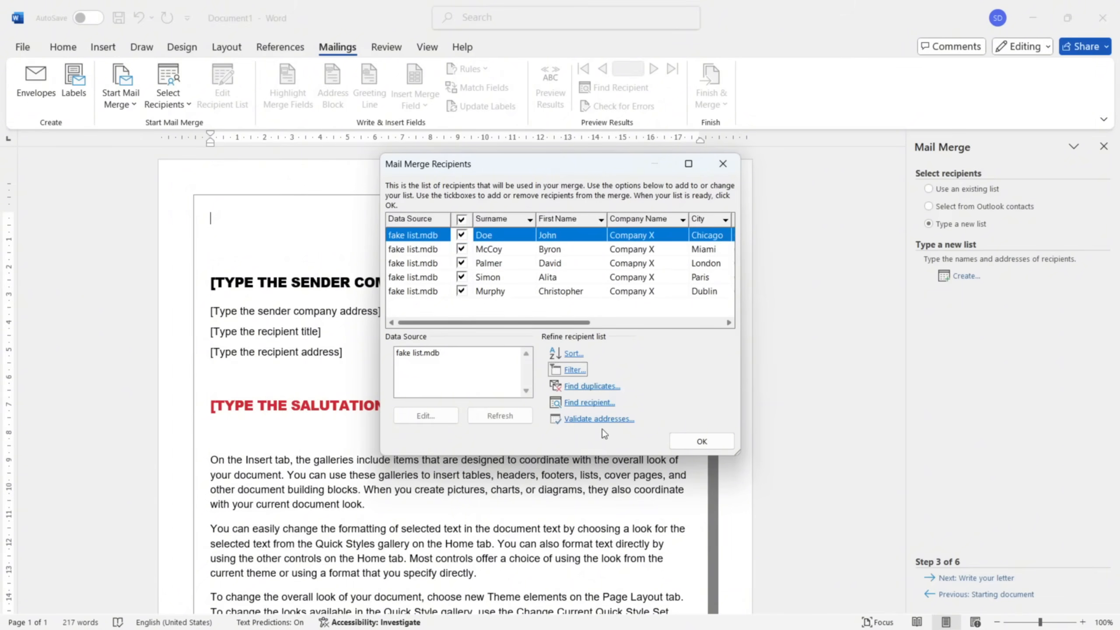
{"action": "left_click", "coordinate": [594, 407]}
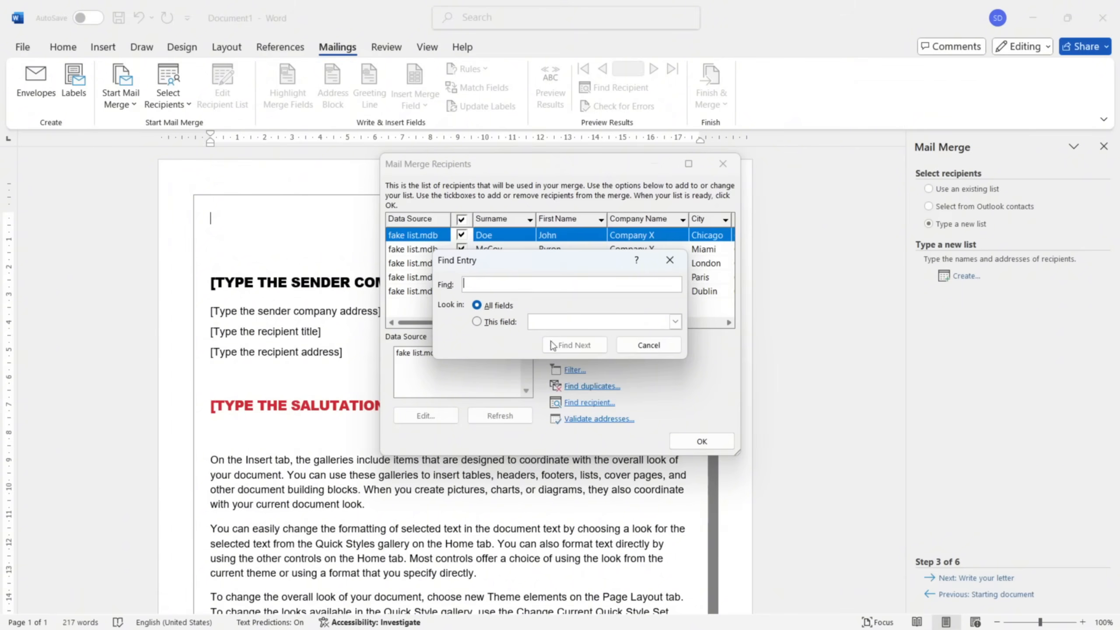
{"action": "left_click", "coordinate": [670, 260]}
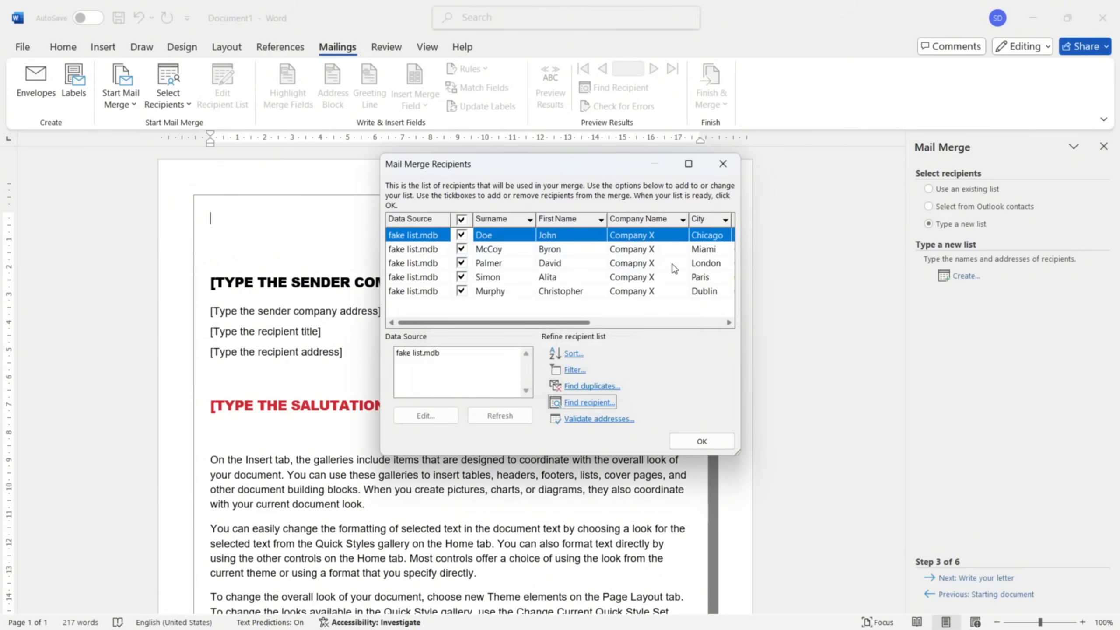
Try to validate the recipients' addresses and accept the recipient list for the merge.
{"action": "left_click", "coordinate": [611, 419]}
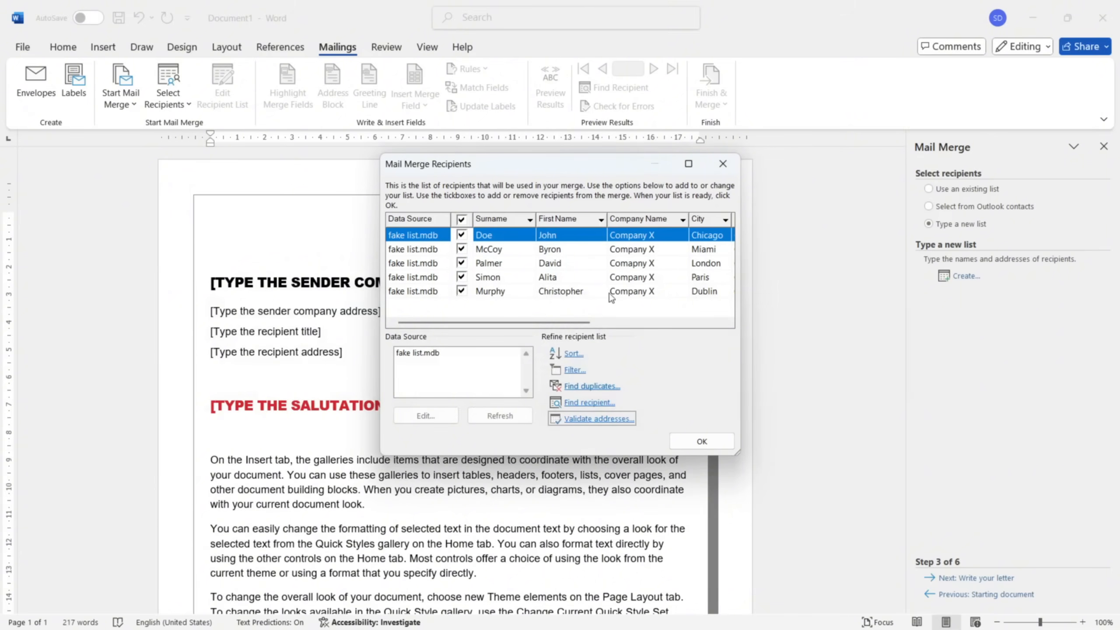
{"action": "left_click", "coordinate": [596, 419]}
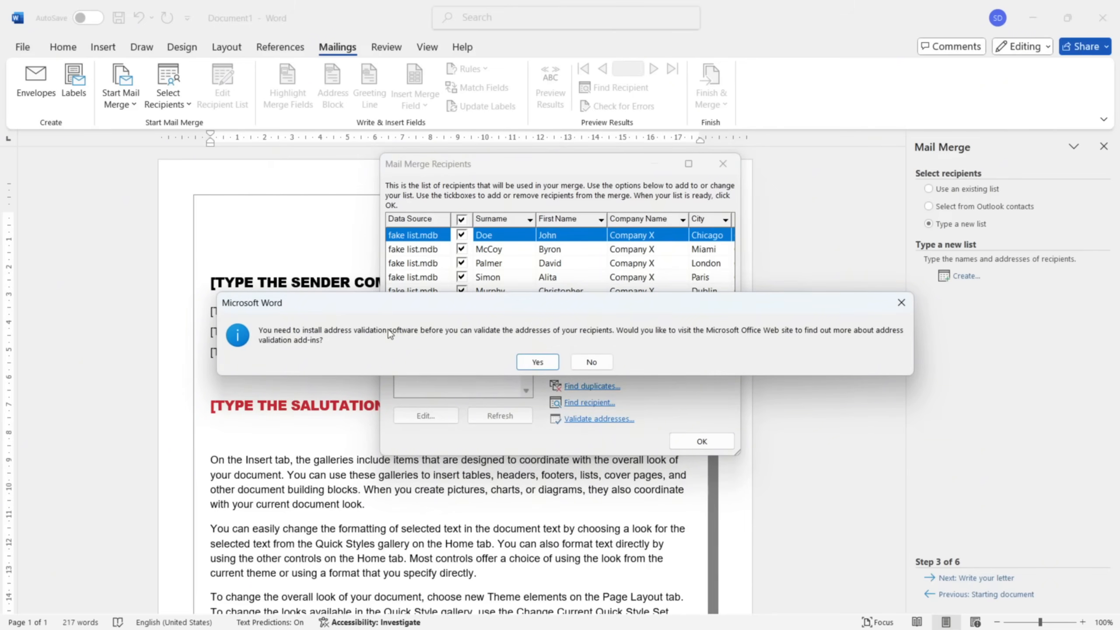
{"action": "left_click", "coordinate": [900, 303]}
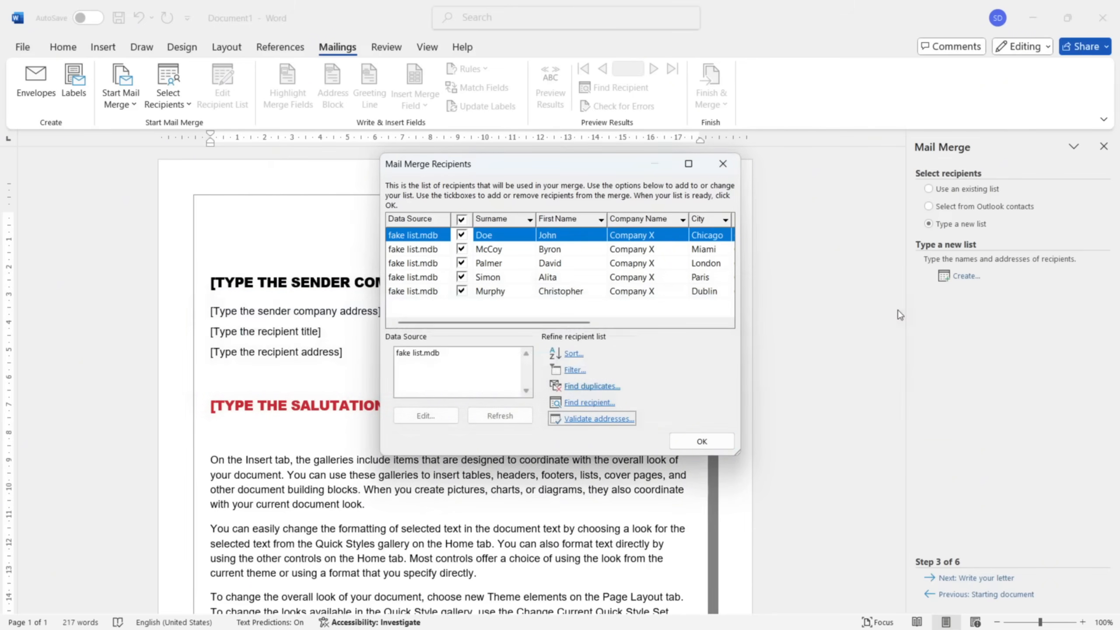
{"action": "left_click", "coordinate": [702, 441]}
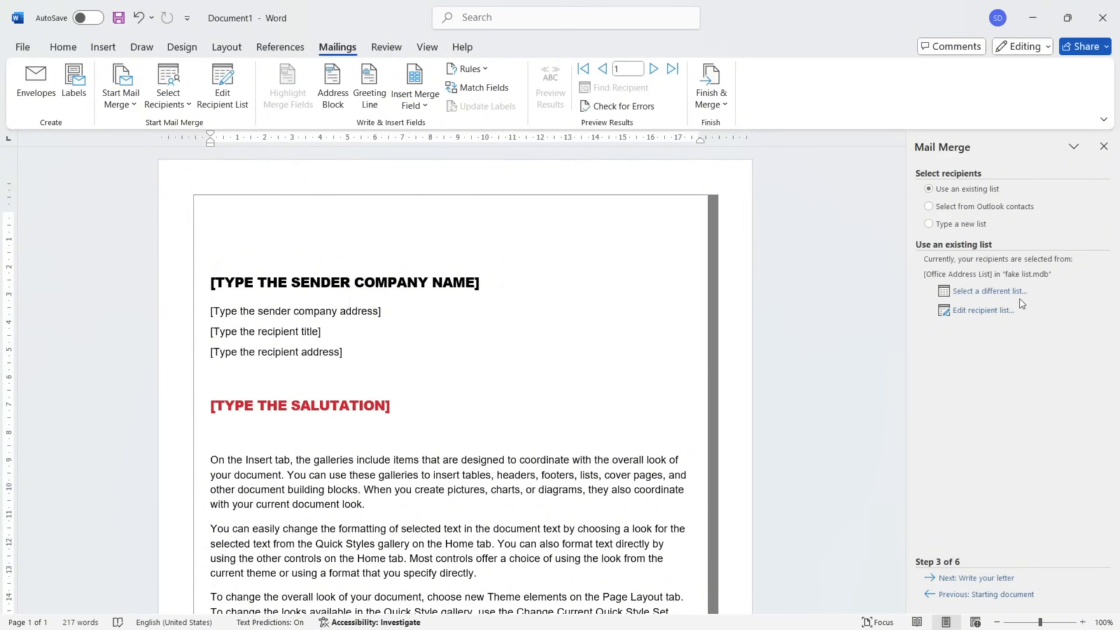
Reopen the recipient list for editing and open its fake list.mdb data source.
{"action": "left_click", "coordinate": [981, 311]}
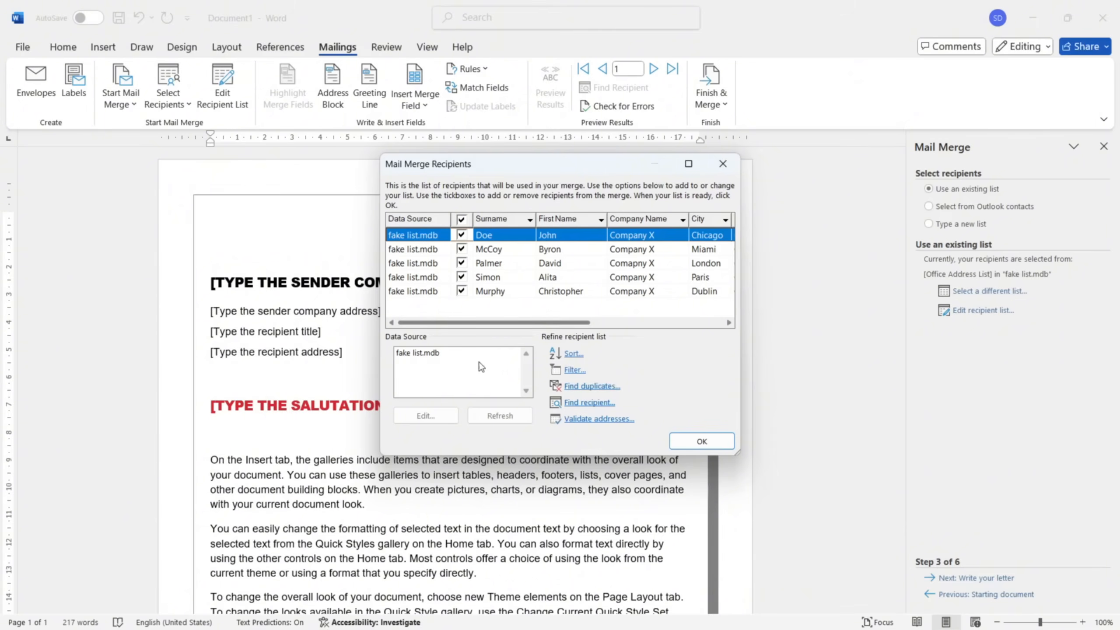
{"action": "left_click", "coordinate": [430, 358]}
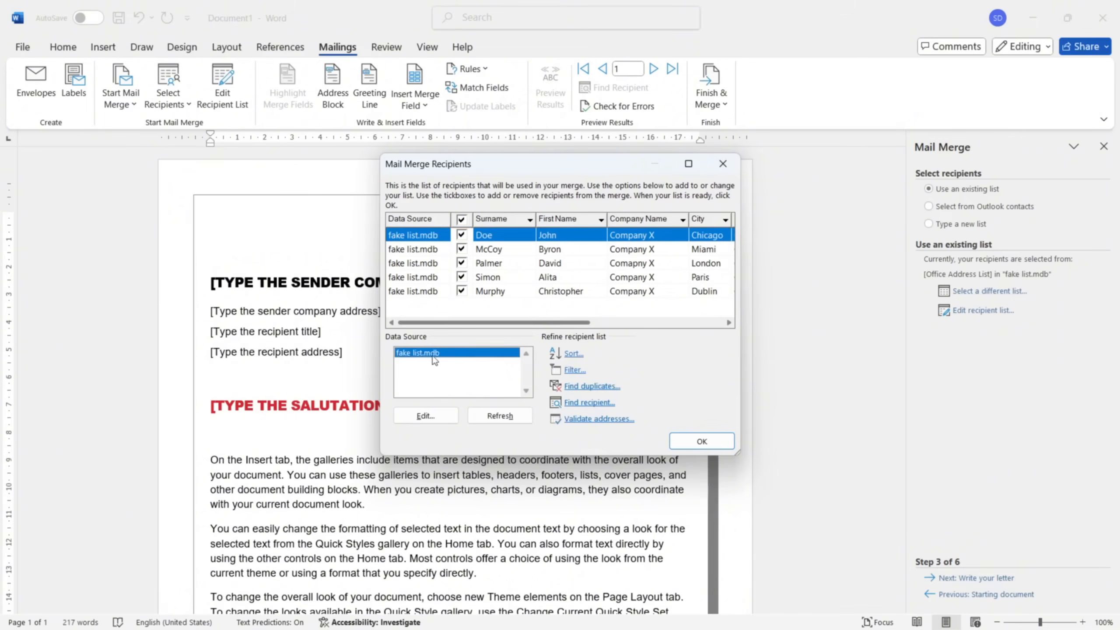
{"action": "left_click", "coordinate": [425, 416]}
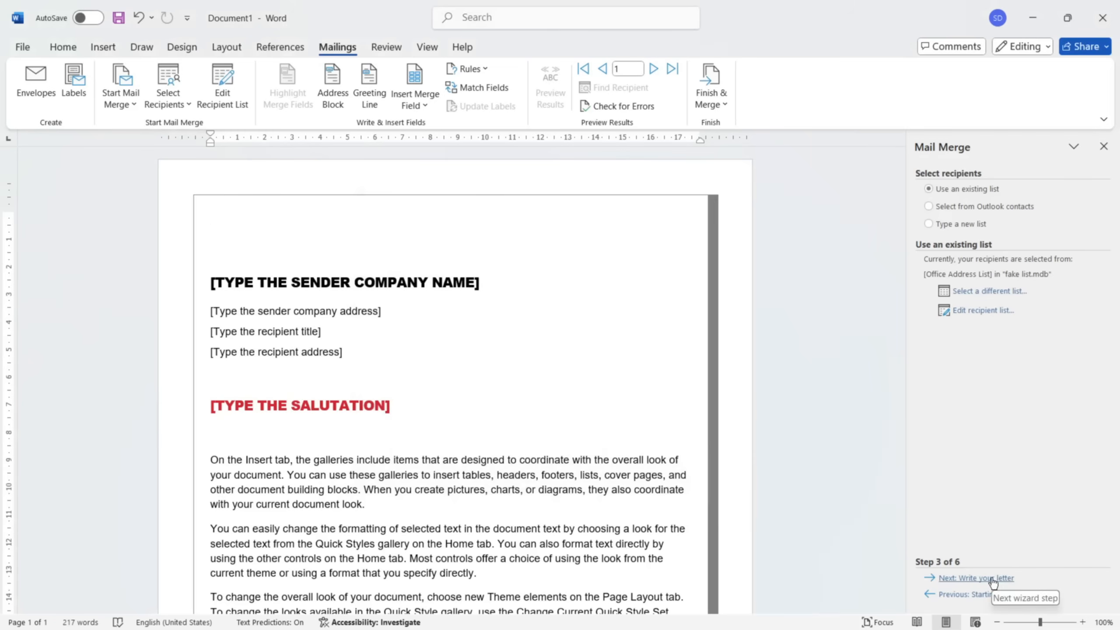
Continue the merge wizard to writing the letter and look through the whole template letter from start to end.
{"action": "left_click", "coordinate": [993, 579]}
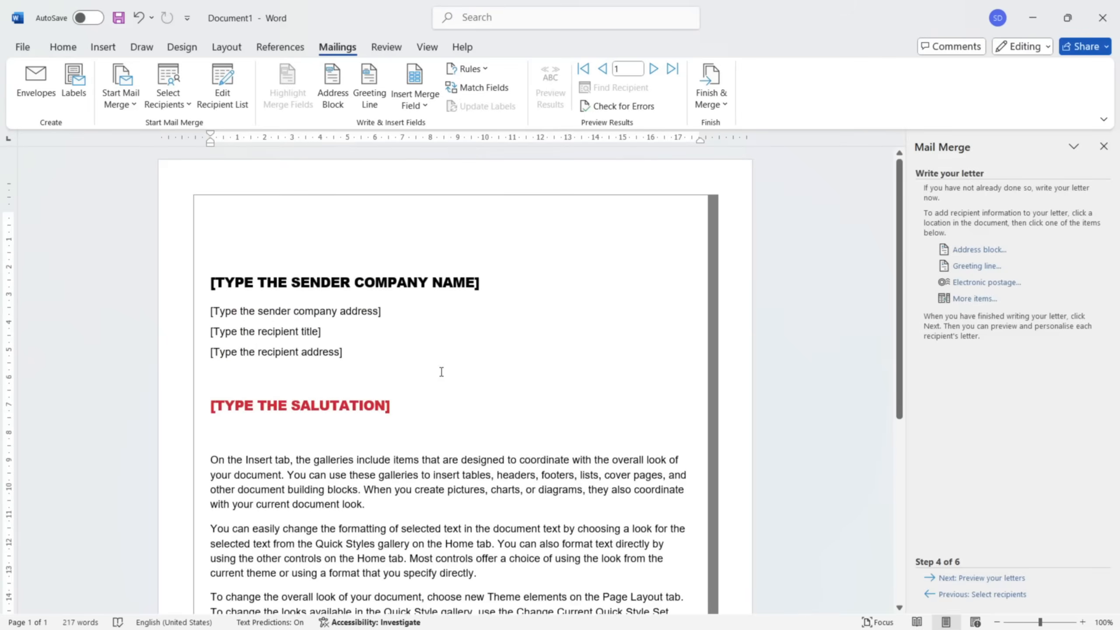
{"action": "scroll", "coordinate": [442, 372], "scroll_direction": "down", "scroll_amount": 8}
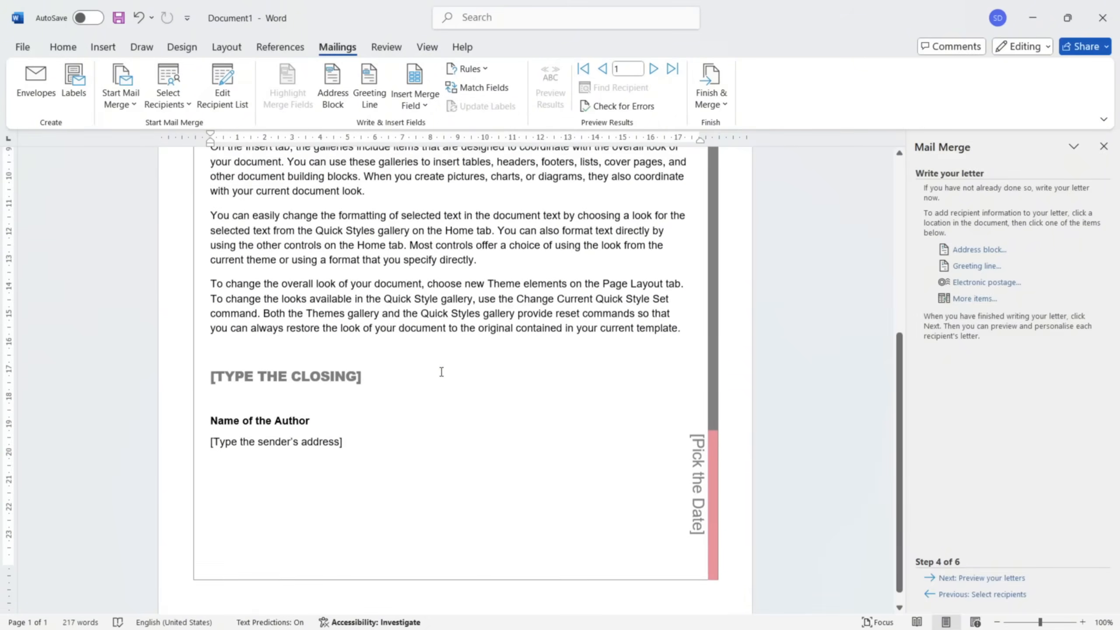
{"action": "scroll", "coordinate": [441, 370], "scroll_direction": "up", "scroll_amount": 8}
{"action": "scroll", "coordinate": [441, 371], "scroll_direction": "down", "scroll_amount": 7}
{"action": "scroll", "coordinate": [241, 259], "scroll_direction": "up", "scroll_amount": 7}
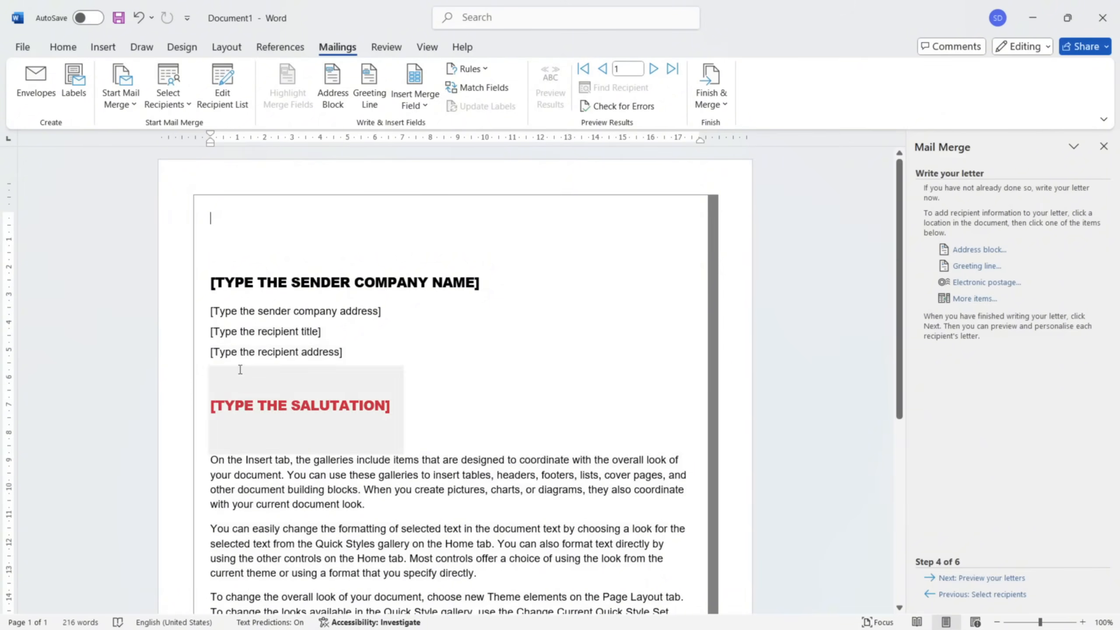
Check the recipient source in the wizard's previous stage and return to writing the letter.
{"action": "scroll", "coordinate": [226, 478], "scroll_direction": "down", "scroll_amount": 1}
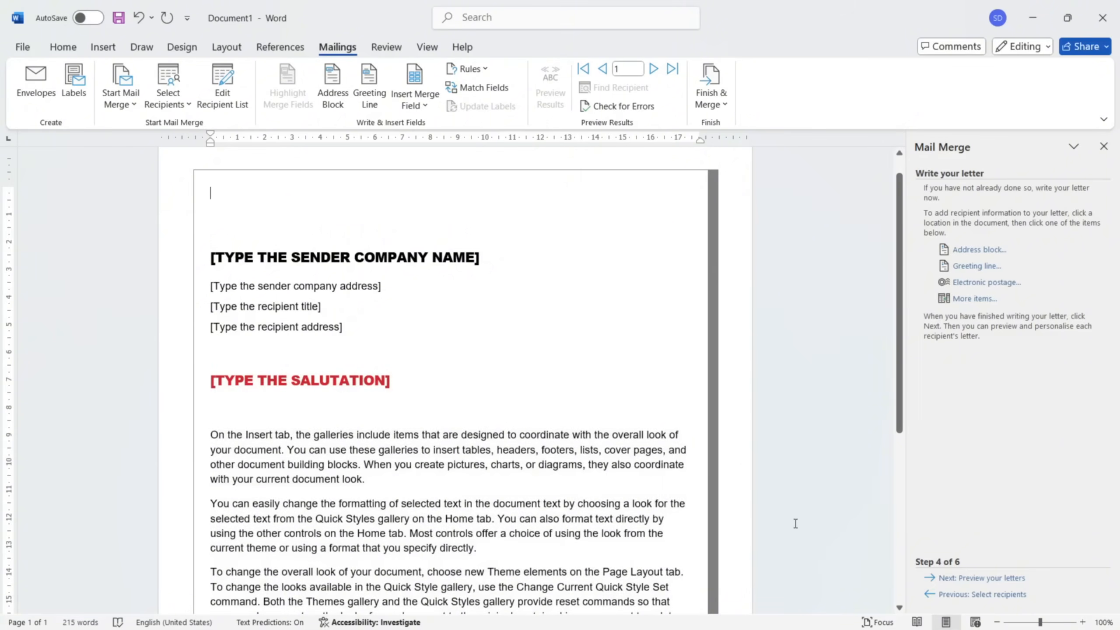
{"action": "left_click", "coordinate": [952, 595]}
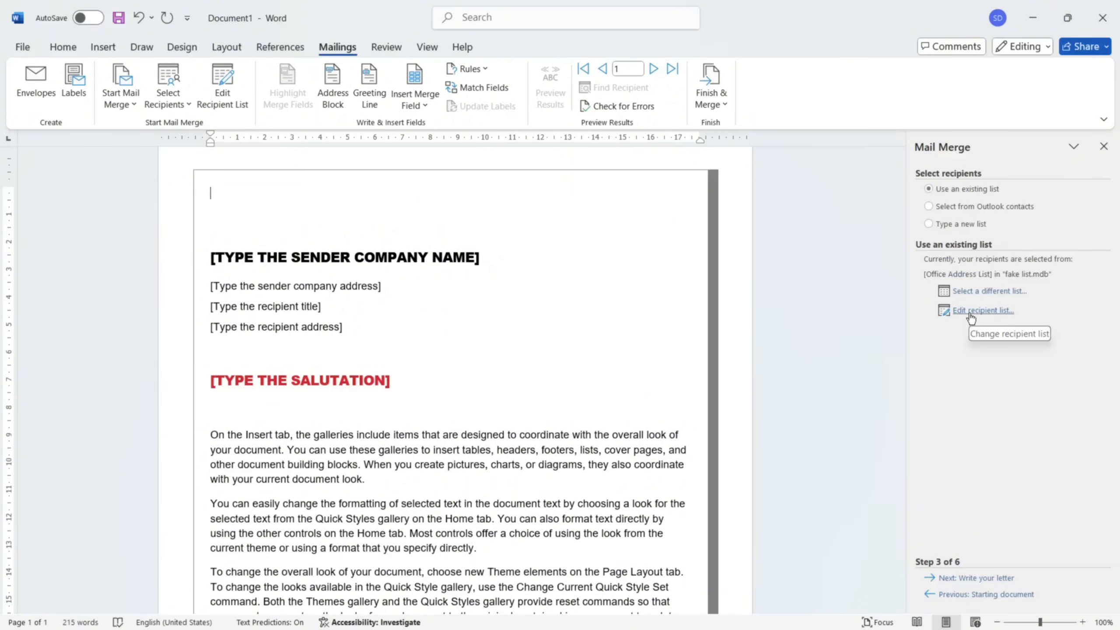
{"action": "left_click", "coordinate": [952, 578]}
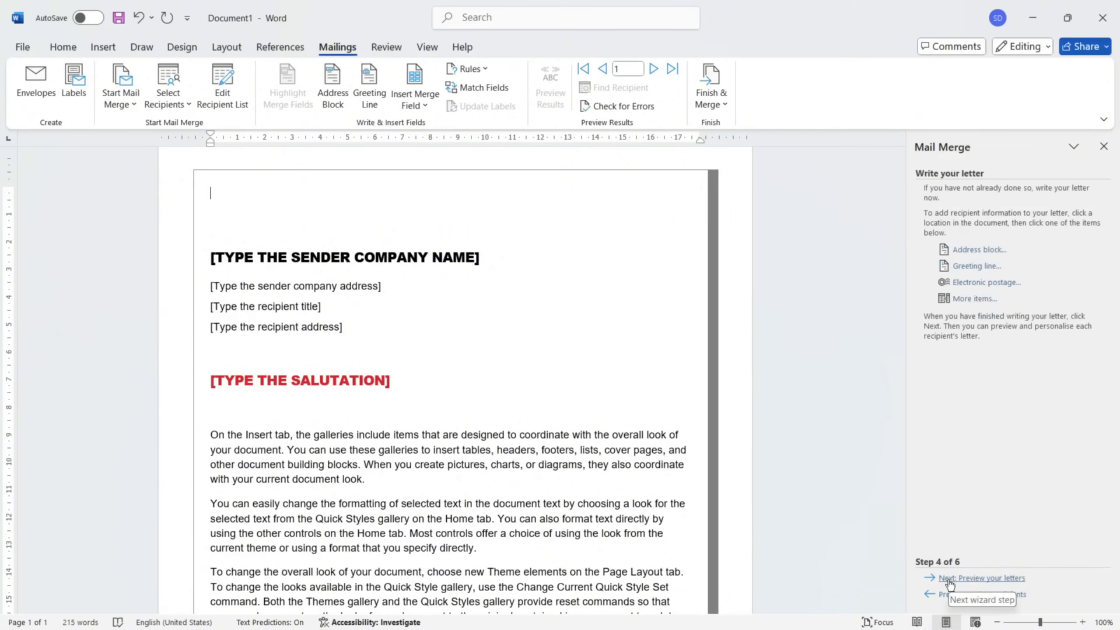
Match the required Company field to the Sender Company Name field of the recipient list and accept the matching.
{"action": "left_click", "coordinate": [484, 91]}
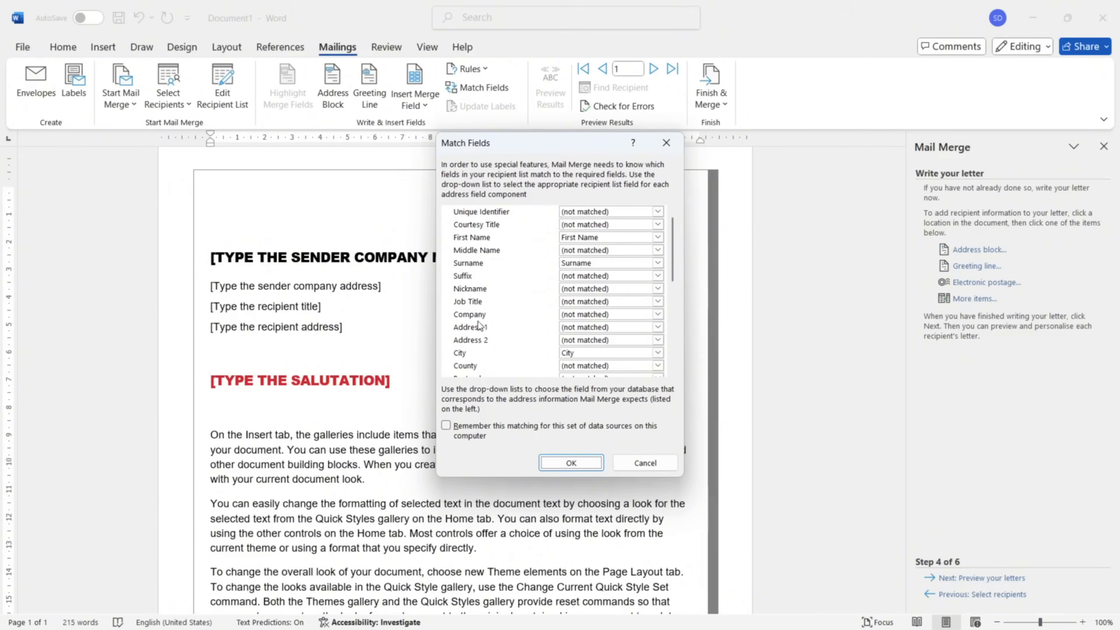
{"action": "left_click", "coordinate": [659, 314]}
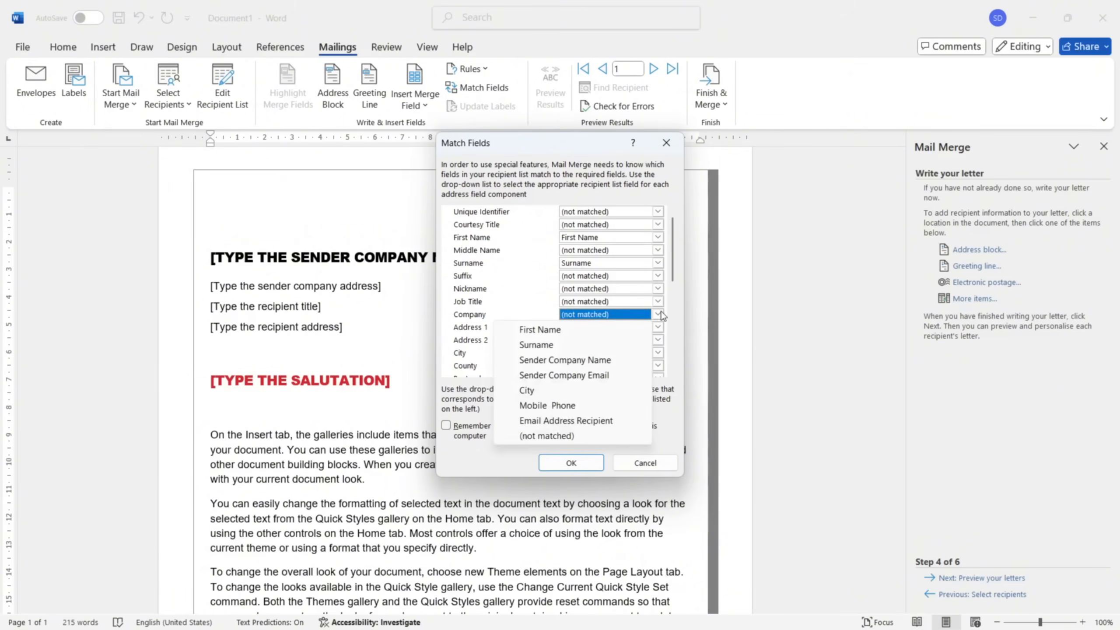
{"action": "left_click", "coordinate": [575, 360]}
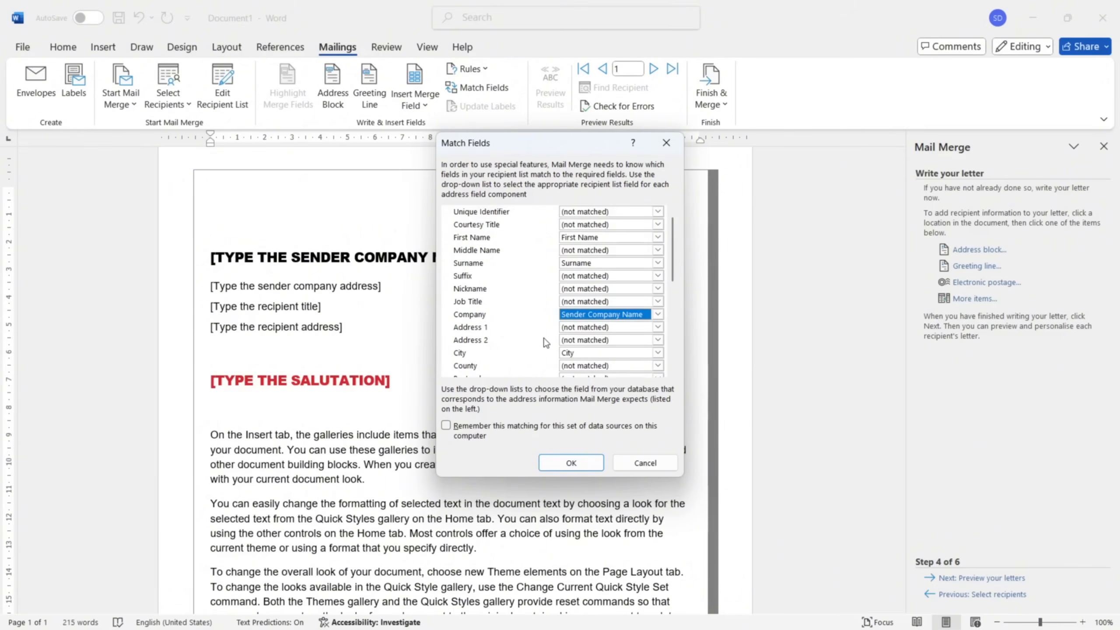
{"action": "scroll", "coordinate": [544, 343], "scroll_direction": "down", "scroll_amount": 5}
{"action": "scroll", "coordinate": [547, 286], "scroll_direction": "up", "scroll_amount": 5}
{"action": "left_click", "coordinate": [572, 463]}
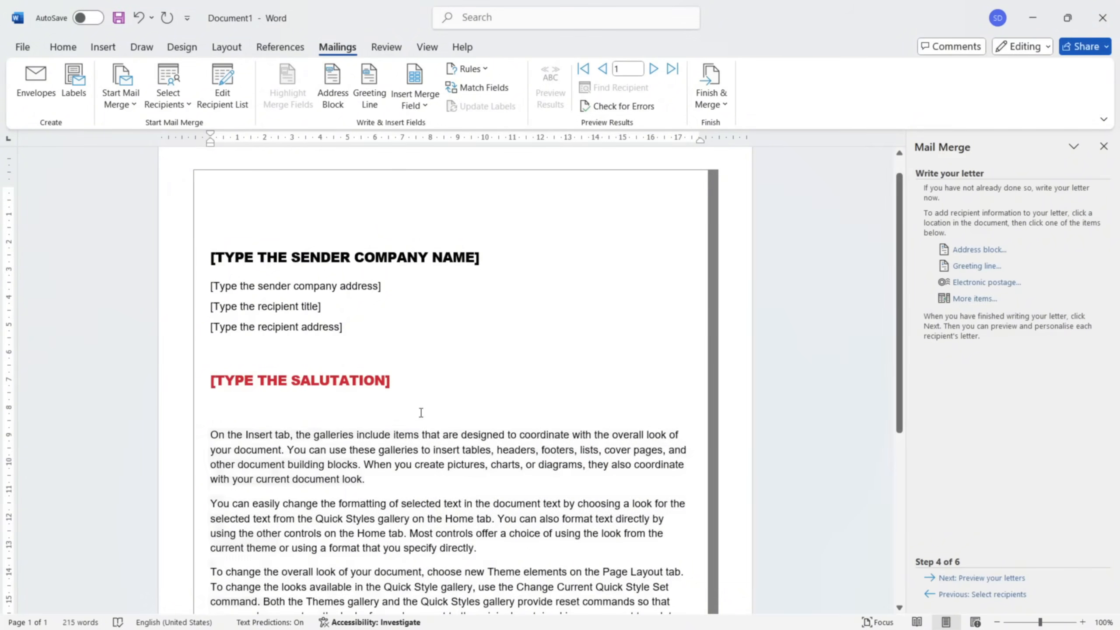
Replace the recipient address placeholder with the Email Address Recipient merge field.
{"action": "left_click", "coordinate": [294, 336]}
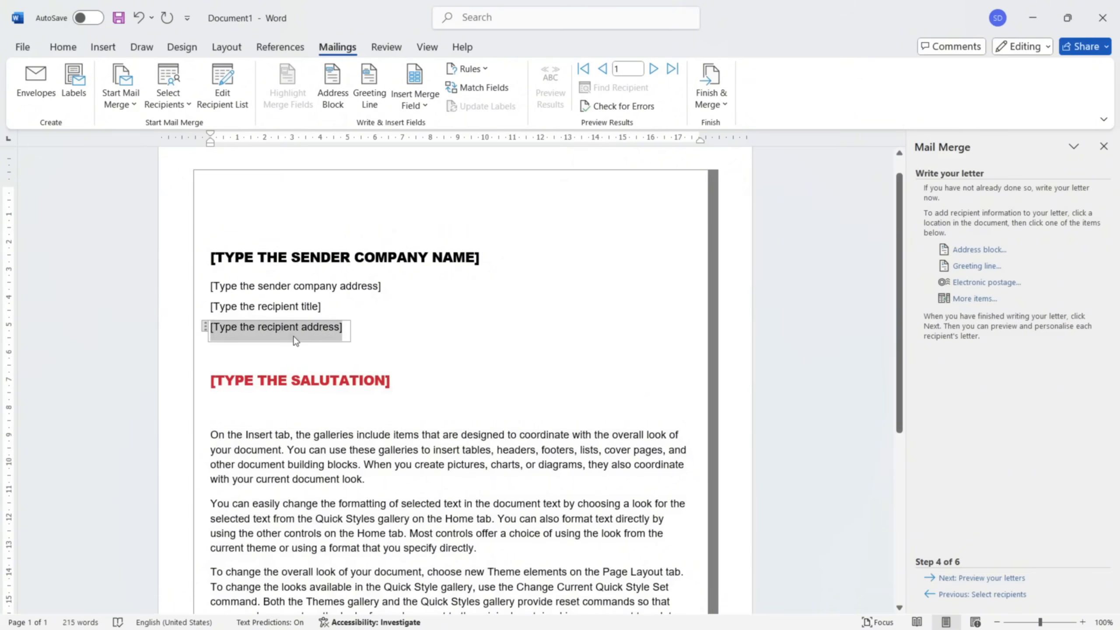
{"action": "left_click", "coordinate": [966, 301]}
{"action": "left_click", "coordinate": [596, 318]}
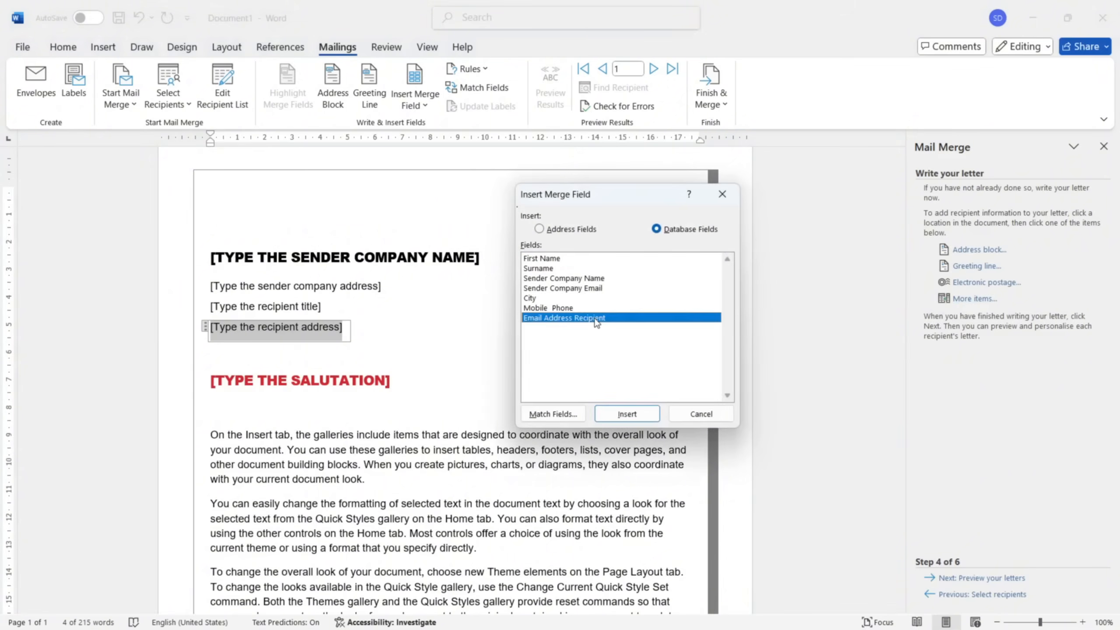
{"action": "left_click", "coordinate": [633, 415]}
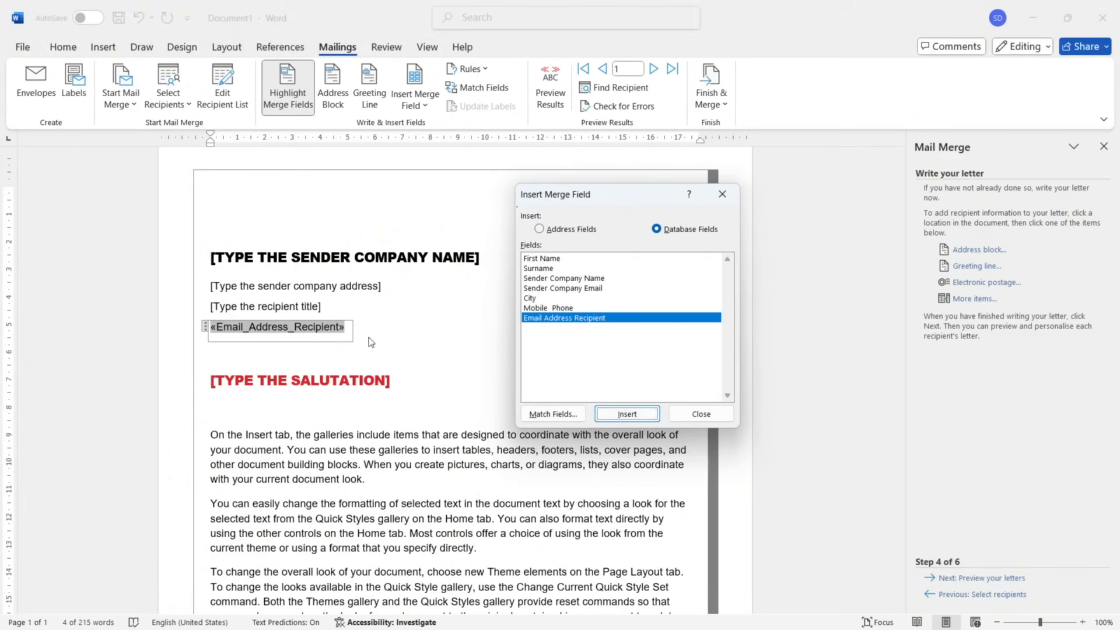
{"action": "left_click", "coordinate": [702, 414]}
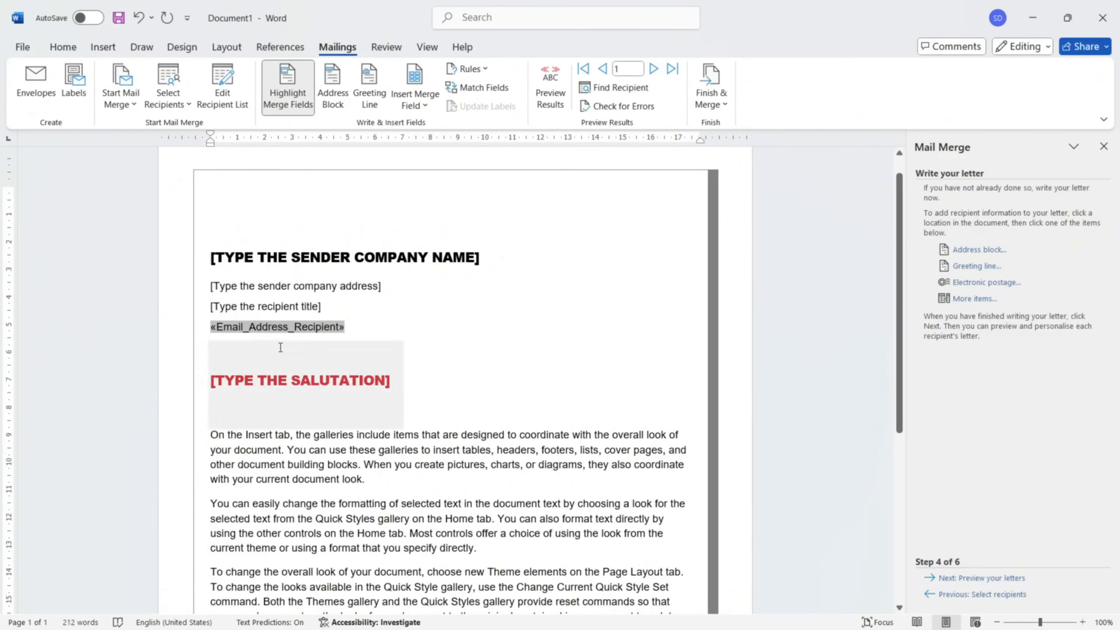
Replace the recipient title placeholder with an address block using the short first name, surname and suffix format, without the company name.
{"action": "left_click", "coordinate": [306, 312]}
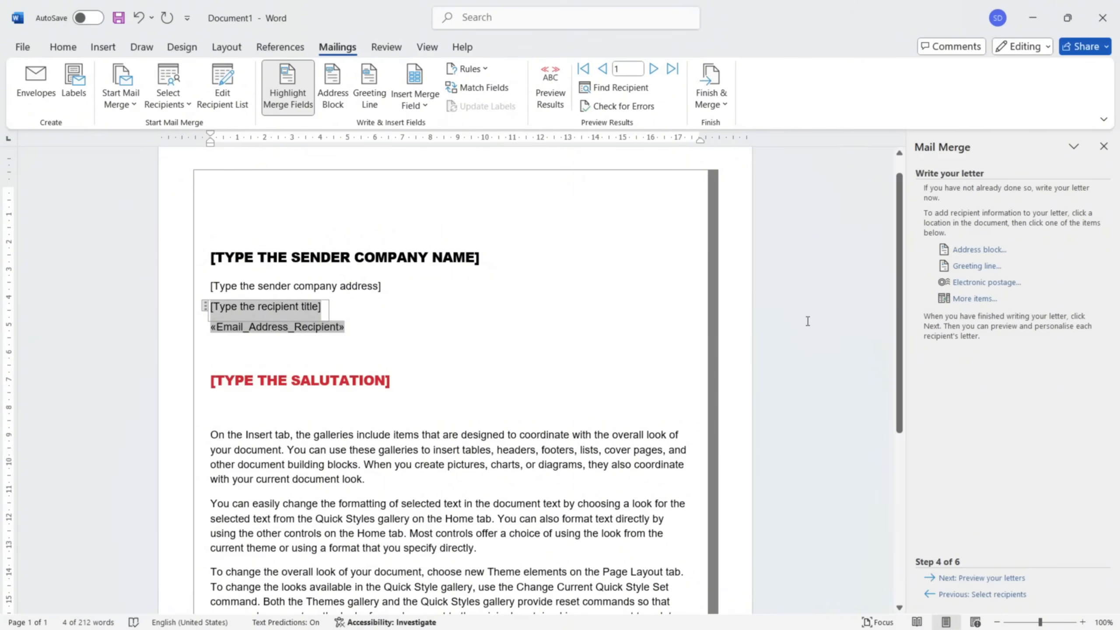
{"action": "left_click", "coordinate": [979, 249]}
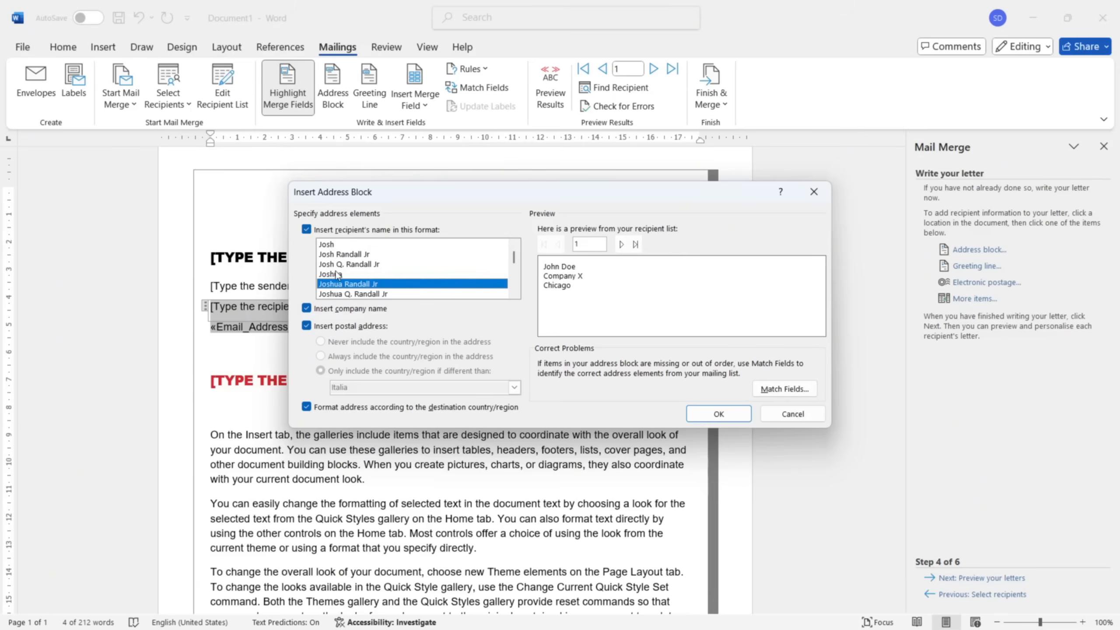
{"action": "mouse_move", "coordinate": [514, 256]}
{"action": "left_mouse_down"}
{"action": "mouse_move", "coordinate": [516, 287]}
{"action": "mouse_move", "coordinate": [514, 257]}
{"action": "left_mouse_up"}
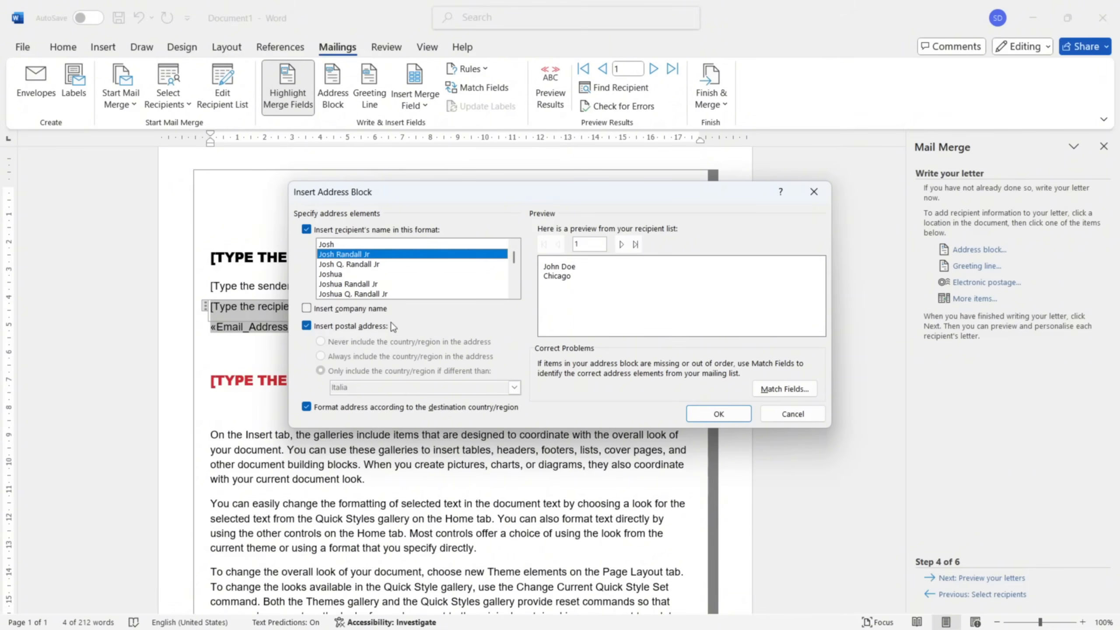
{"action": "left_click", "coordinate": [717, 414]}
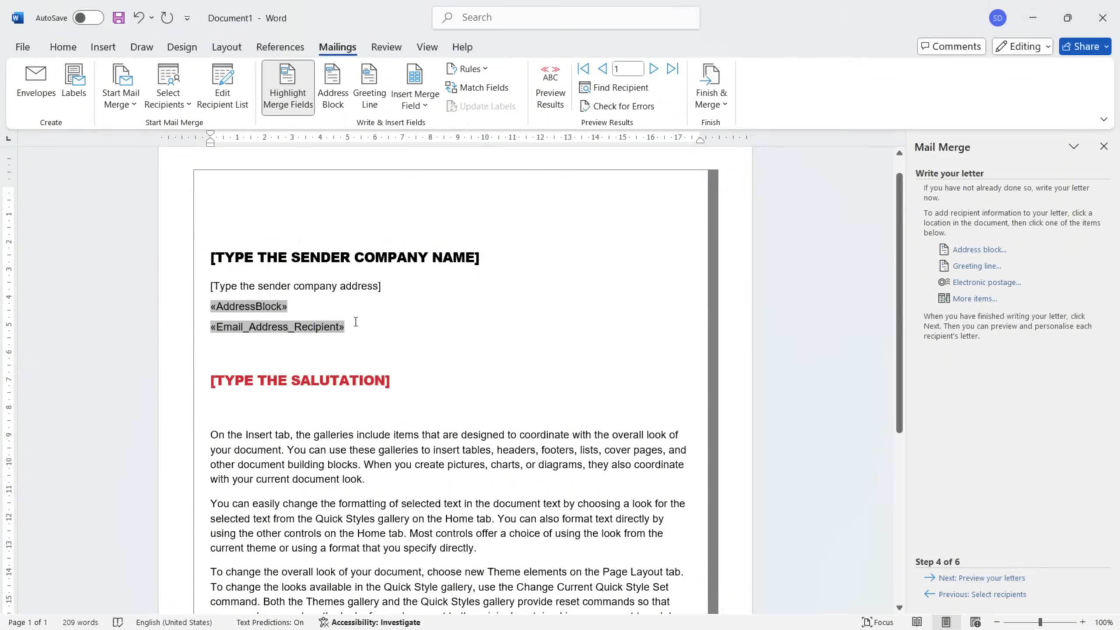
Try to replace the sender company address placeholder with the Sender Company Name merge field.
{"action": "left_click", "coordinate": [322, 287]}
{"action": "left_click", "coordinate": [974, 298]}
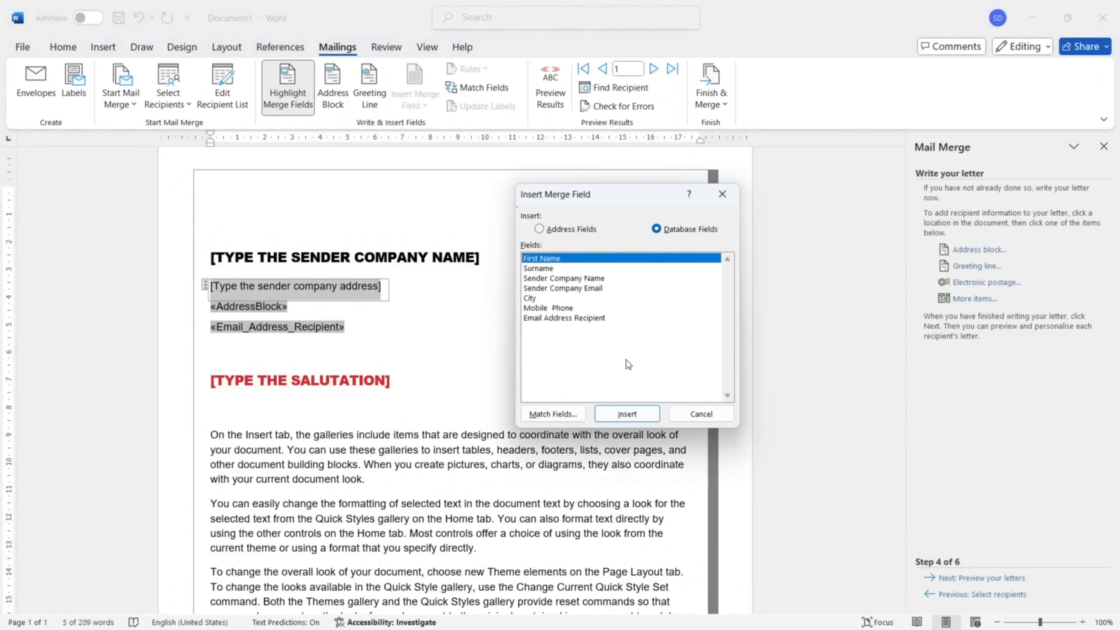
{"action": "left_click", "coordinate": [589, 278]}
{"action": "left_click", "coordinate": [627, 413]}
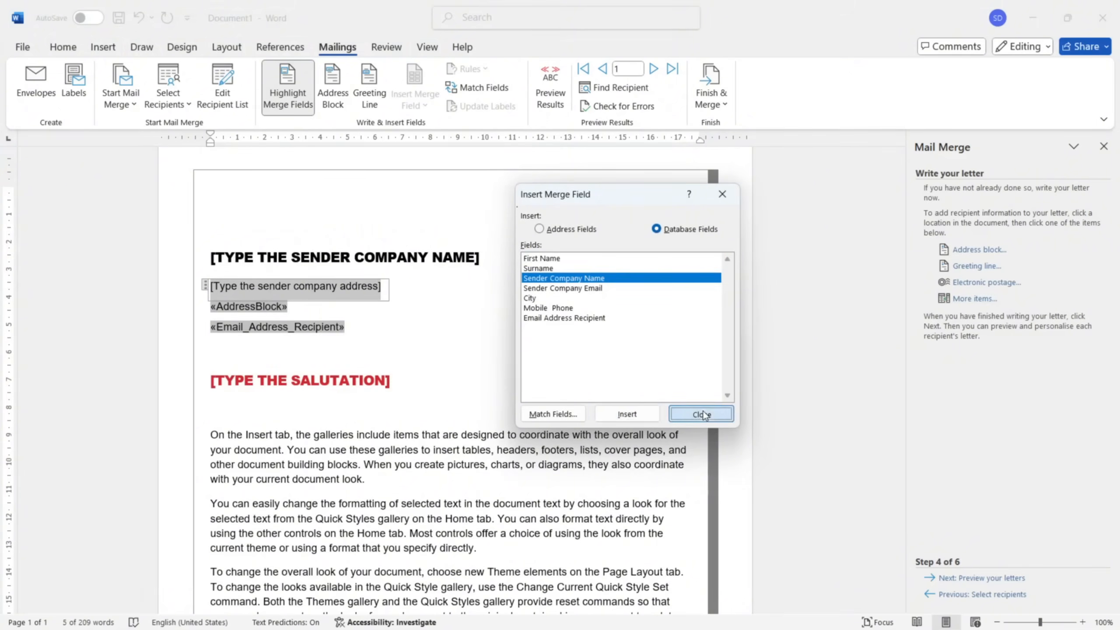
{"action": "left_click", "coordinate": [701, 414]}
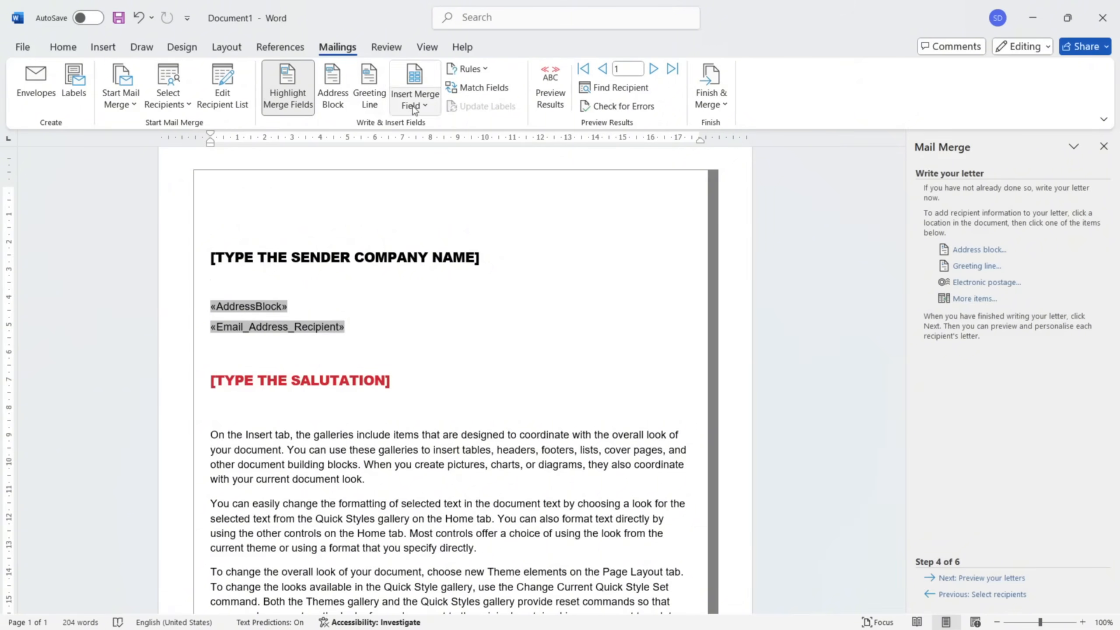
Insert the Sender Company Email merge field on the sender address line and replace the sender company name placeholder with the Sender Company Name field.
{"action": "left_click", "coordinate": [414, 99]}
{"action": "left_click", "coordinate": [494, 190]}
{"action": "left_click", "coordinate": [487, 259]}
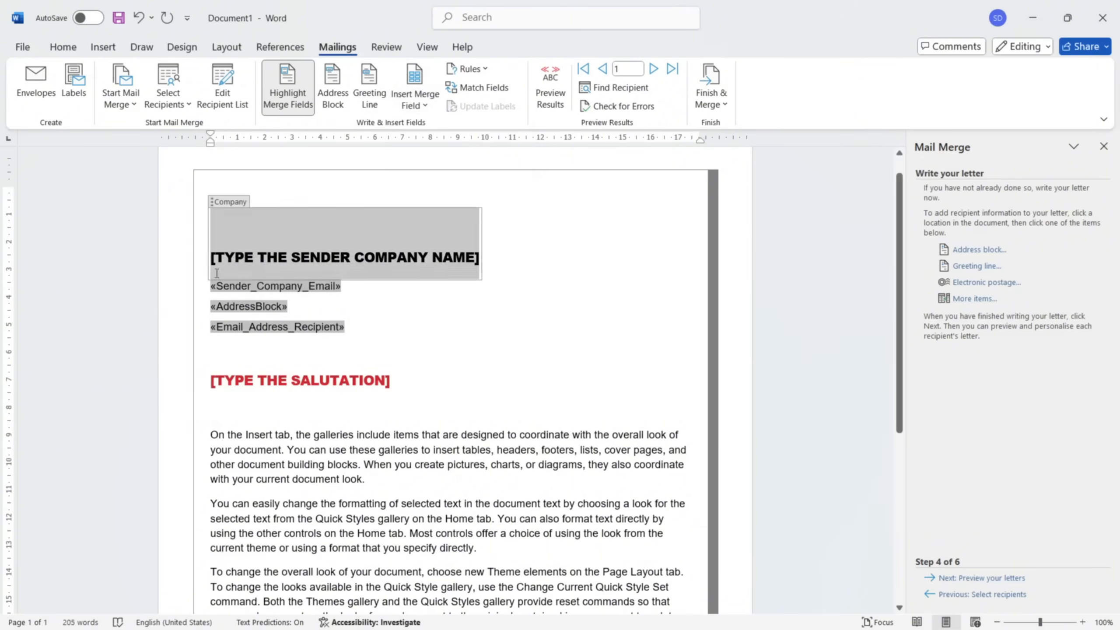
{"action": "key", "text": "Delete"}
{"action": "left_click", "coordinate": [430, 104]}
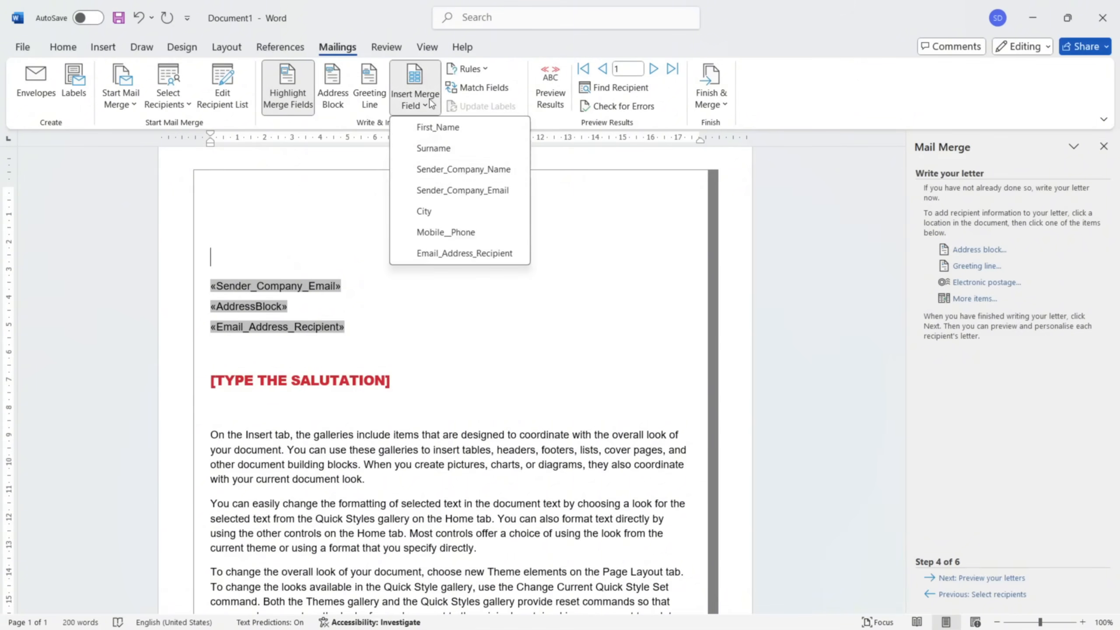
{"action": "left_click", "coordinate": [453, 172]}
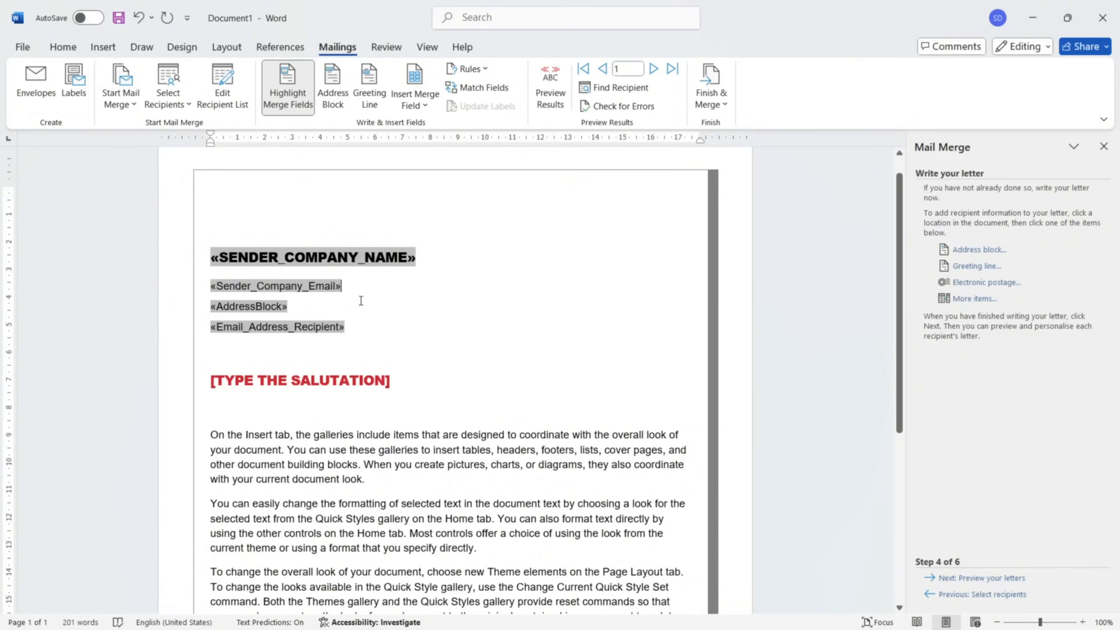
Review the merge fields available for the letter without inserting any more of them.
{"action": "left_click", "coordinate": [336, 380]}
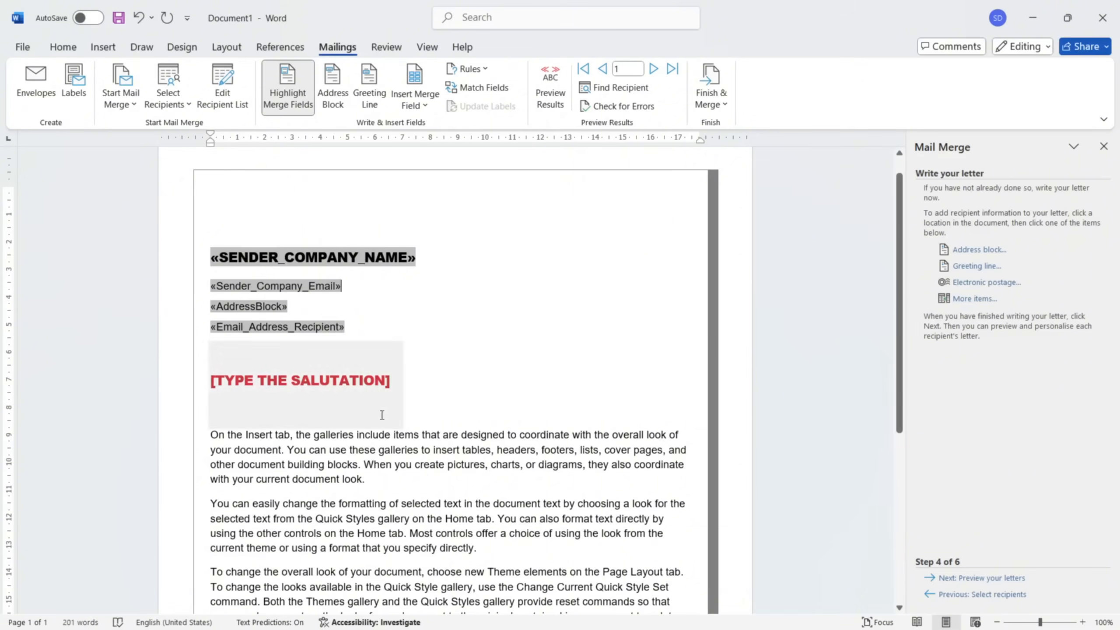
{"action": "left_click", "coordinate": [345, 289]}
{"action": "left_click", "coordinate": [414, 99]}
{"action": "key", "text": "Escape"}
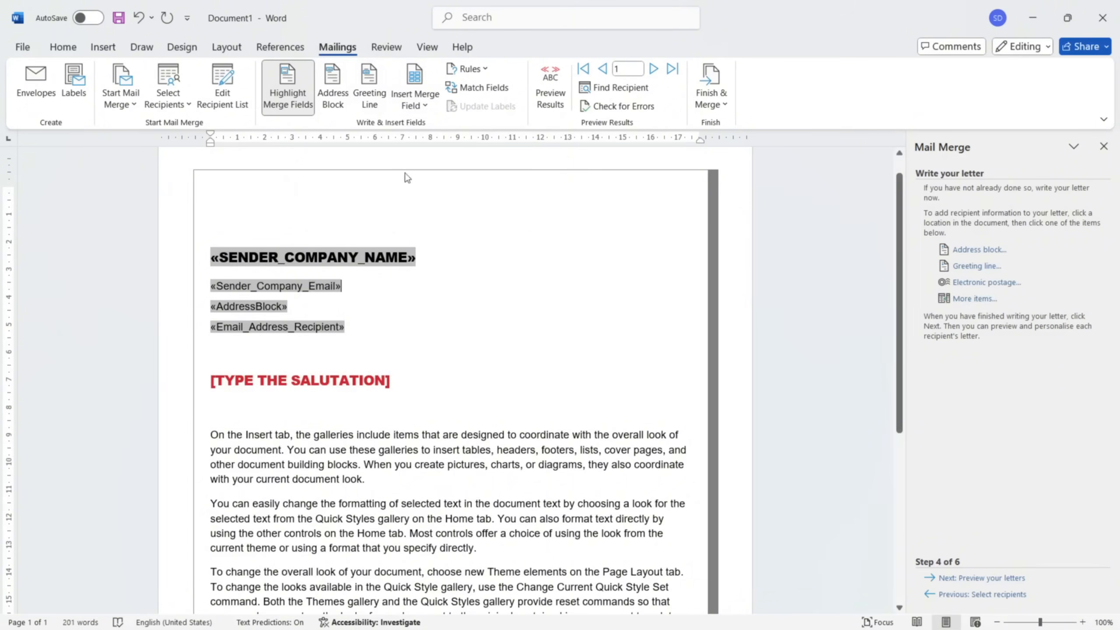
{"action": "left_click", "coordinate": [414, 99]}
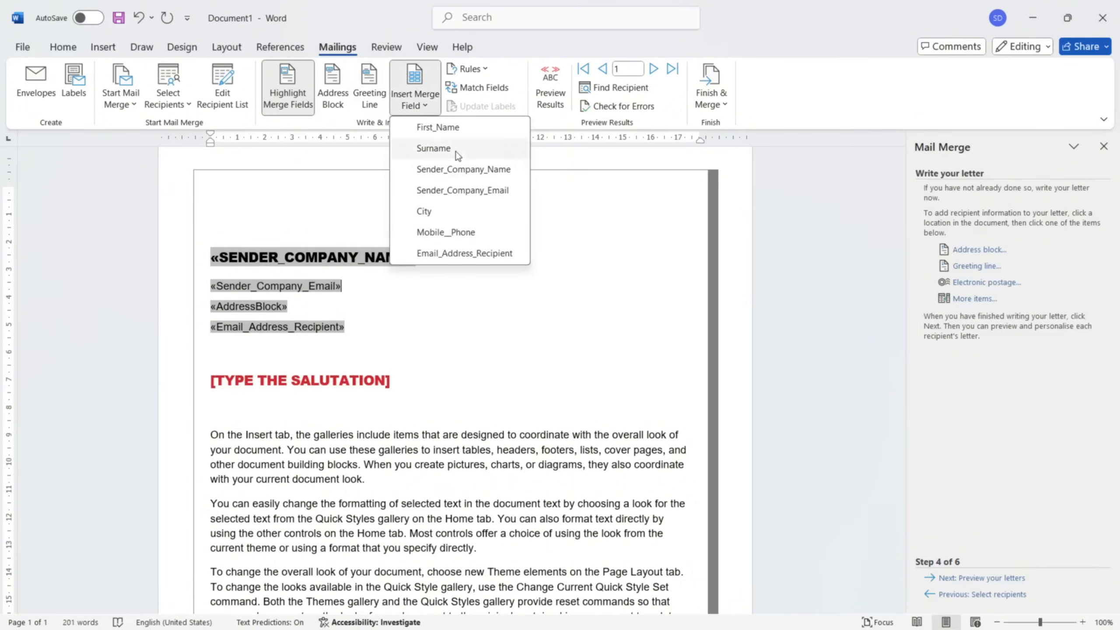
{"action": "left_click", "coordinate": [437, 291]}
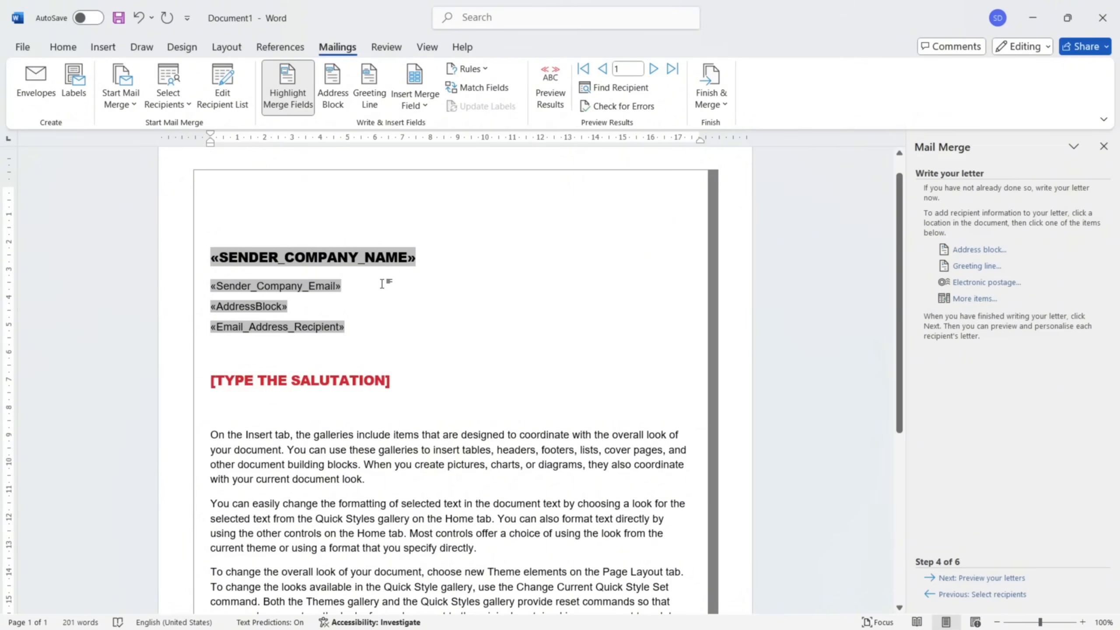
{"action": "left_click", "coordinate": [975, 299]}
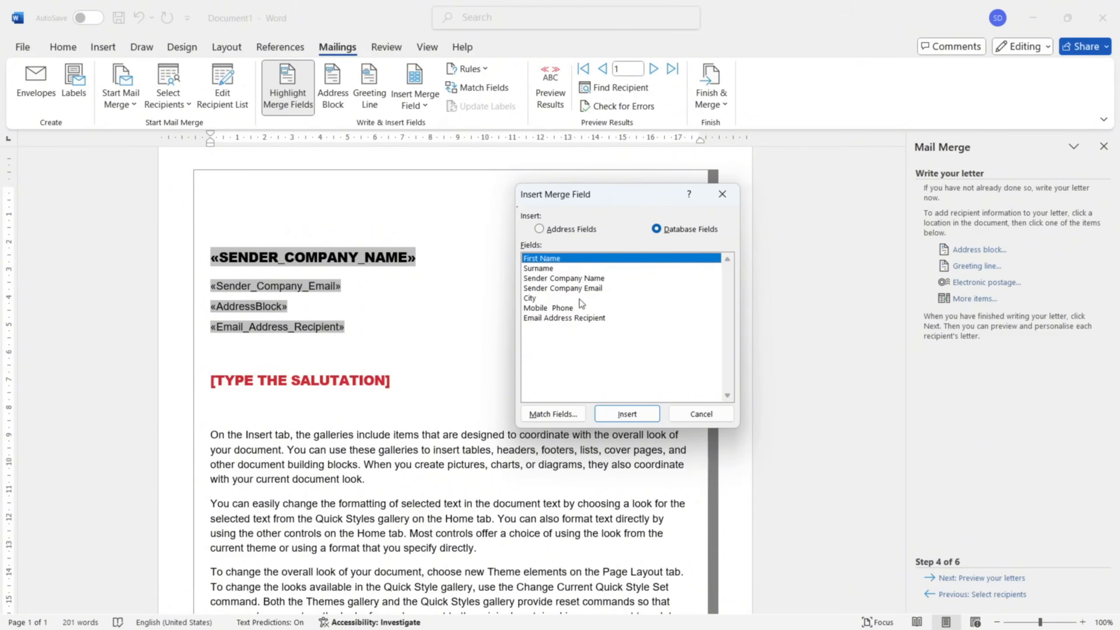
{"action": "left_click", "coordinate": [704, 415]}
Set up a greeting line for the salutation placeholder with Dear, the title and surname format, and a closing comma.
{"action": "left_click", "coordinate": [331, 391]}
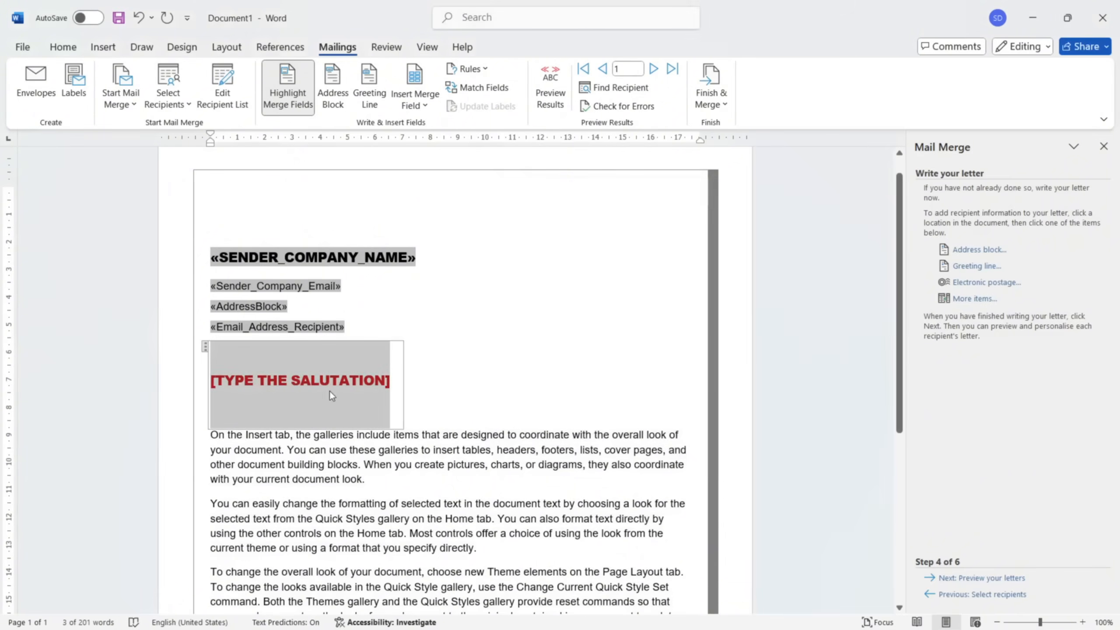
{"action": "left_click", "coordinate": [974, 266]}
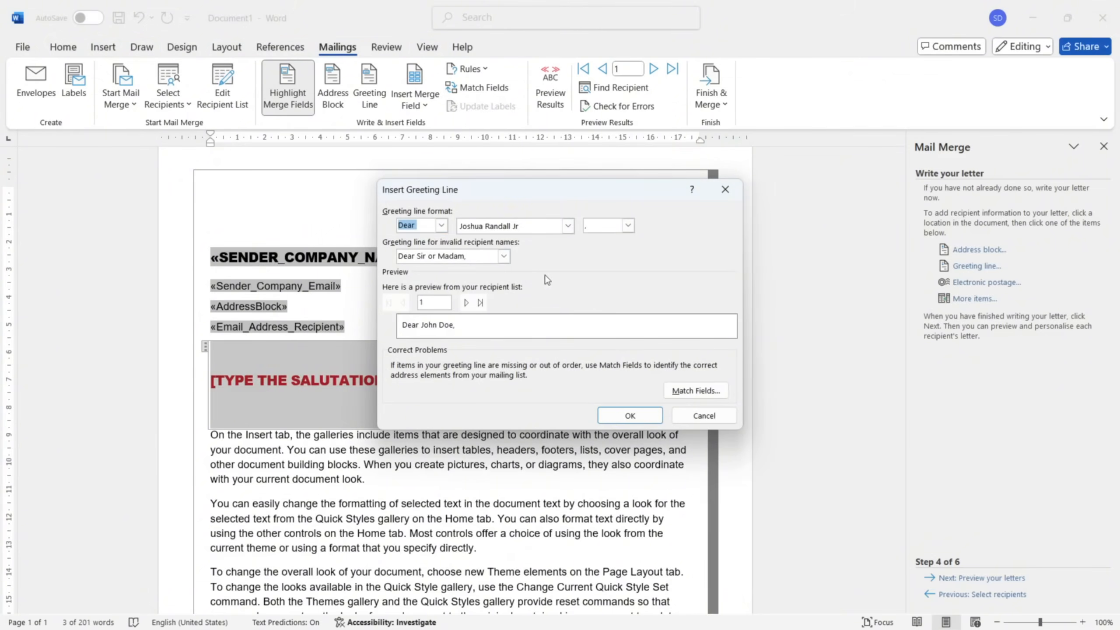
{"action": "left_click", "coordinate": [440, 226]}
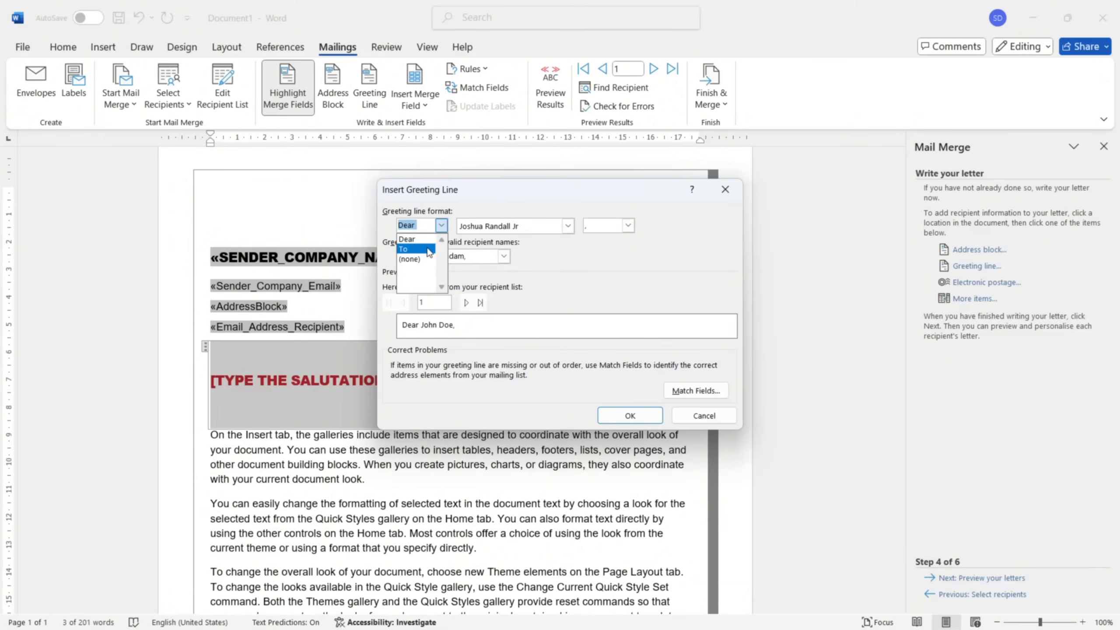
{"action": "left_click", "coordinate": [410, 240]}
{"action": "left_click", "coordinate": [568, 226]}
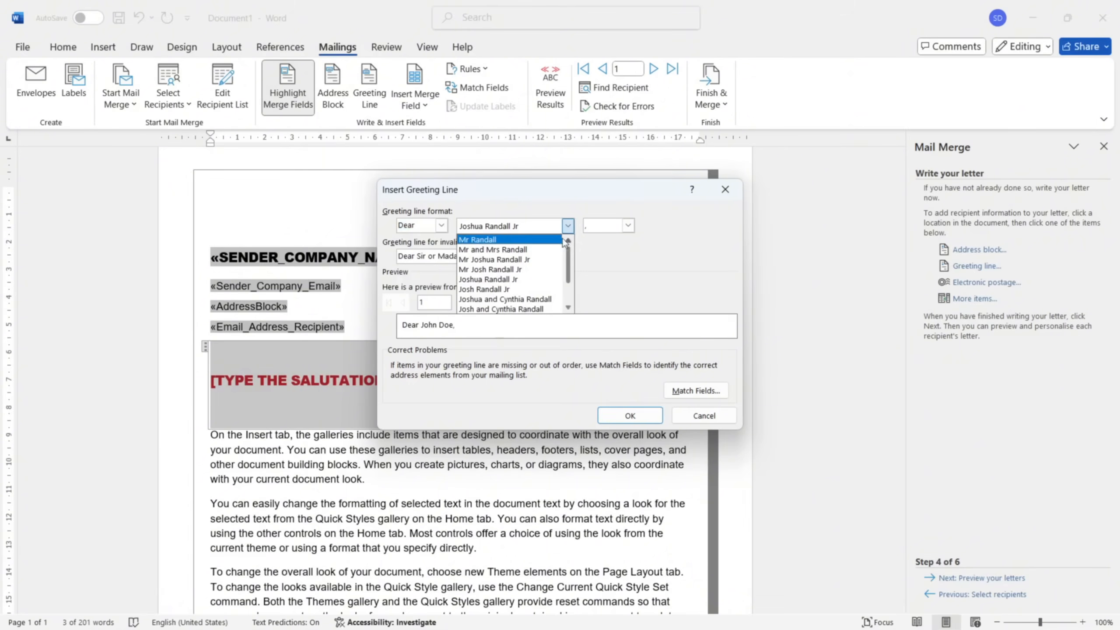
{"action": "left_click", "coordinate": [498, 241]}
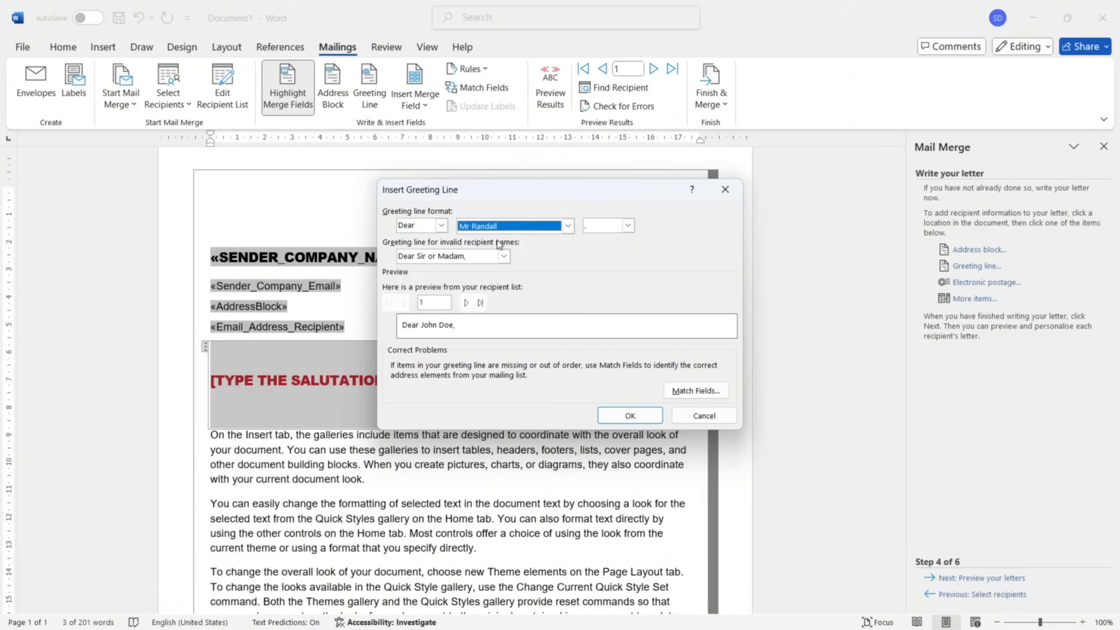
{"action": "left_click", "coordinate": [628, 226]}
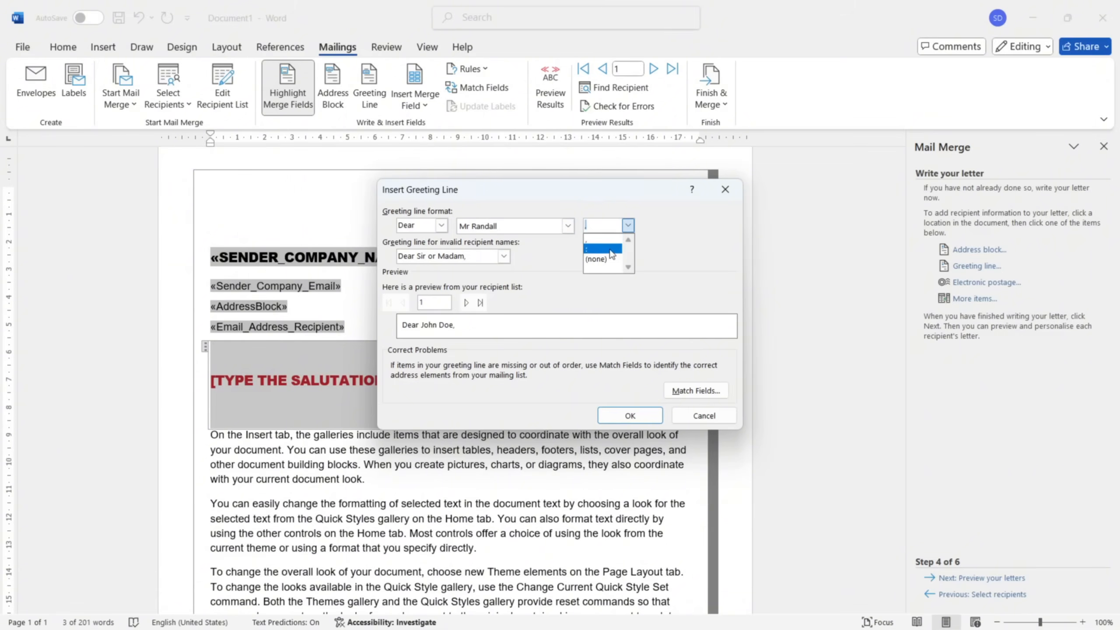
{"action": "left_click", "coordinate": [627, 226]}
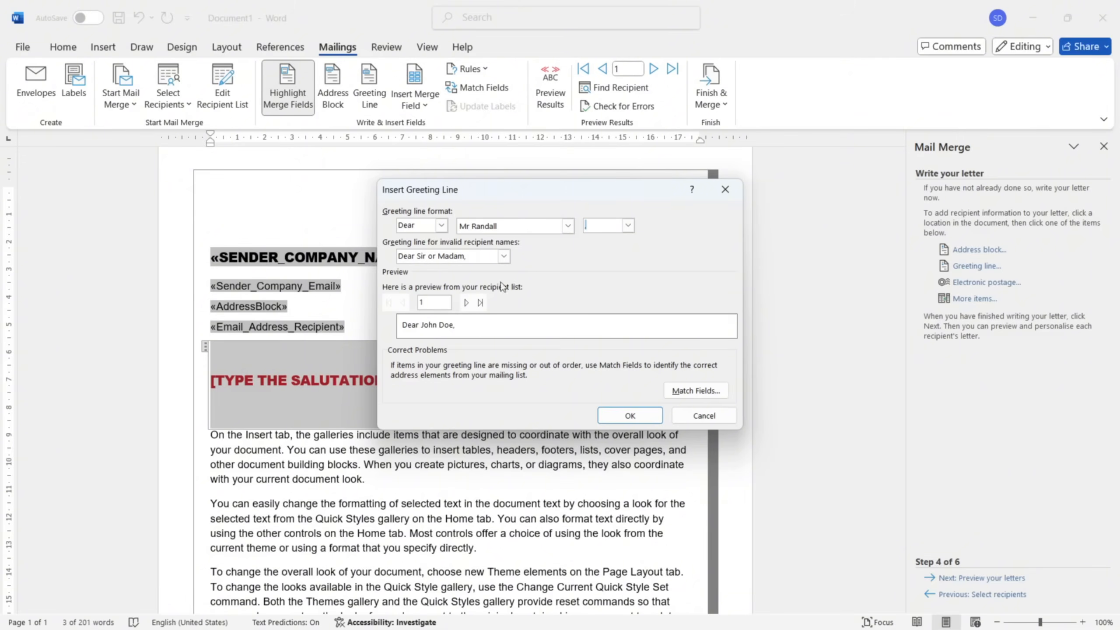
Preview the greeting line for each recipient through to the fifth one.
{"action": "left_click", "coordinate": [467, 303]}
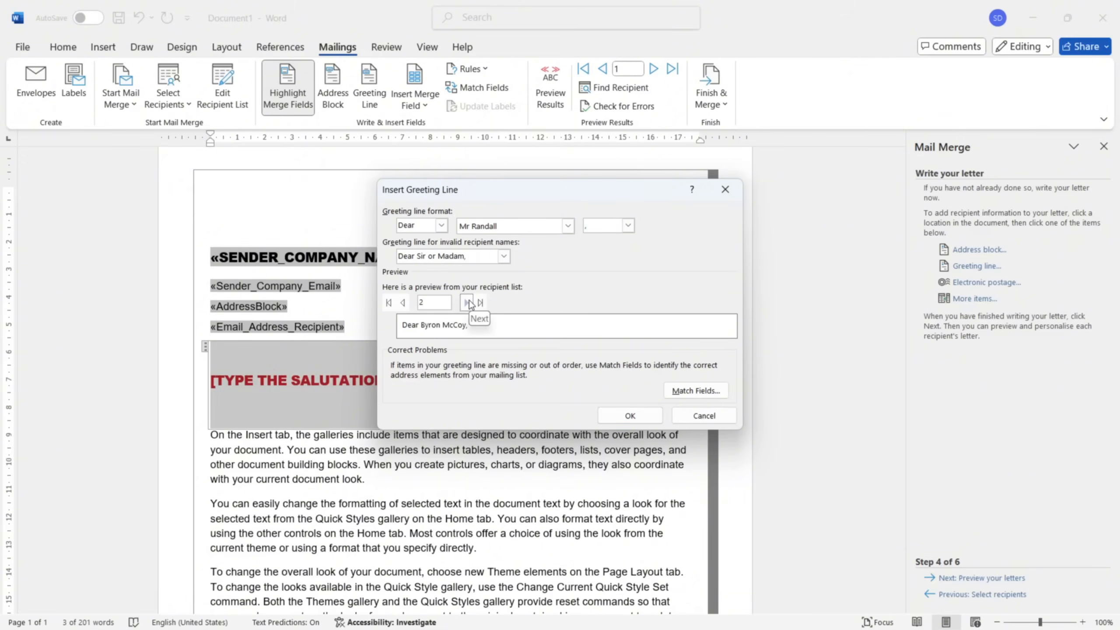
{"action": "left_click", "coordinate": [468, 303]}
{"action": "left_click", "coordinate": [468, 303]}
{"action": "left_click", "coordinate": [468, 303]}
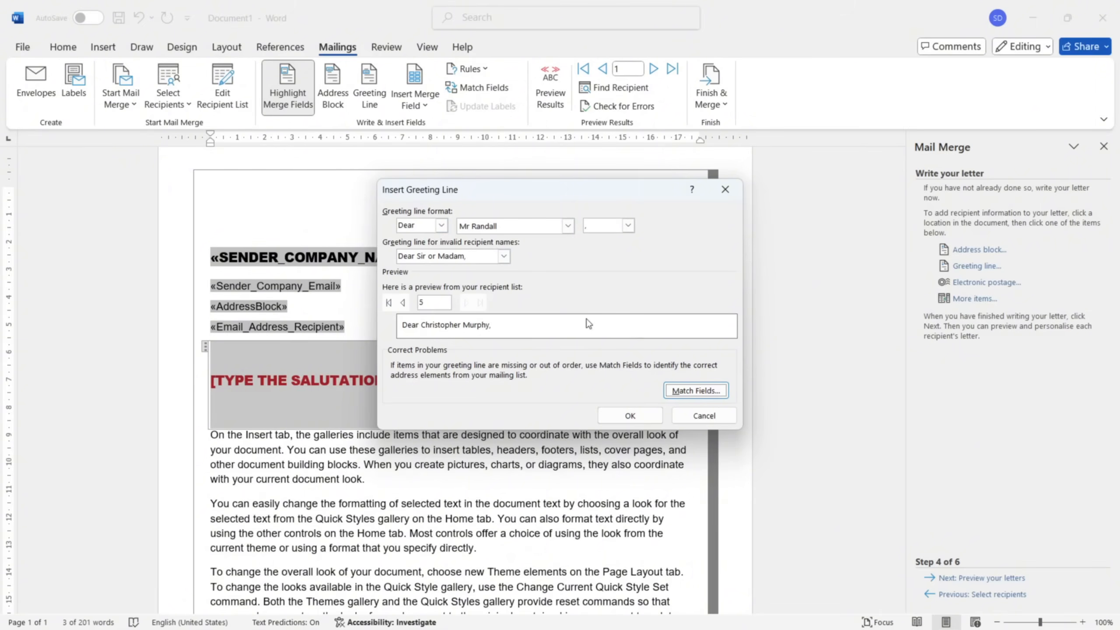
Insert the configured greeting line in place of the salutation placeholder and delete the closing placeholder below the letter body.
{"action": "left_click", "coordinate": [631, 415]}
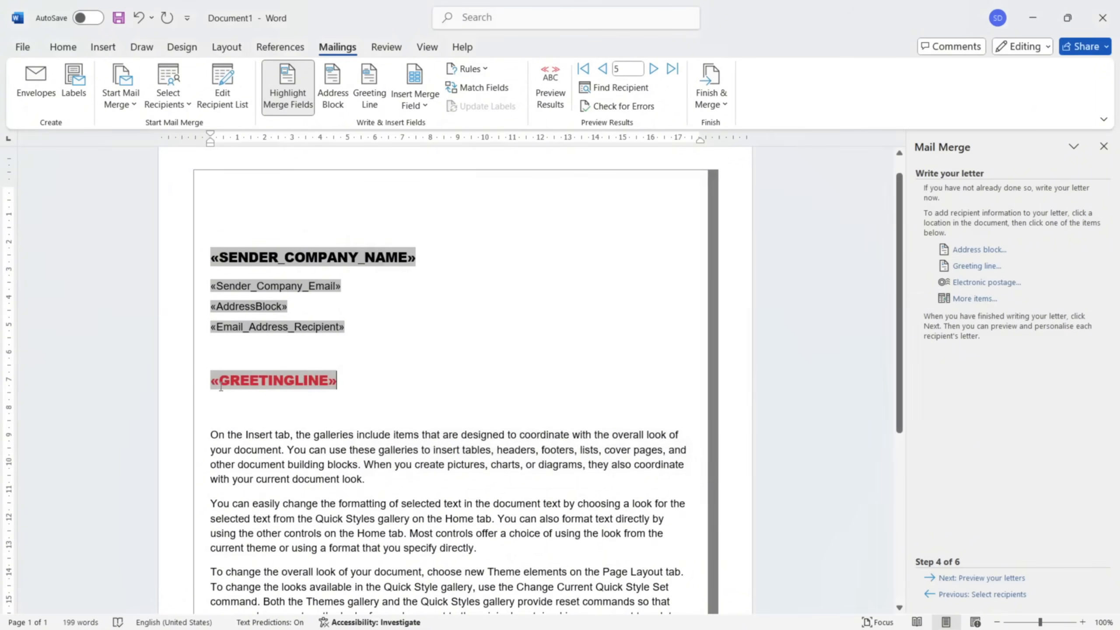
{"action": "scroll", "coordinate": [305, 424], "scroll_direction": "down", "scroll_amount": 5}
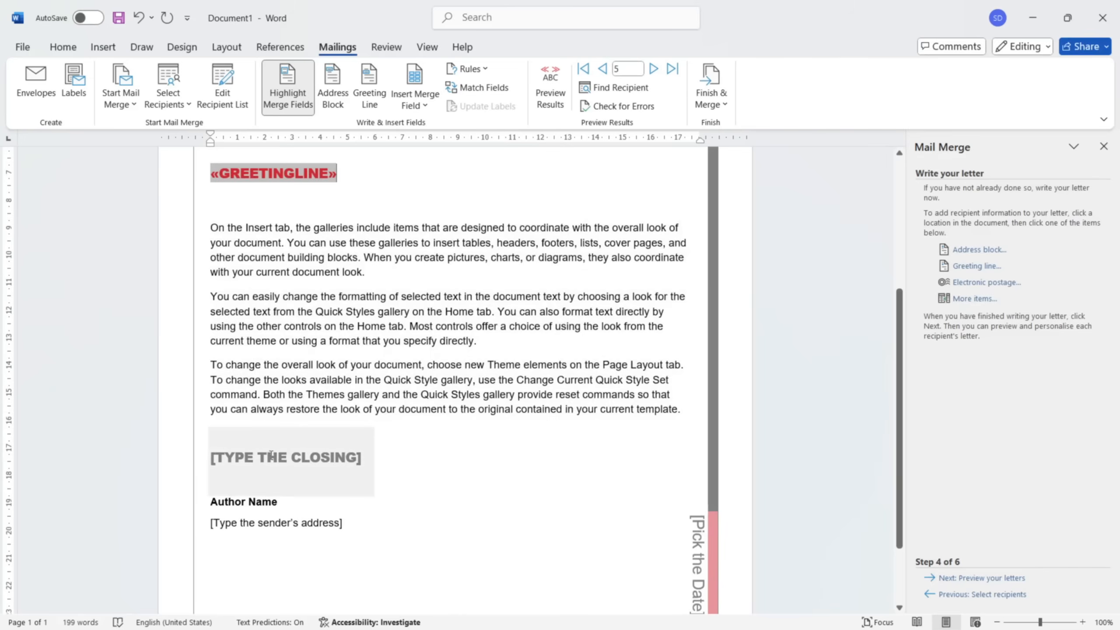
{"action": "left_click", "coordinate": [367, 455]}
{"action": "key", "text": "Delete"}
{"action": "key", "text": "BackSpace"}
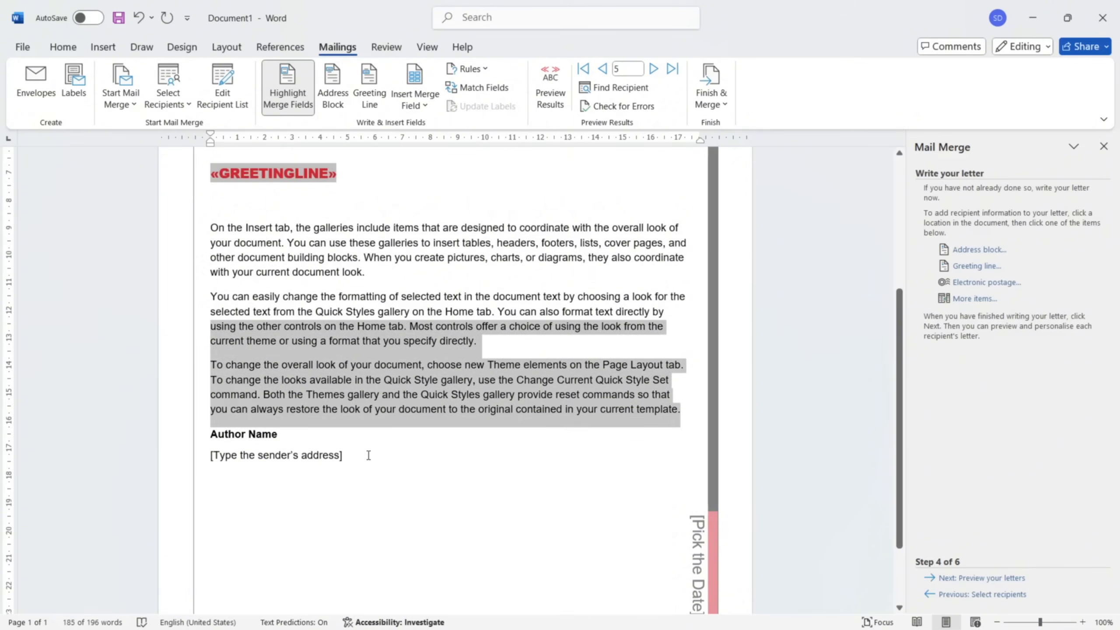
Replace the sender's address placeholder below the author name with the Sender_Company_Email merge field.
{"action": "scroll", "coordinate": [368, 455], "scroll_direction": "up", "scroll_amount": 1}
{"action": "left_click", "coordinate": [334, 507]}
{"action": "key", "text": "Delete"}
{"action": "scroll", "coordinate": [349, 190], "scroll_direction": "up", "scroll_amount": 2}
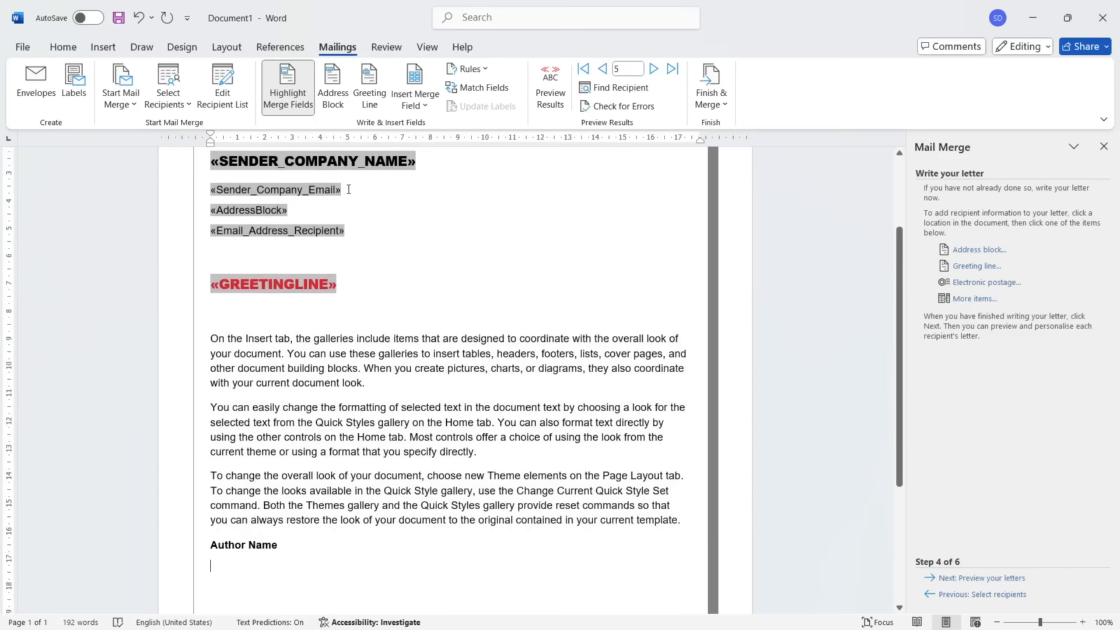
{"action": "left_click", "coordinate": [414, 93]}
{"action": "left_click", "coordinate": [459, 191]}
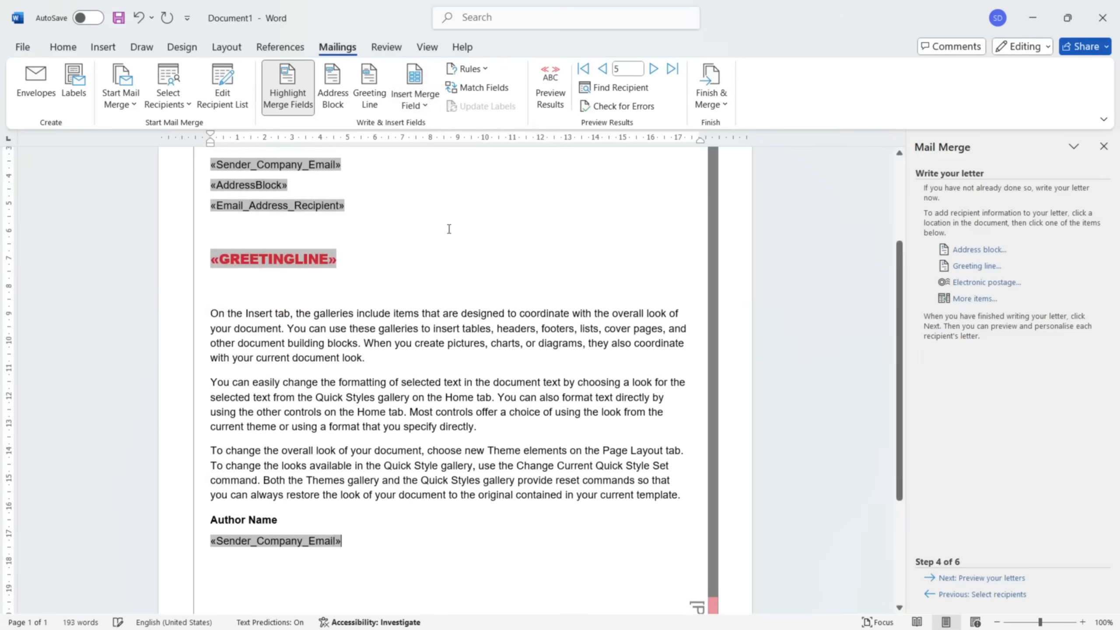
{"action": "scroll", "coordinate": [415, 312], "scroll_direction": "up", "scroll_amount": 2}
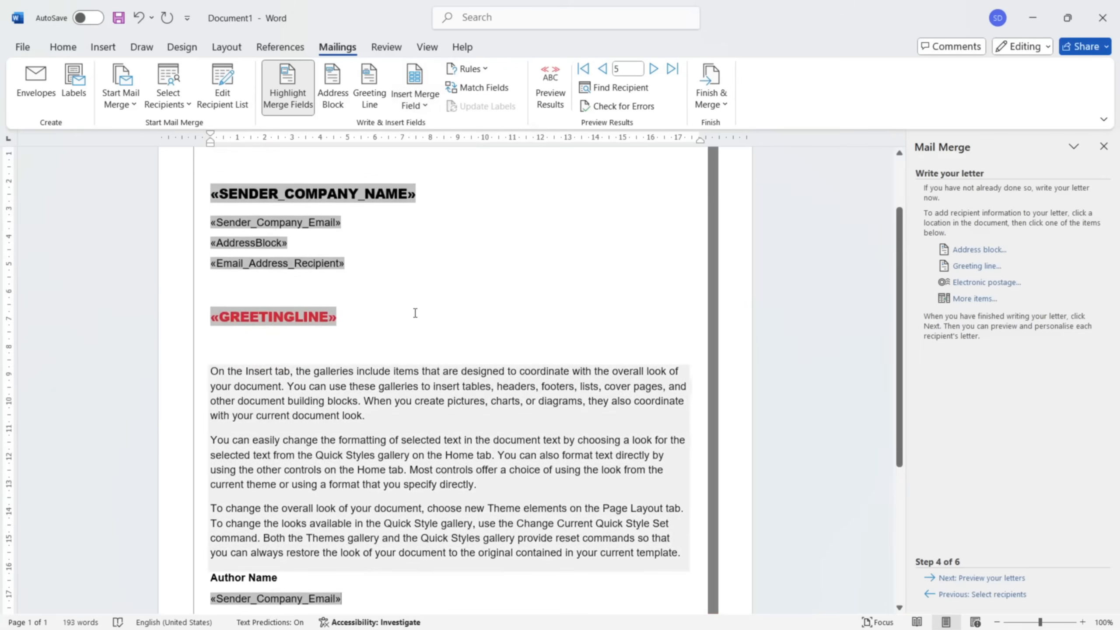
Replace the Sender_Company_Email field under the company name heading with the Mobile__Phone merge field.
{"action": "double_click", "coordinate": [341, 231]}
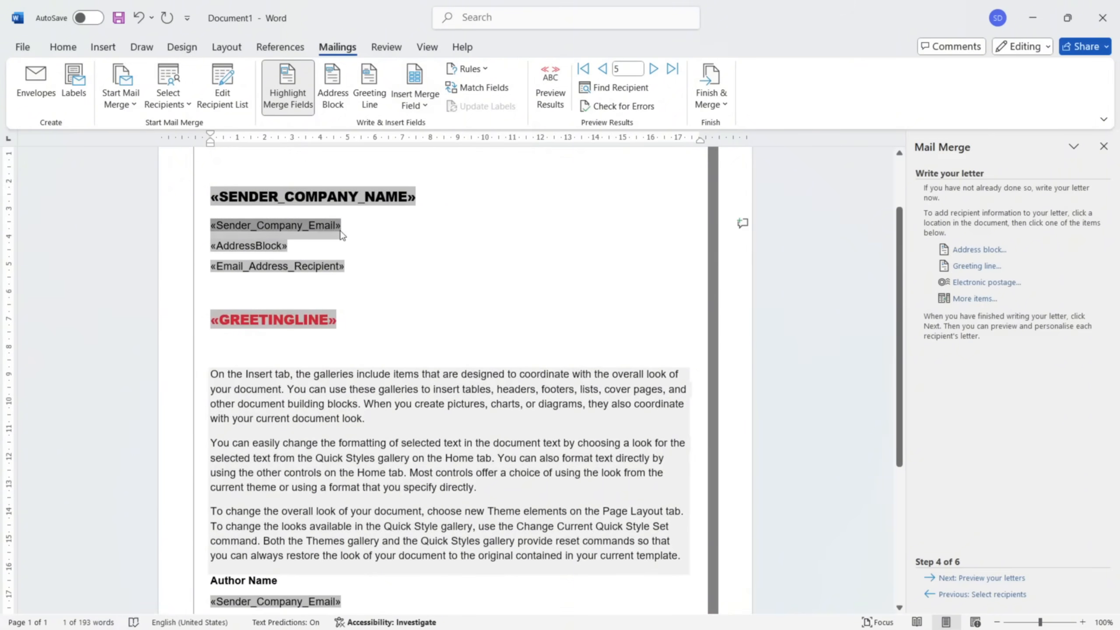
{"action": "key", "text": "Delete"}
{"action": "left_click", "coordinate": [419, 101]}
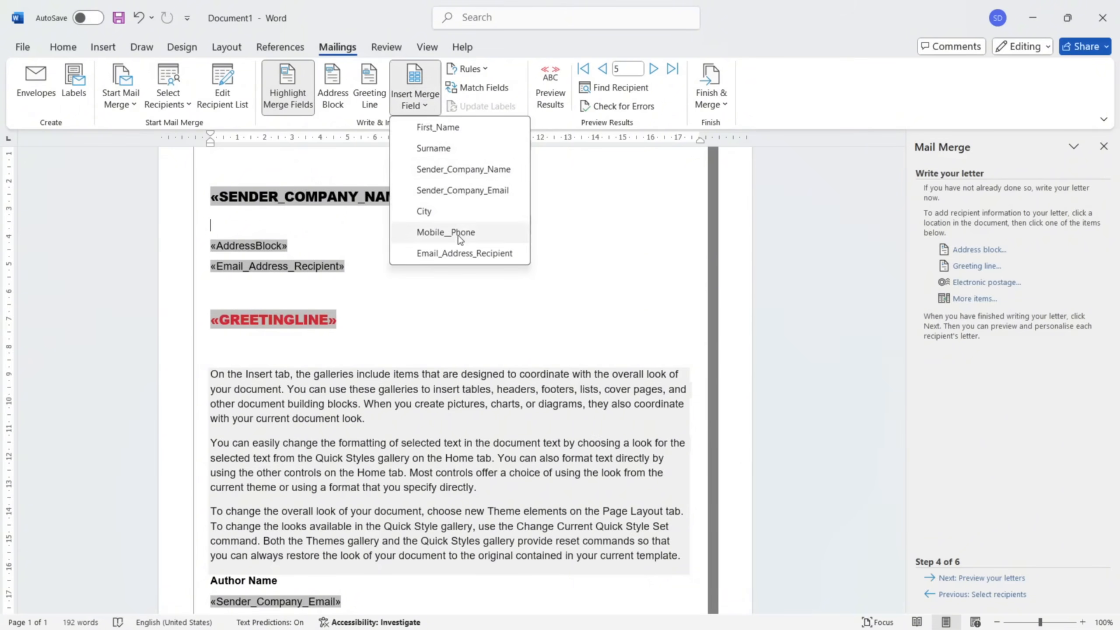
{"action": "left_click", "coordinate": [457, 233]}
{"action": "left_click", "coordinate": [415, 95]}
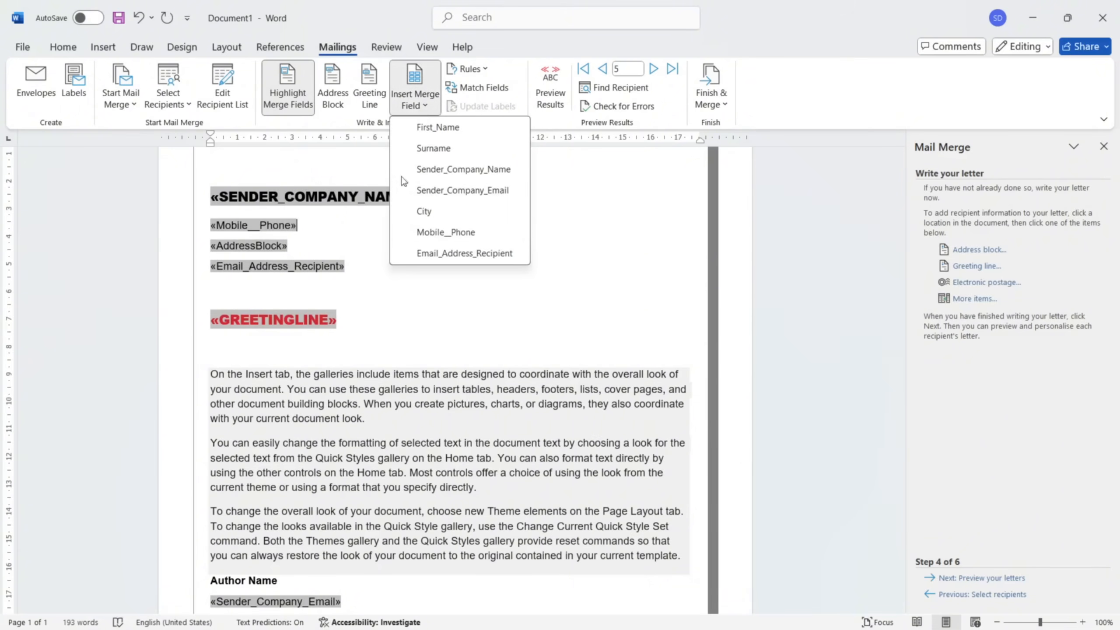
{"action": "scroll", "coordinate": [368, 370], "scroll_direction": "up", "scroll_amount": 3}
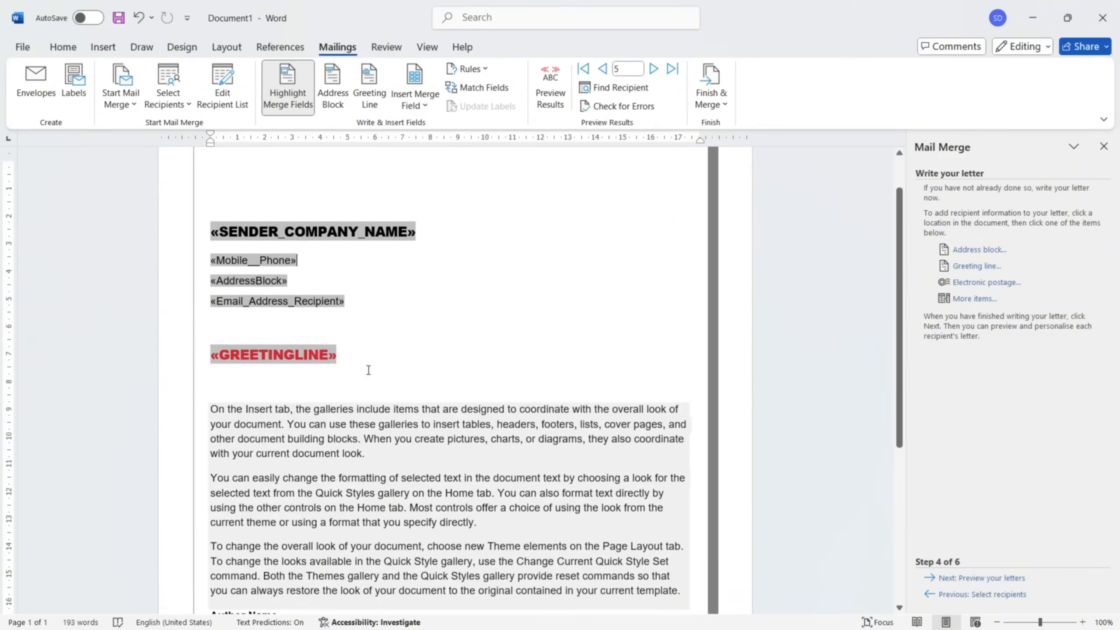
{"action": "scroll", "coordinate": [369, 370], "scroll_direction": "down", "scroll_amount": 3}
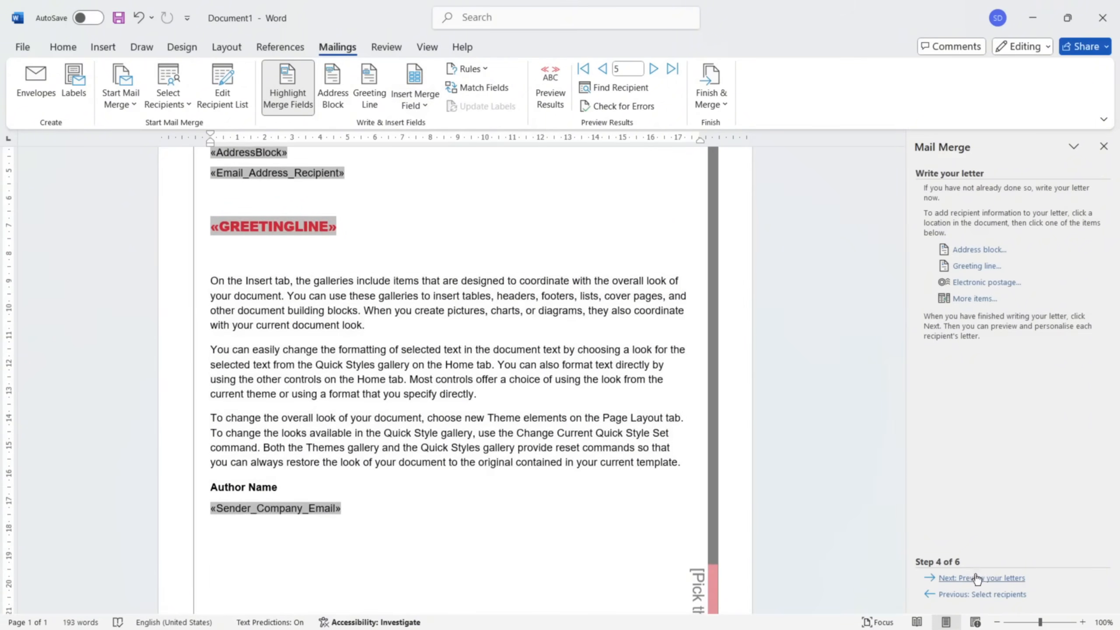
Advance to the letter preview stage and check the fifth recipient's merged letter from heading to sign-off.
{"action": "left_click", "coordinate": [977, 578]}
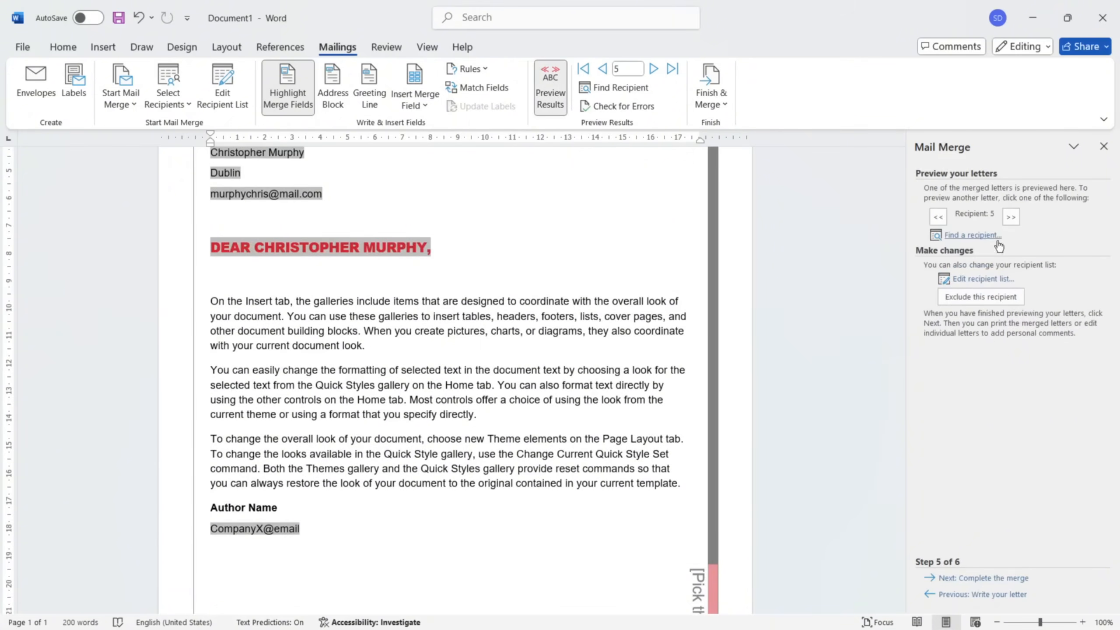
{"action": "scroll", "coordinate": [698, 327], "scroll_direction": "up", "scroll_amount": 3}
{"action": "scroll", "coordinate": [569, 423], "scroll_direction": "down", "scroll_amount": 3}
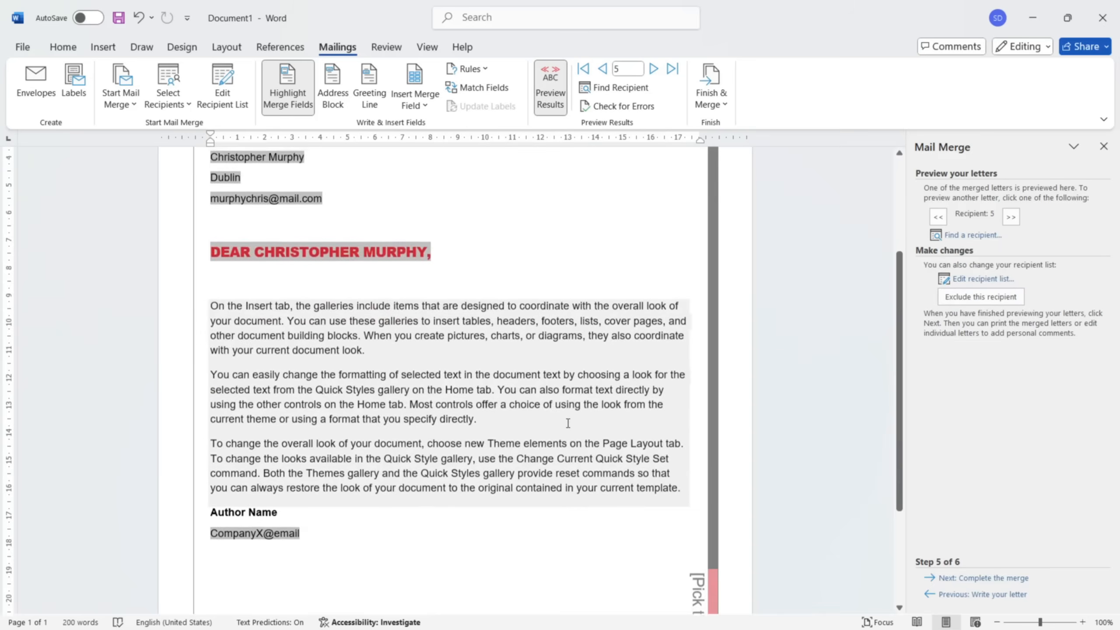
{"action": "scroll", "coordinate": [569, 422], "scroll_direction": "up", "scroll_amount": 3}
{"action": "scroll", "coordinate": [568, 423], "scroll_direction": "down", "scroll_amount": 5}
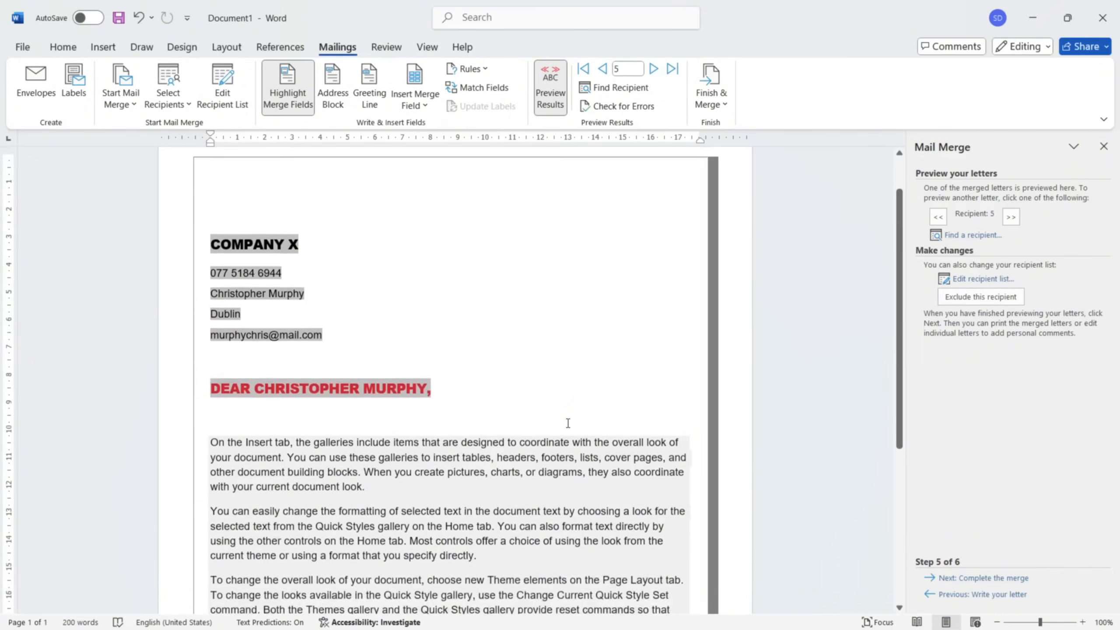
{"action": "scroll", "coordinate": [568, 423], "scroll_direction": "up", "scroll_amount": 5}
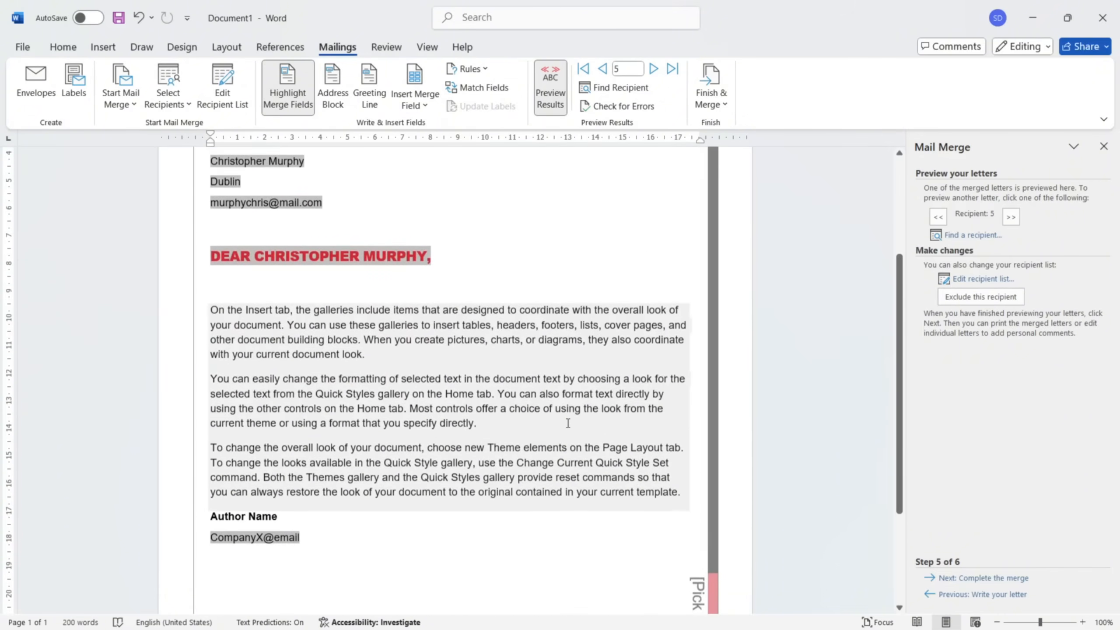
{"action": "scroll", "coordinate": [568, 423], "scroll_direction": "down", "scroll_amount": 5}
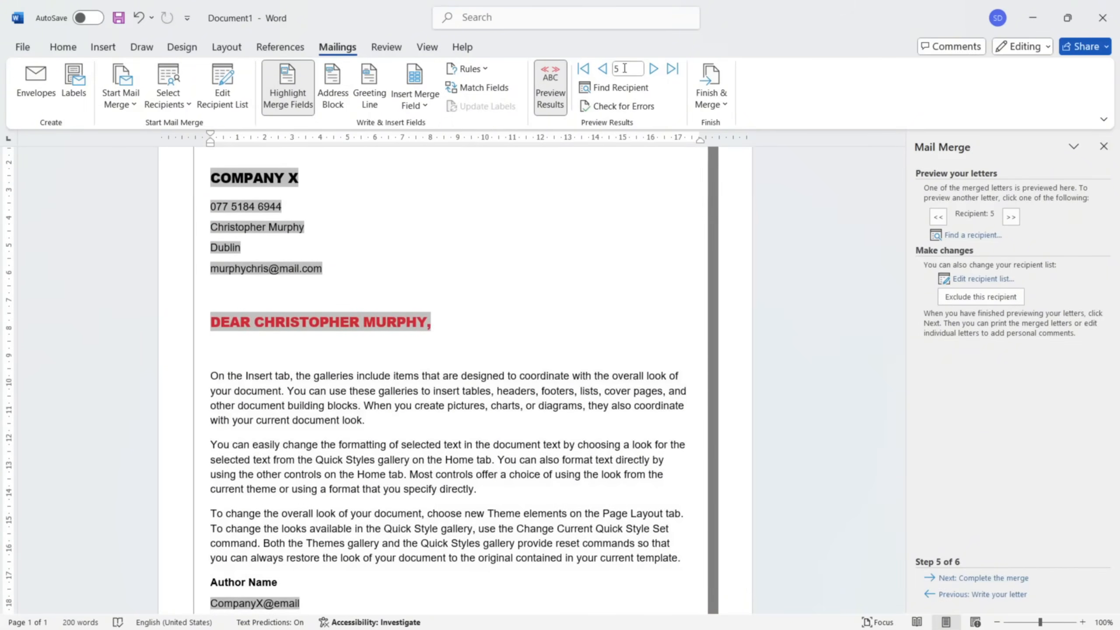
Preview the letters back to the first recipient, forward to the fifth, and back to the first again.
{"action": "left_click", "coordinate": [604, 71]}
{"action": "left_click", "coordinate": [604, 71]}
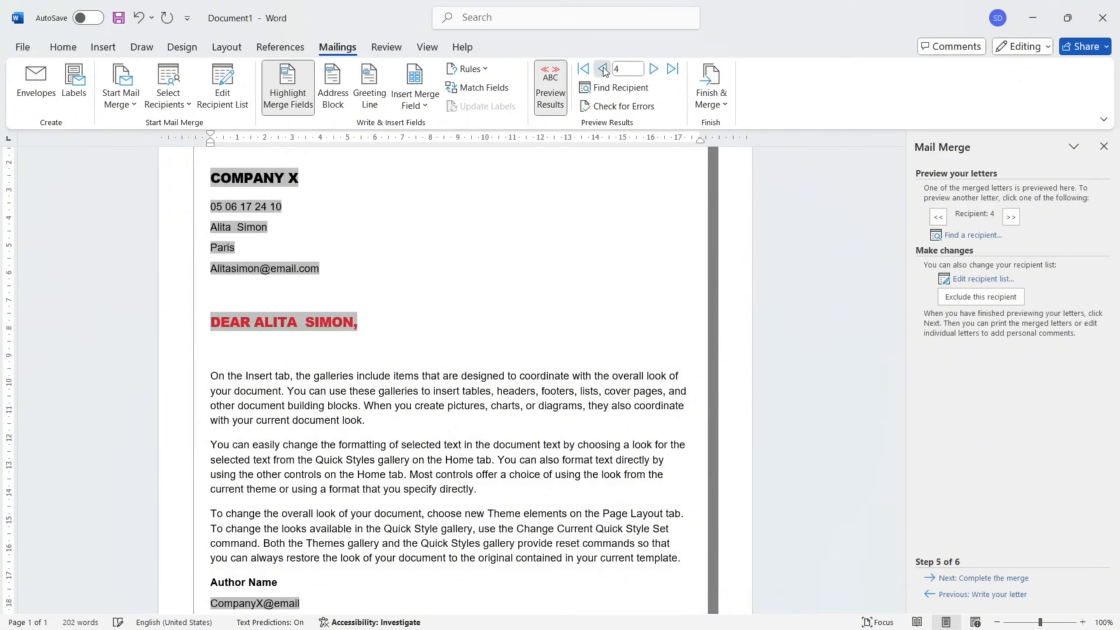
{"action": "left_click", "coordinate": [604, 70]}
{"action": "left_click", "coordinate": [604, 70]}
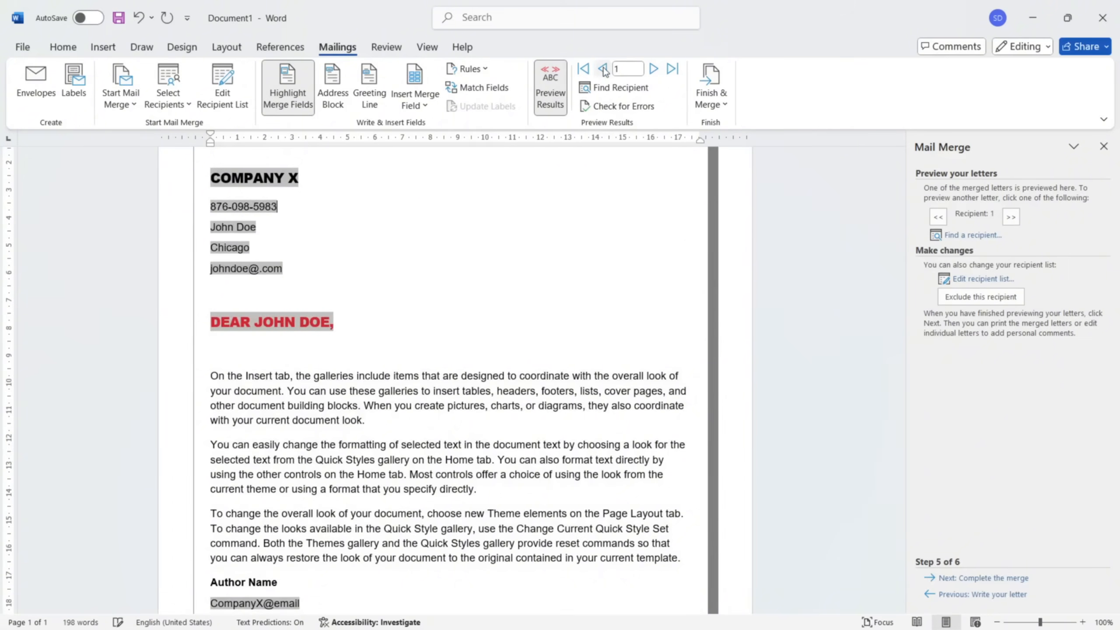
{"action": "left_click", "coordinate": [656, 70]}
{"action": "left_click", "coordinate": [656, 69]}
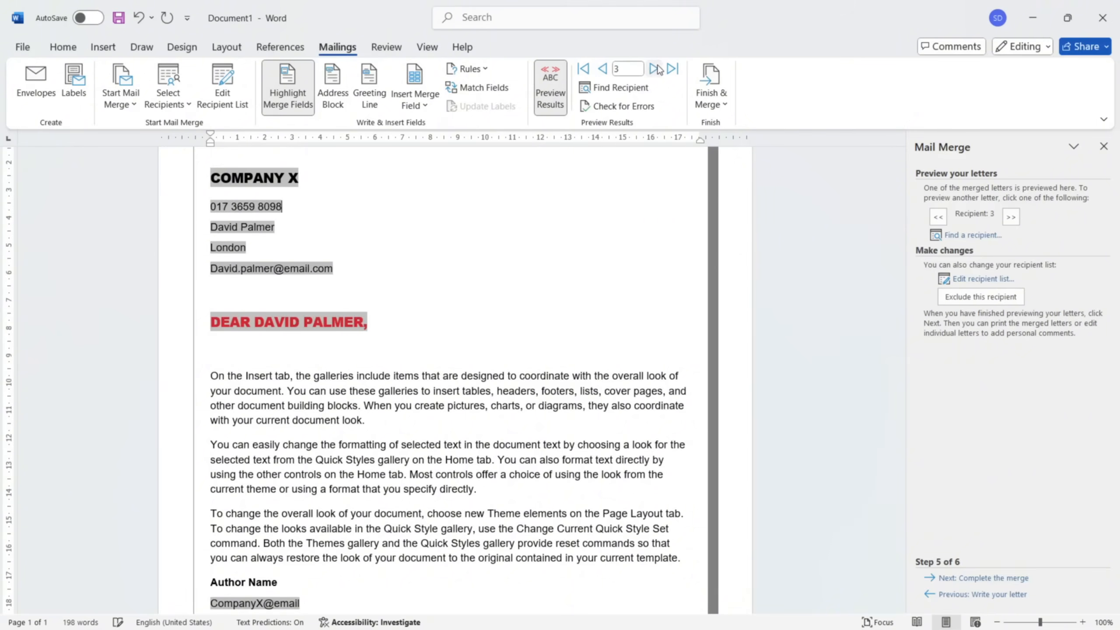
{"action": "left_click", "coordinate": [656, 69]}
{"action": "left_click", "coordinate": [655, 69]}
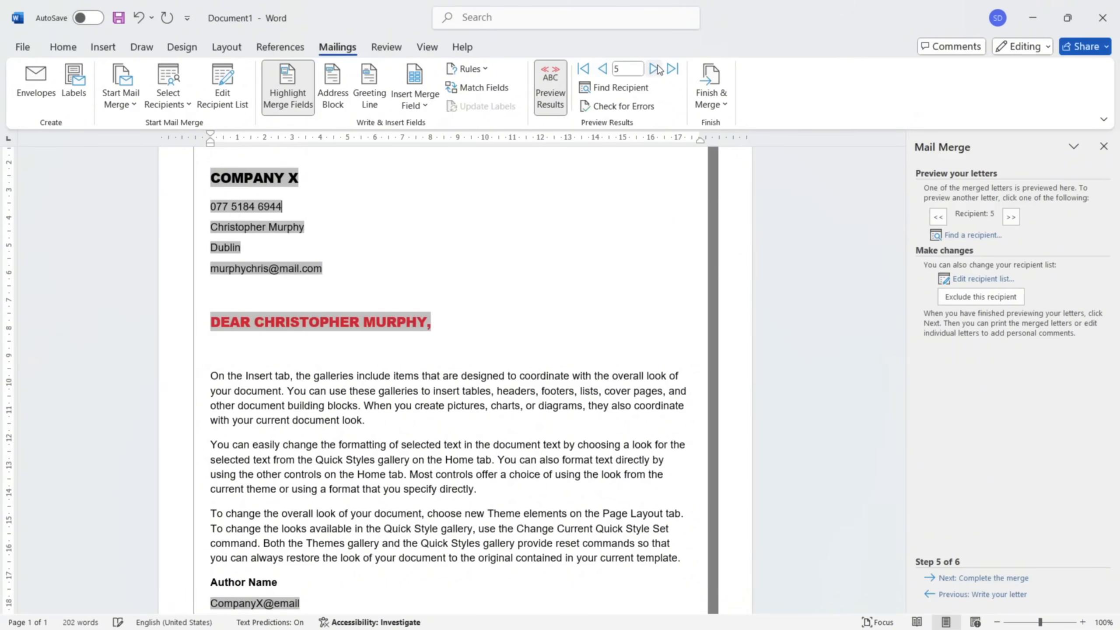
{"action": "left_click", "coordinate": [608, 70]}
{"action": "left_click", "coordinate": [607, 70]}
{"action": "left_click", "coordinate": [608, 70]}
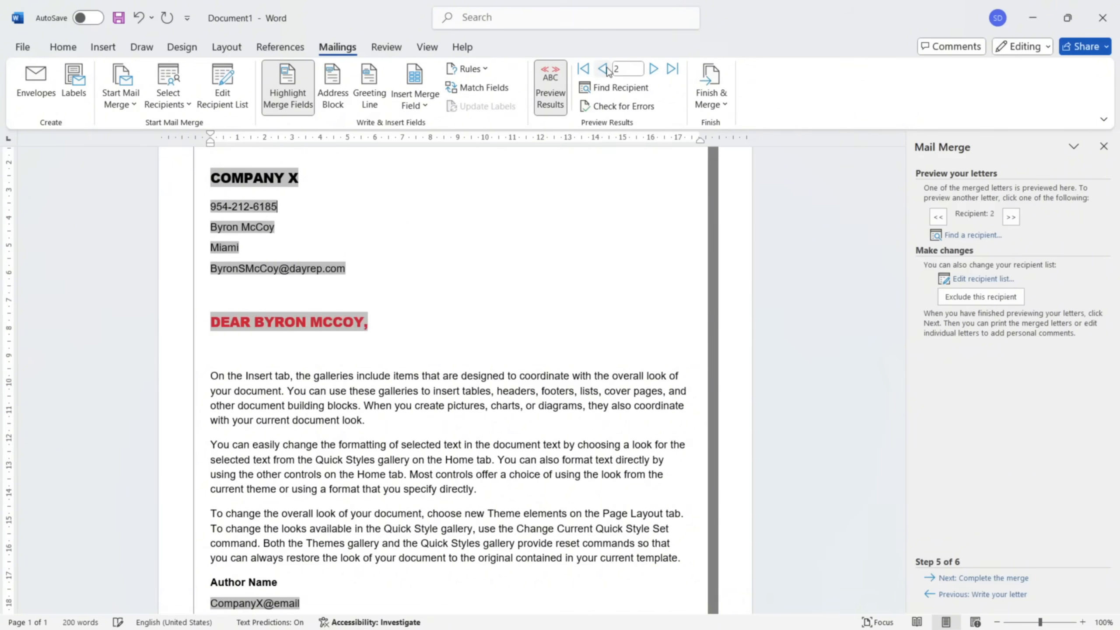
{"action": "left_click", "coordinate": [607, 71]}
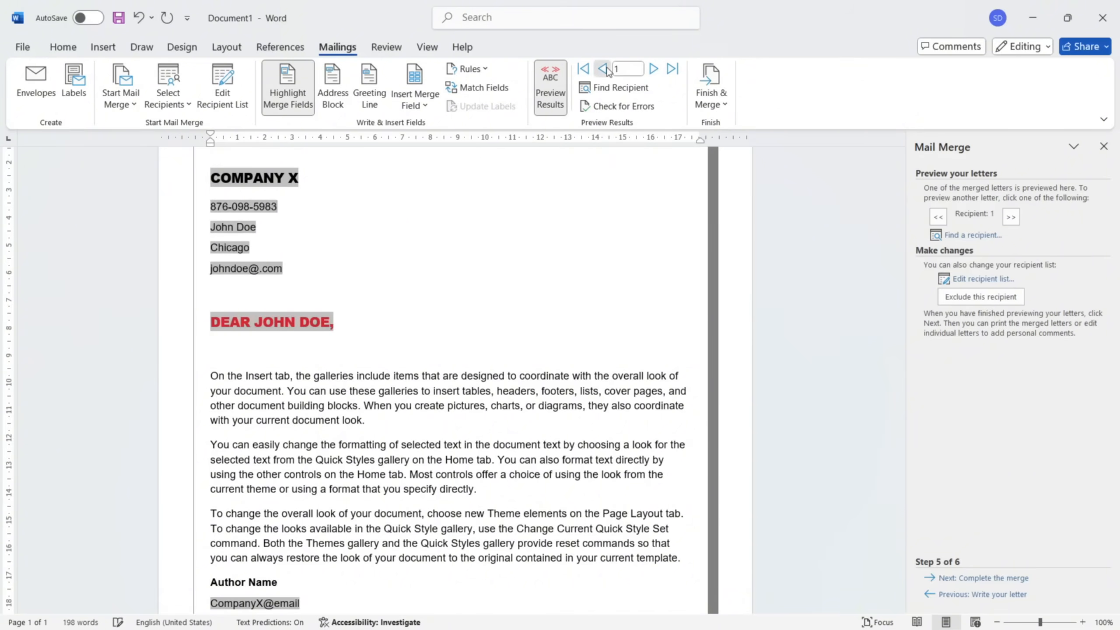
{"action": "scroll", "coordinate": [407, 247], "scroll_direction": "up", "scroll_amount": 1}
{"action": "scroll", "coordinate": [407, 247], "scroll_direction": "down", "scroll_amount": 1}
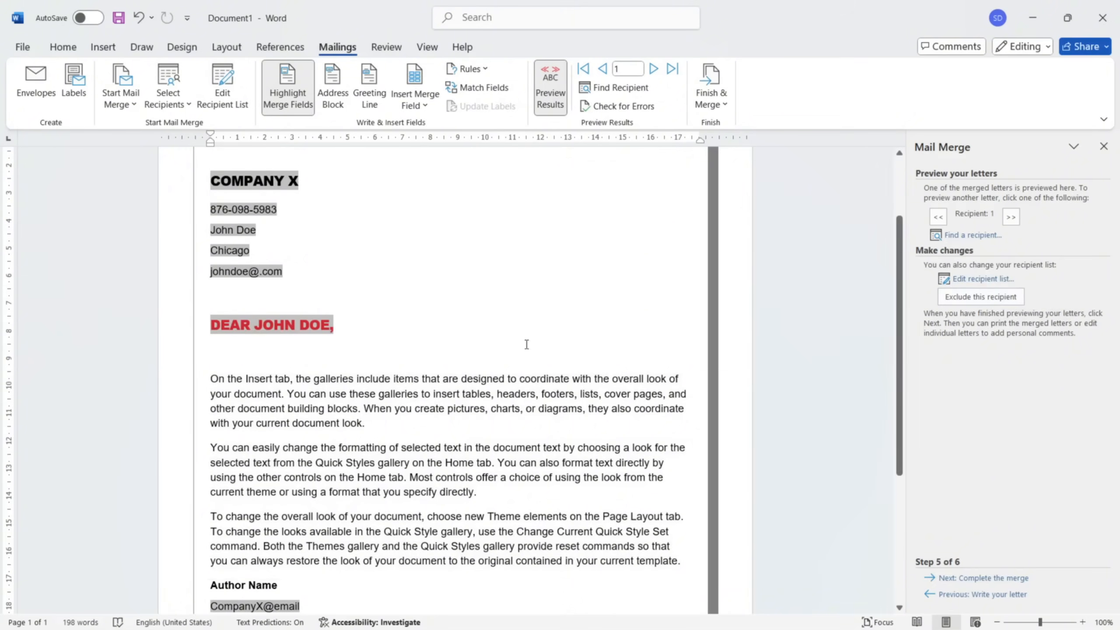
Advance to completing the merge and merge all records into a new document of individual letters.
{"action": "left_click", "coordinate": [987, 579]}
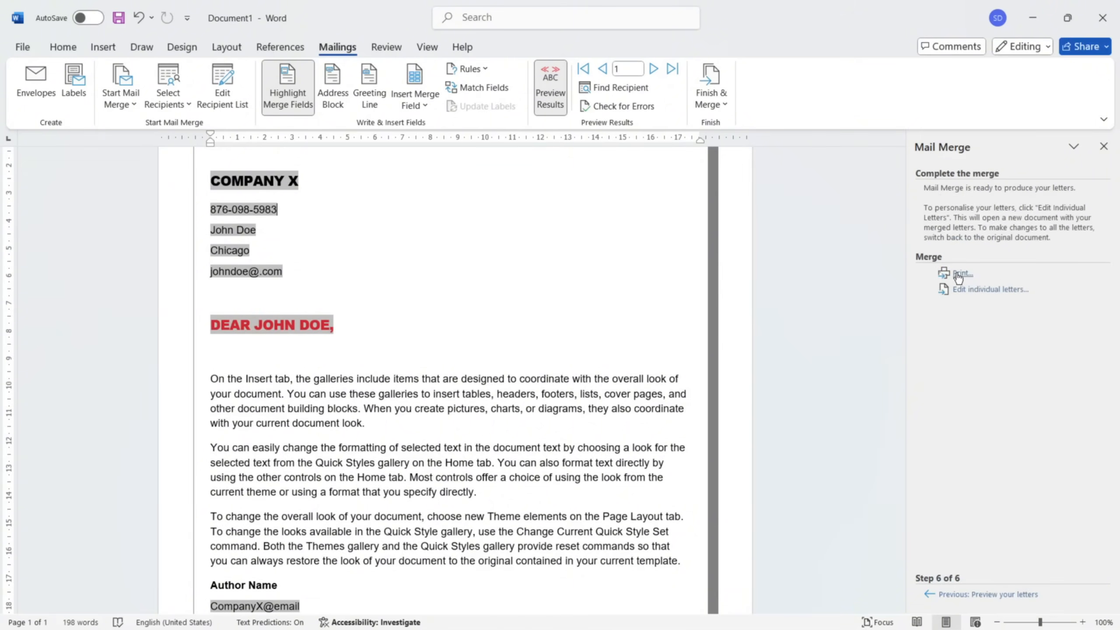
{"action": "left_click", "coordinate": [1007, 292]}
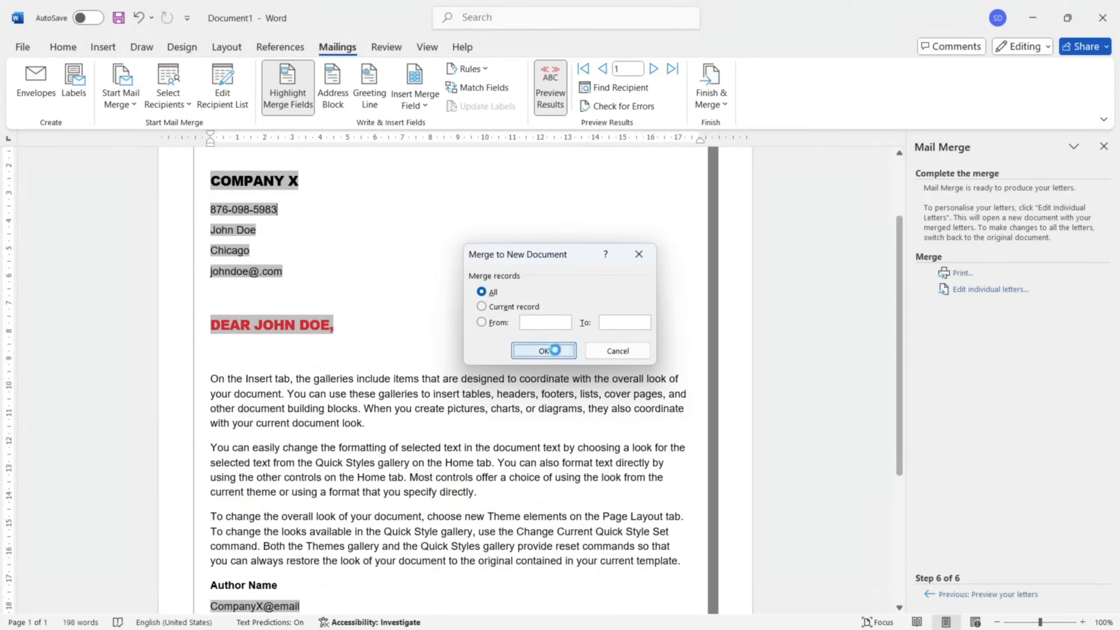
{"action": "left_click", "coordinate": [555, 350]}
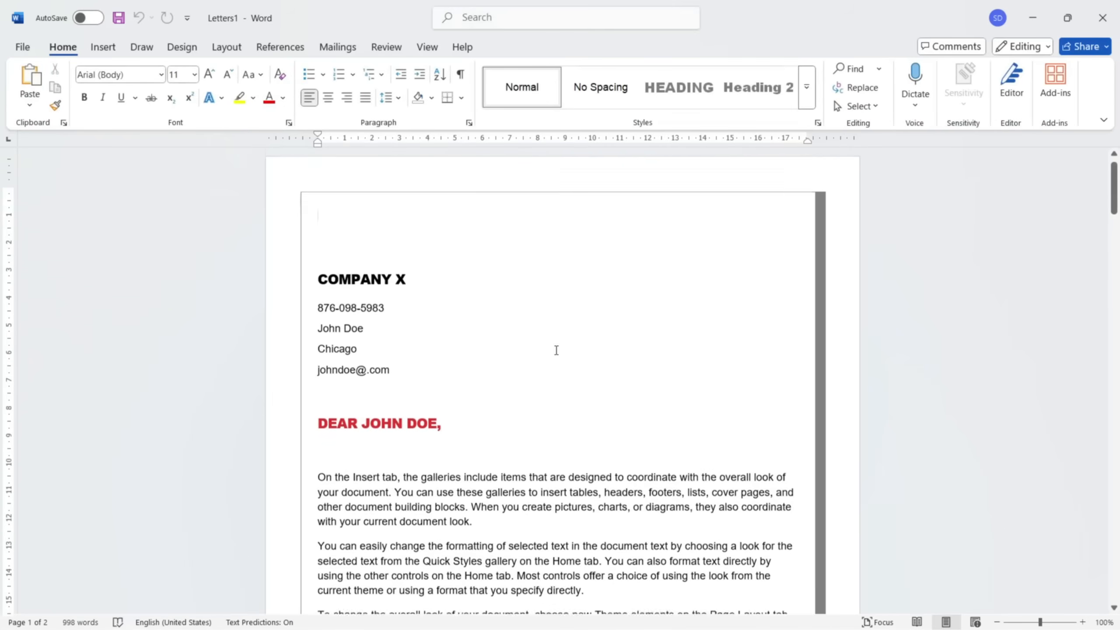
Look through the individual letters in the merged document to check each recipient's details and greeting.
{"action": "scroll", "coordinate": [556, 350], "scroll_direction": "down", "scroll_amount": 15}
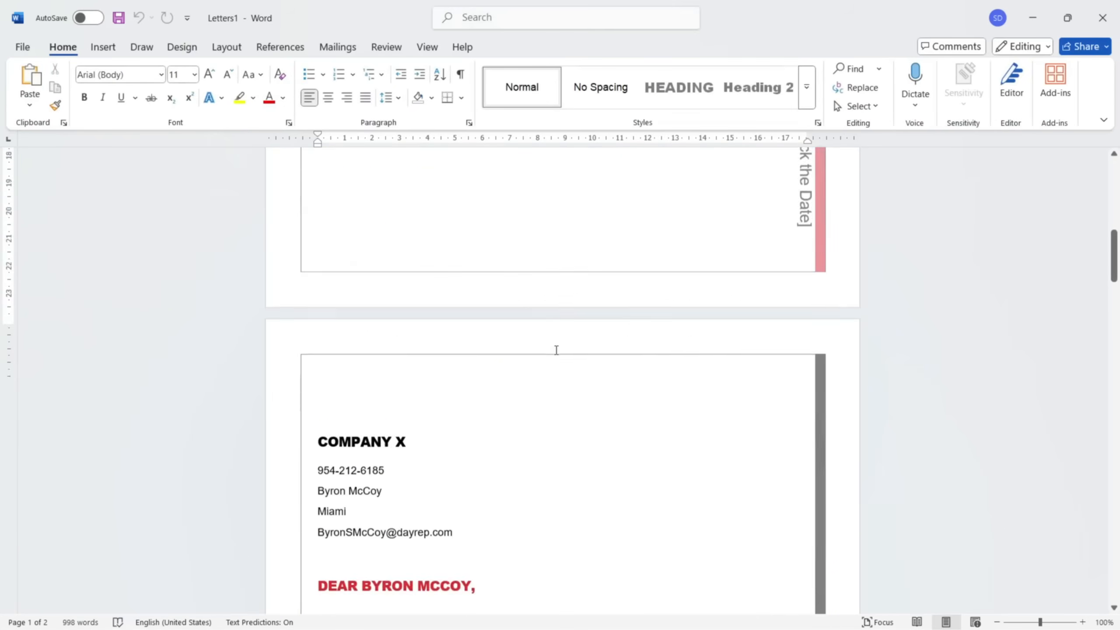
{"action": "scroll", "coordinate": [556, 350], "scroll_direction": "up", "scroll_amount": 15}
{"action": "scroll", "coordinate": [556, 350], "scroll_direction": "down", "scroll_amount": 20}
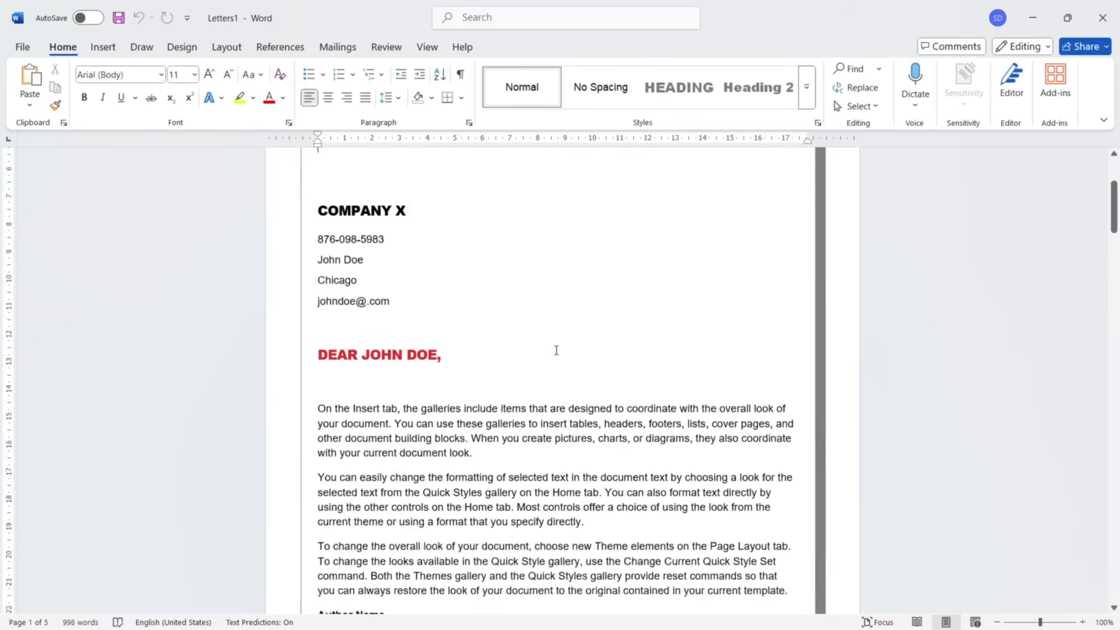
{"action": "scroll", "coordinate": [556, 350], "scroll_direction": "down", "scroll_amount": 18}
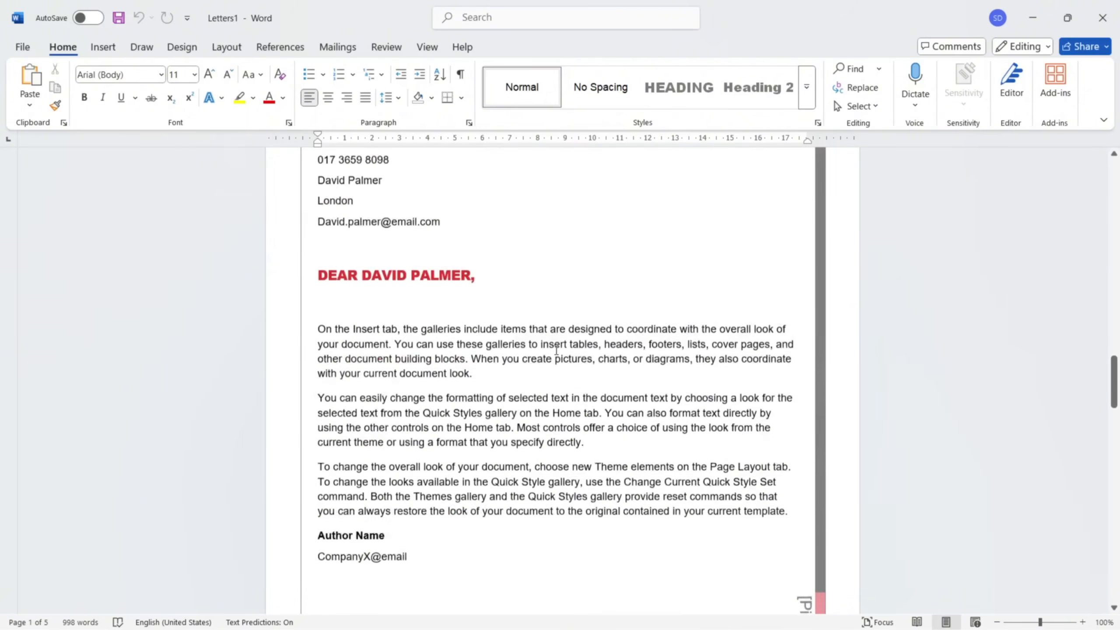
{"action": "scroll", "coordinate": [556, 350], "scroll_direction": "up", "scroll_amount": 3}
{"action": "scroll", "coordinate": [556, 349], "scroll_direction": "up", "scroll_amount": 5}
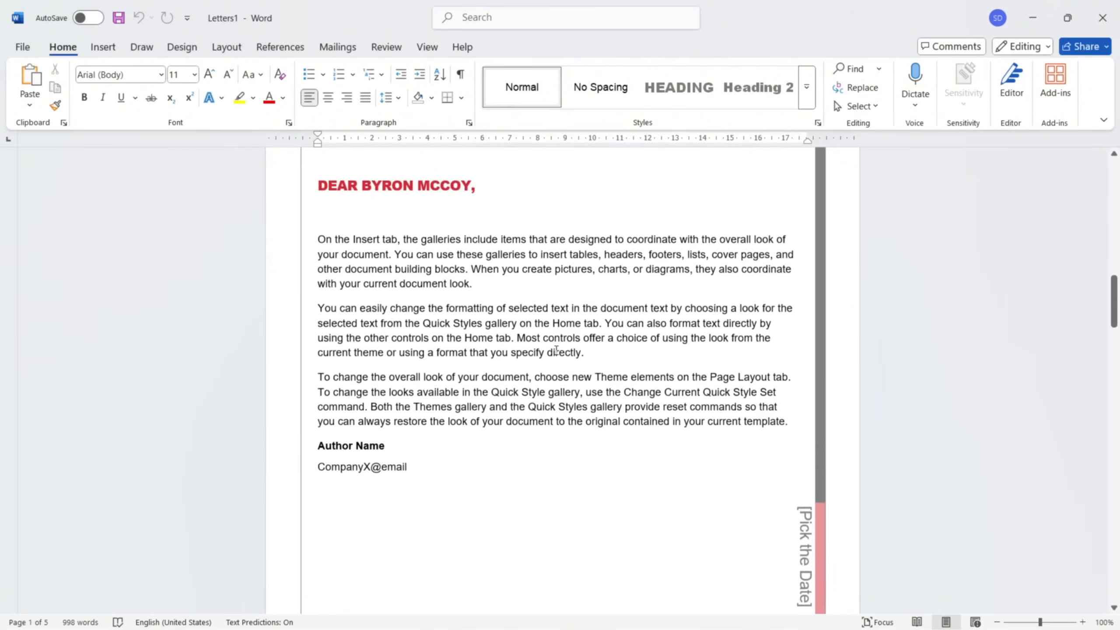
{"action": "scroll", "coordinate": [556, 350], "scroll_direction": "down", "scroll_amount": 6}
{"action": "scroll", "coordinate": [556, 350], "scroll_direction": "up", "scroll_amount": 2}
{"action": "scroll", "coordinate": [556, 350], "scroll_direction": "up", "scroll_amount": 7}
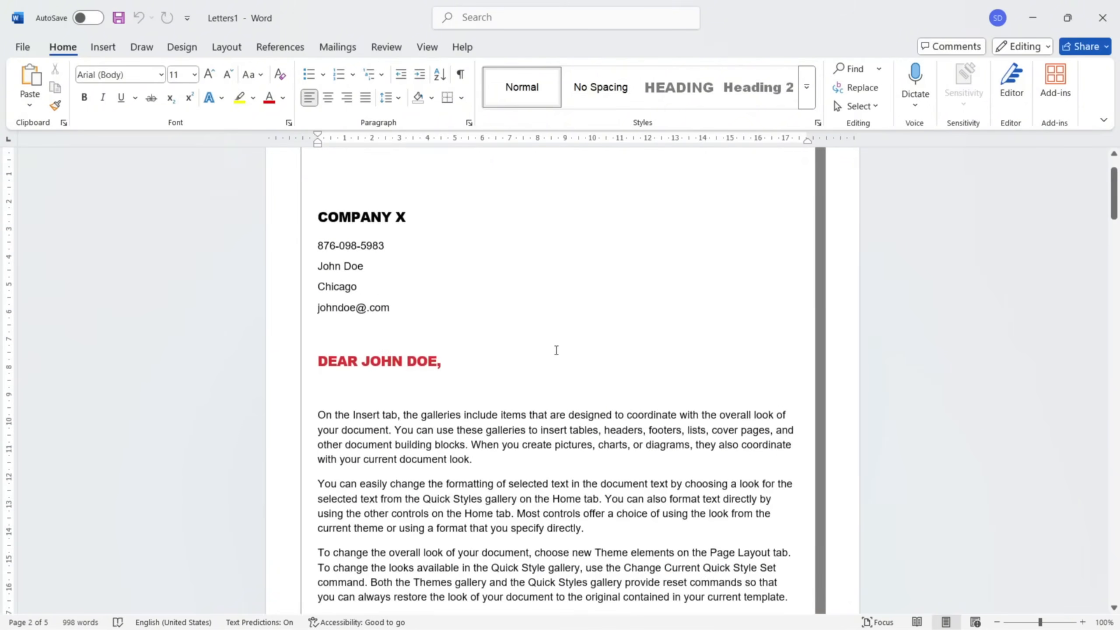
{"action": "scroll", "coordinate": [556, 350], "scroll_direction": "down", "scroll_amount": 20}
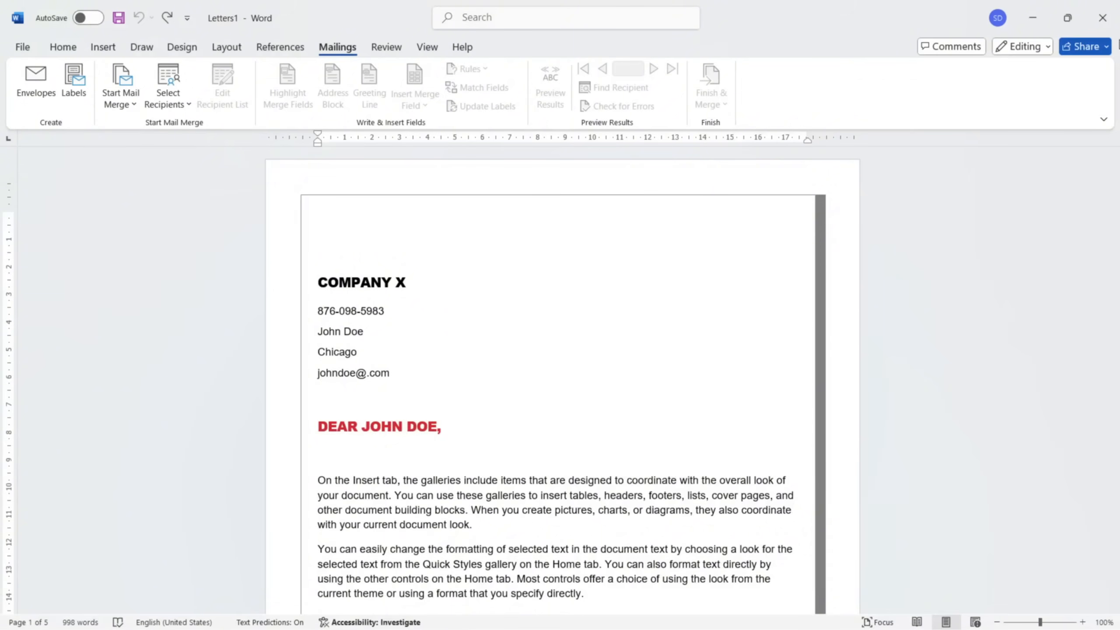
Close the merged letters document without saving it and return to the main mail merge letter.
{"action": "left_click", "coordinate": [1103, 22]}
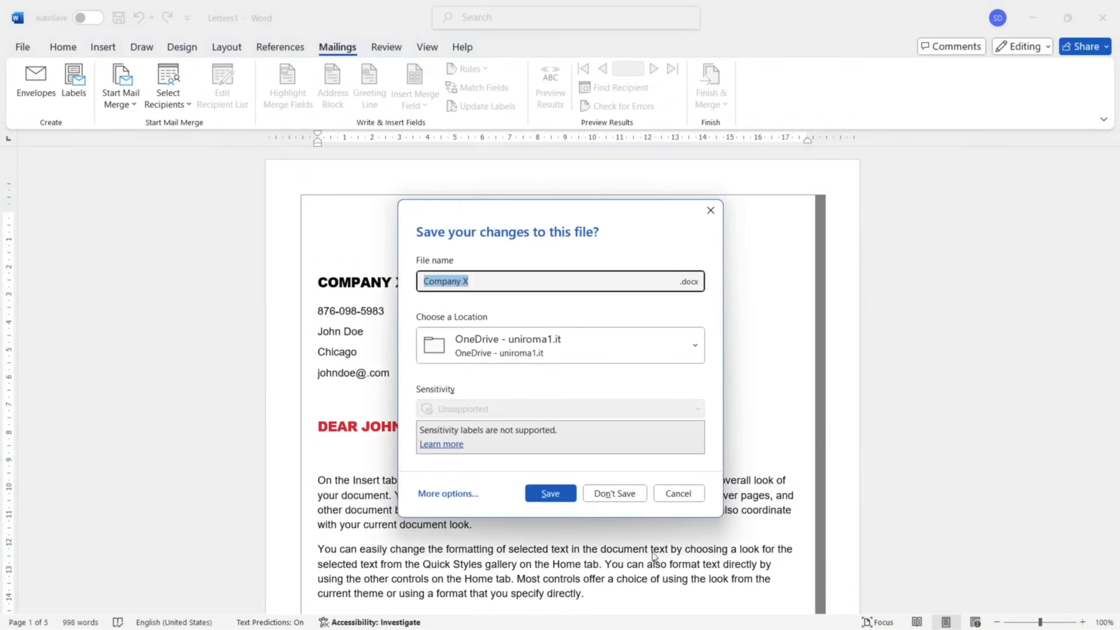
{"action": "left_click", "coordinate": [639, 499]}
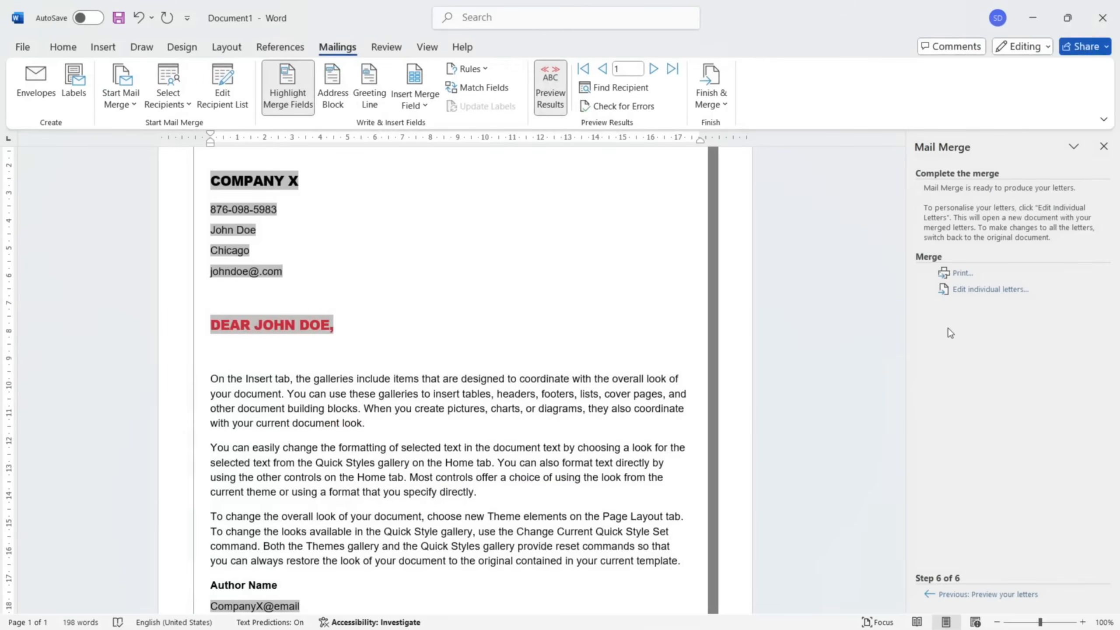
Send all records of the merge to Microsoft Print to PDF, printing all pages.
{"action": "left_click", "coordinate": [962, 274]}
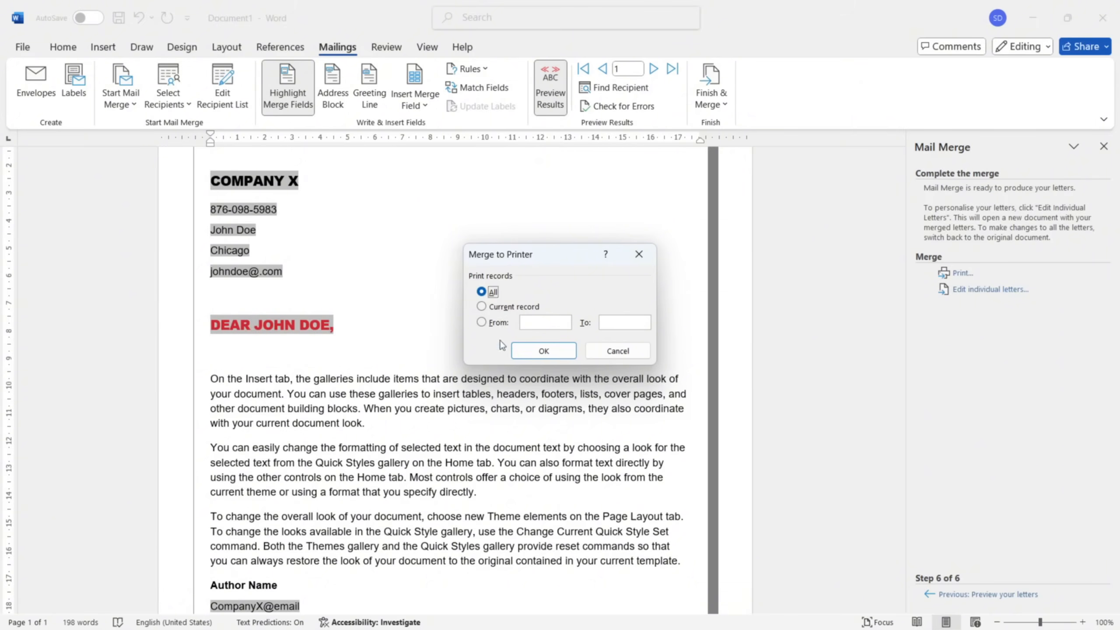
{"action": "left_click", "coordinate": [565, 353]}
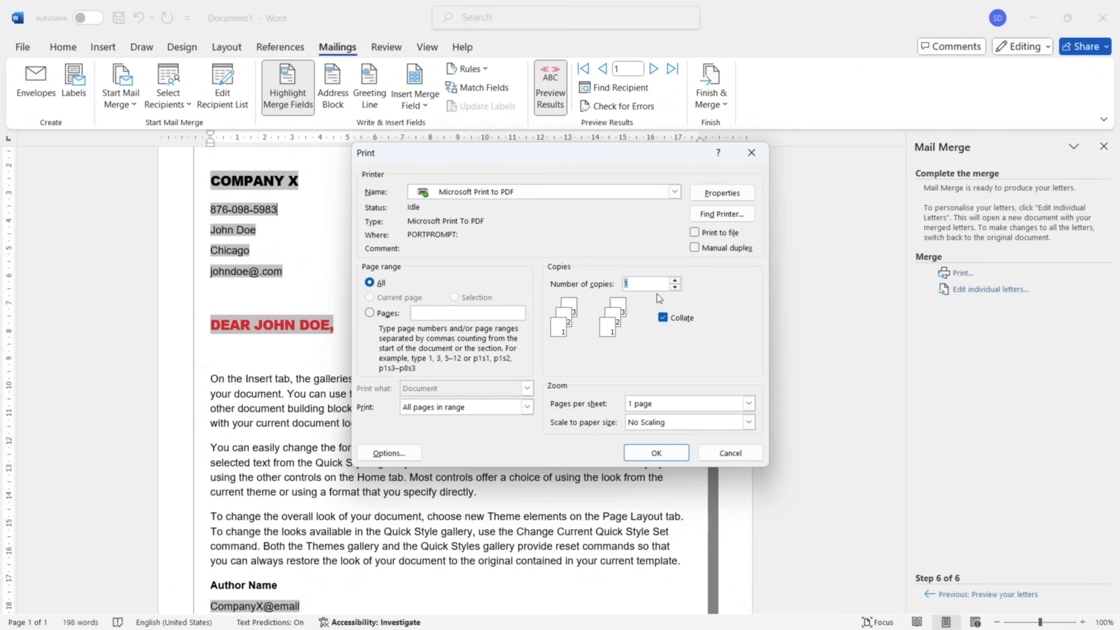
{"action": "left_click", "coordinate": [674, 279]}
{"action": "left_click", "coordinate": [657, 454]}
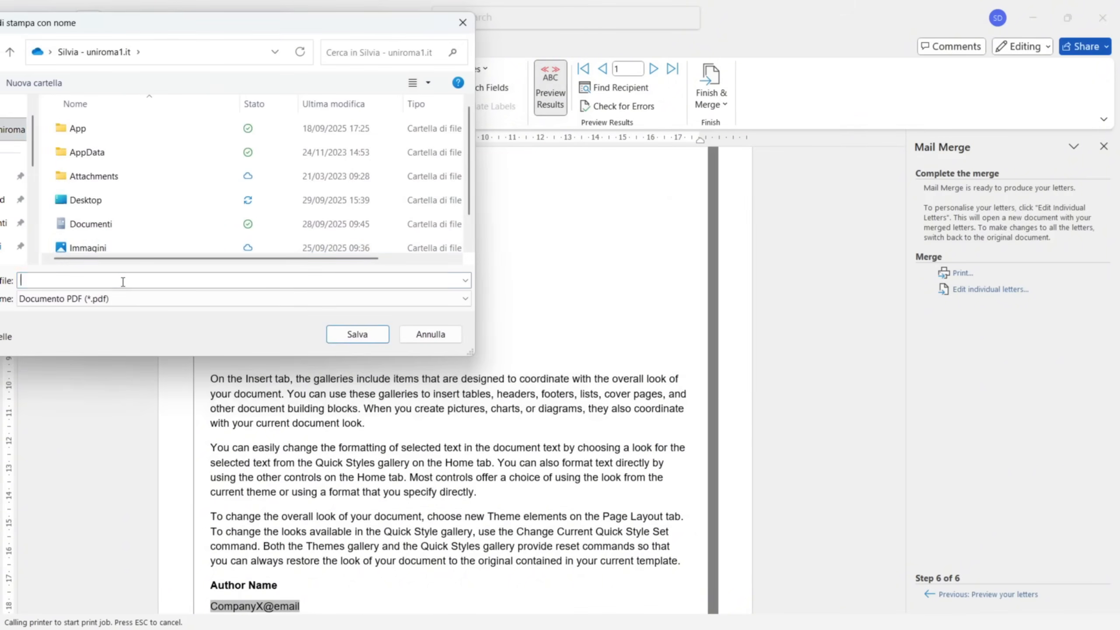
Save the print output as a PDF document named Letters.
{"action": "key", "text": "Caps_Lock"}
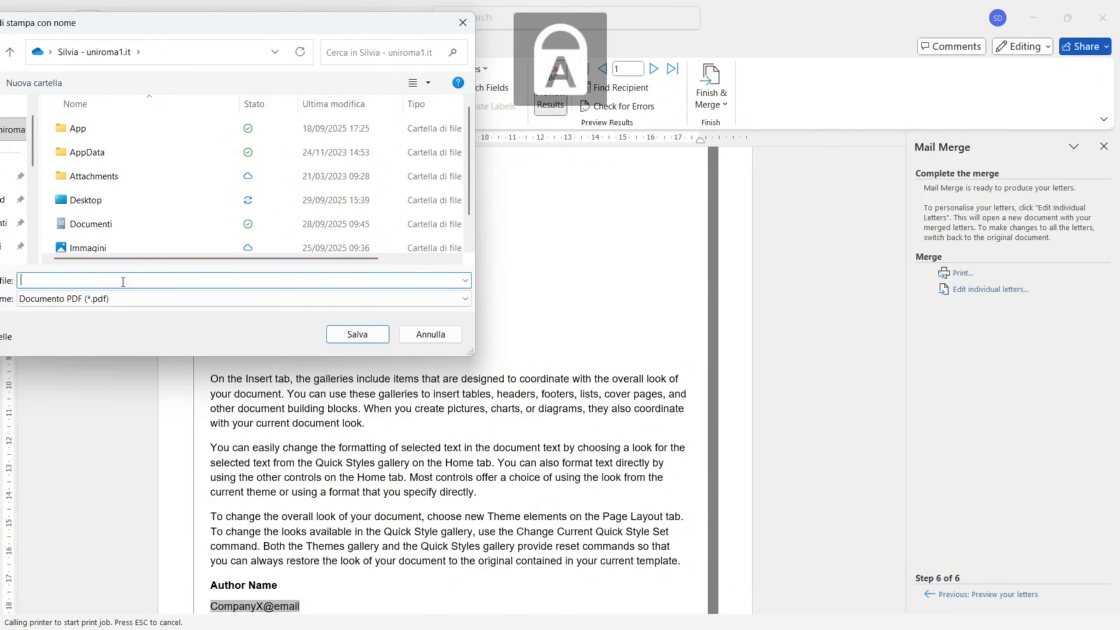
{"action": "type", "text": "L"}
{"action": "key", "text": "Caps_Lock"}
{"action": "type", "text": "etters"}
{"action": "left_click", "coordinate": [355, 333]}
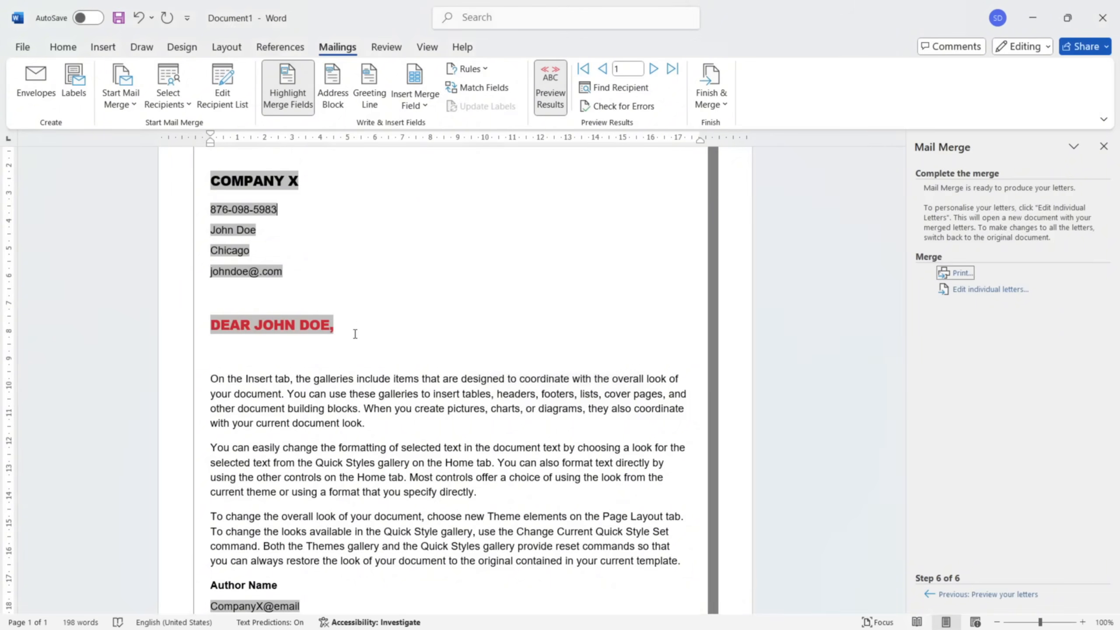
Look through the pages of Letters.pdf to check each recipient's letter, and close the PDF.
{"action": "scroll", "coordinate": [558, 253], "scroll_direction": "down", "scroll_amount": 3}
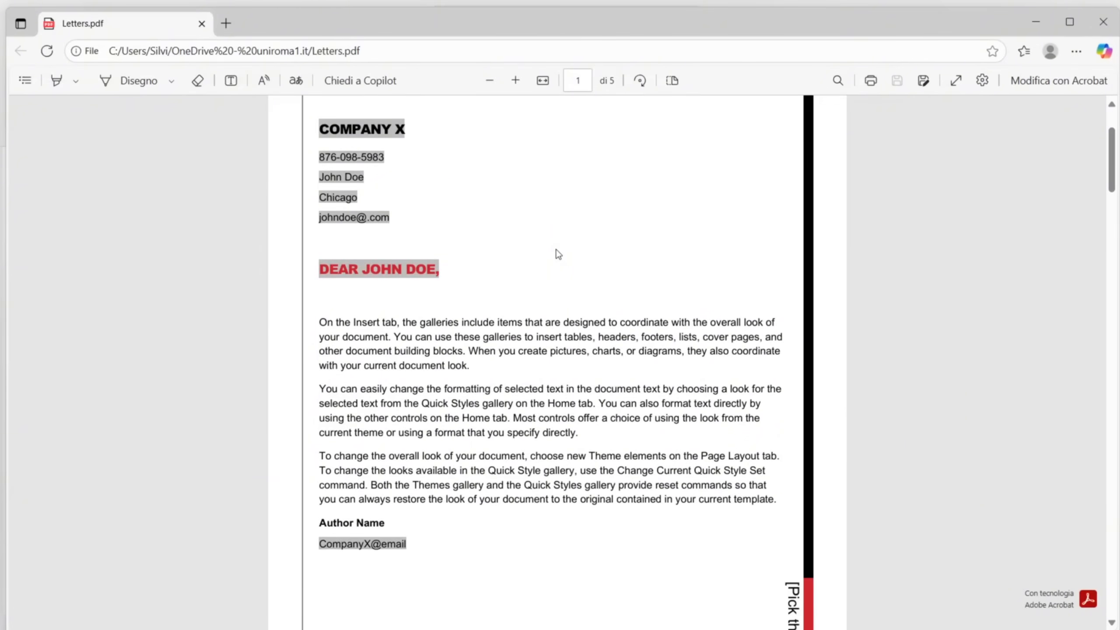
{"action": "scroll", "coordinate": [558, 254], "scroll_direction": "down", "scroll_amount": 18}
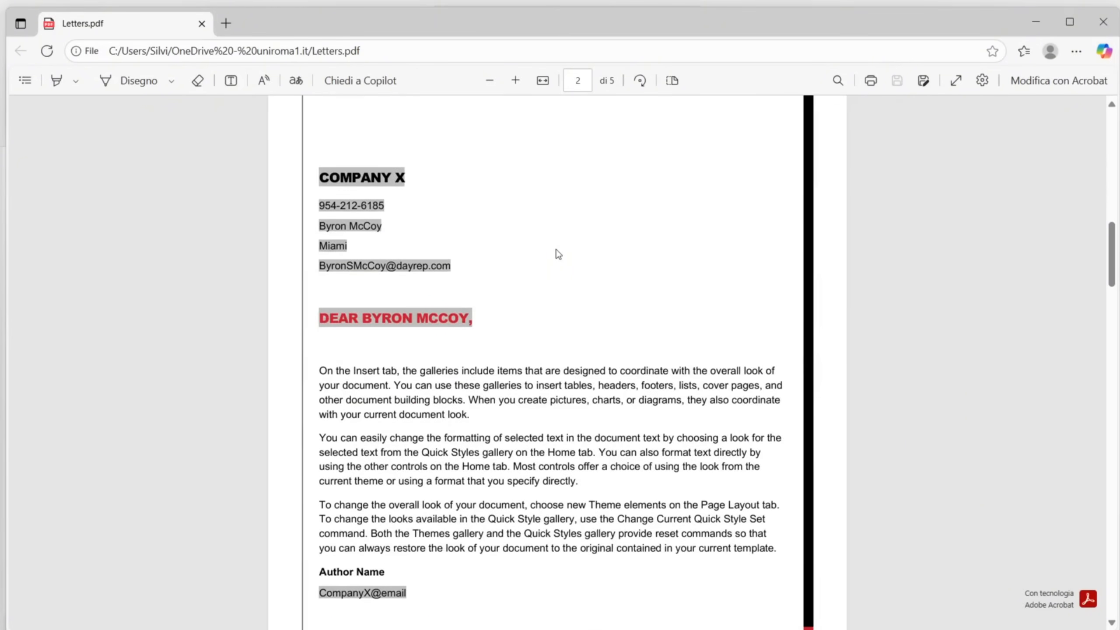
{"action": "scroll", "coordinate": [557, 254], "scroll_direction": "down", "scroll_amount": 16}
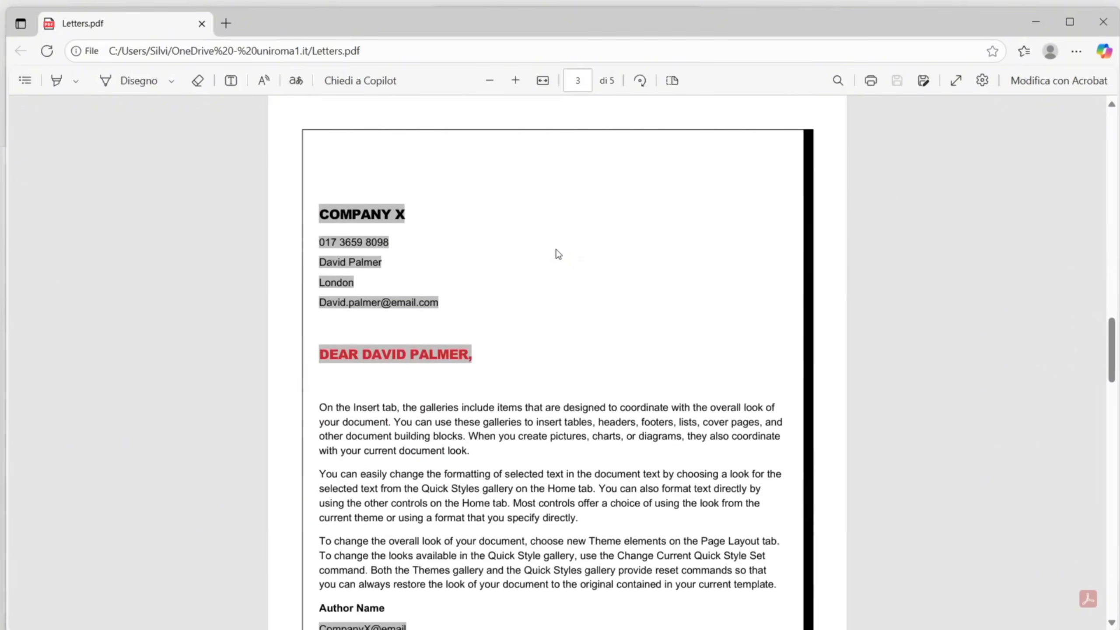
{"action": "scroll", "coordinate": [557, 253], "scroll_direction": "down", "scroll_amount": 20}
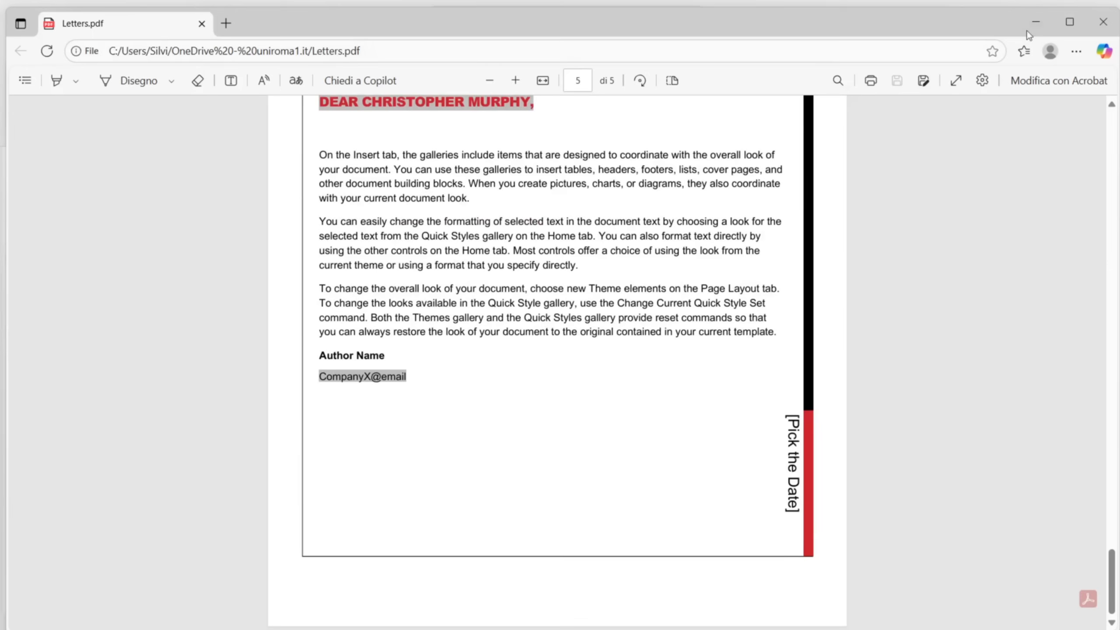
{"action": "left_click", "coordinate": [1103, 22]}
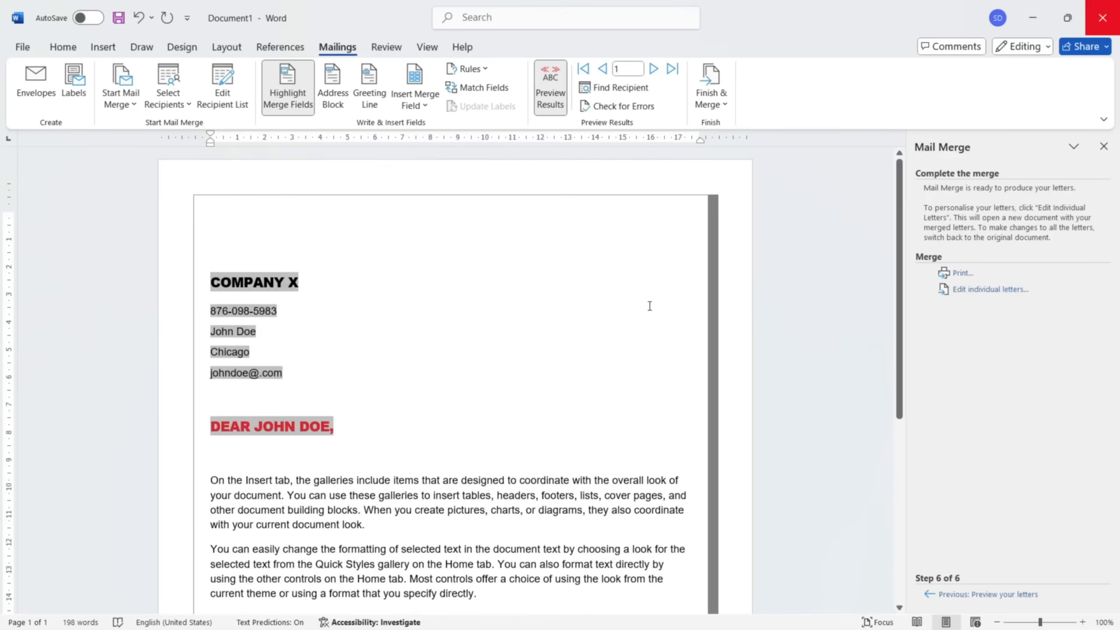
{"action": "scroll", "coordinate": [649, 306], "scroll_direction": "down", "scroll_amount": 2}
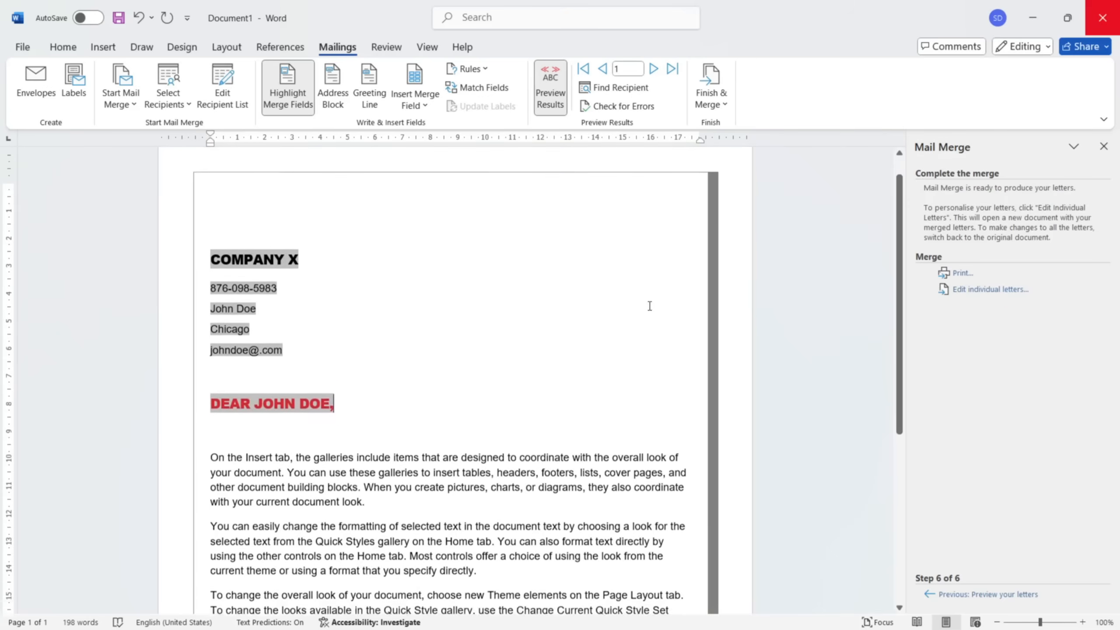
{"action": "scroll", "coordinate": [650, 305], "scroll_direction": "down", "scroll_amount": 2}
{"action": "scroll", "coordinate": [649, 306], "scroll_direction": "up", "scroll_amount": 3}
{"action": "scroll", "coordinate": [650, 306], "scroll_direction": "down", "scroll_amount": 7}
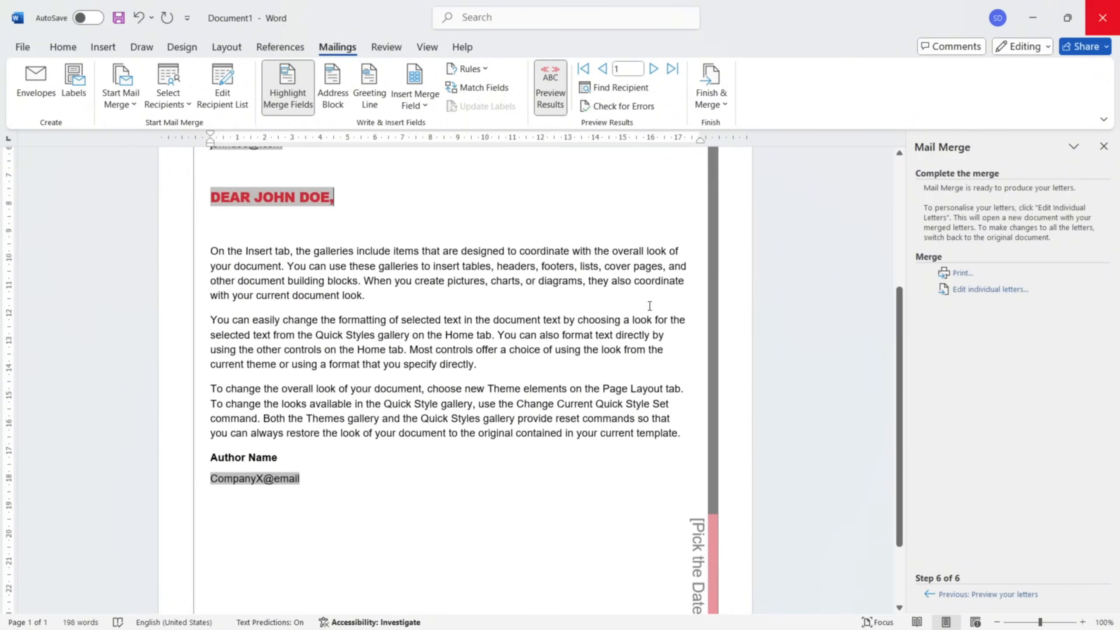
{"action": "scroll", "coordinate": [649, 306], "scroll_direction": "up", "scroll_amount": 8}
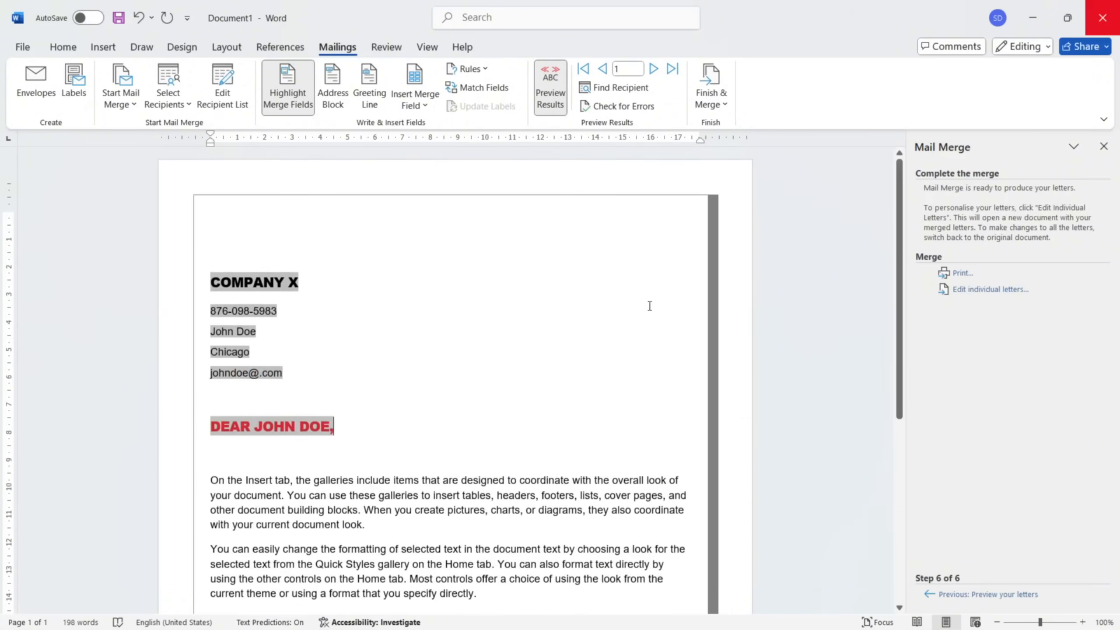